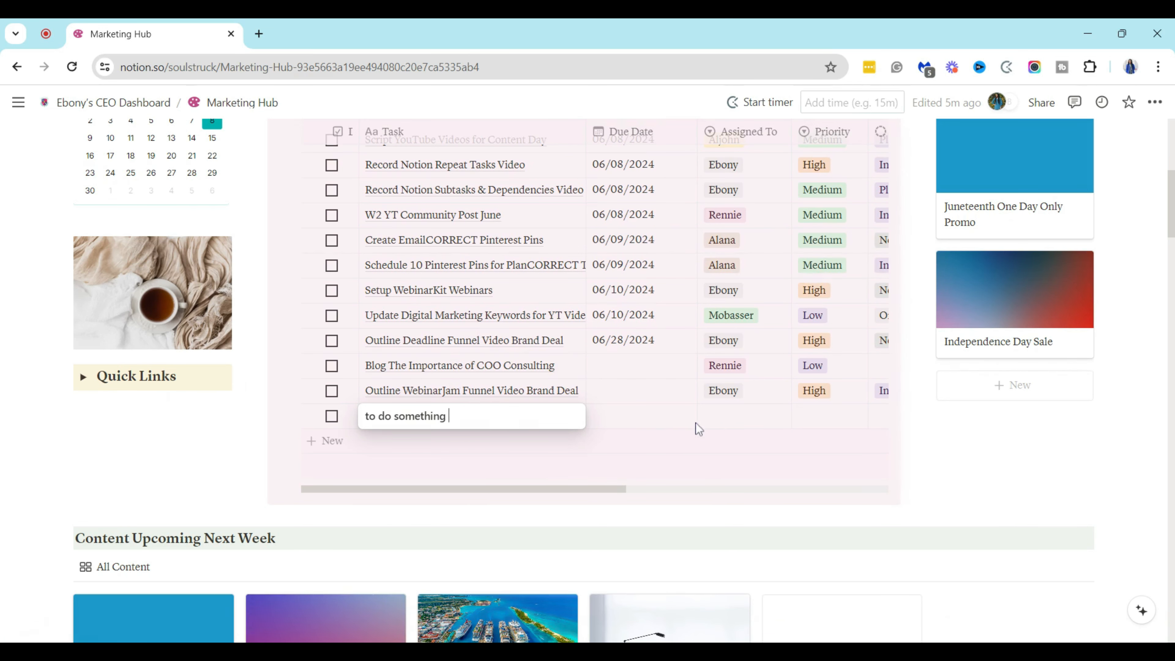
# Step: Set the due date of the "to do something" task to June 9, 2024
pyautogui.click(641, 433)
pyautogui.click(640, 426)
pyautogui.click(615, 363)
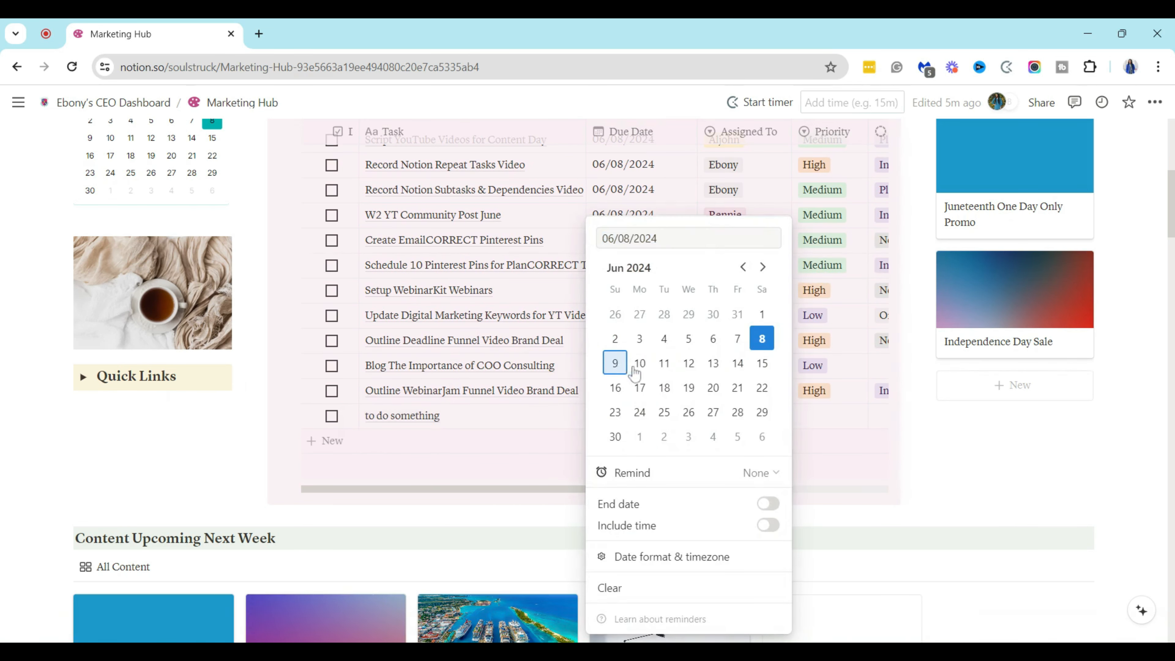
pyautogui.click(497, 476)
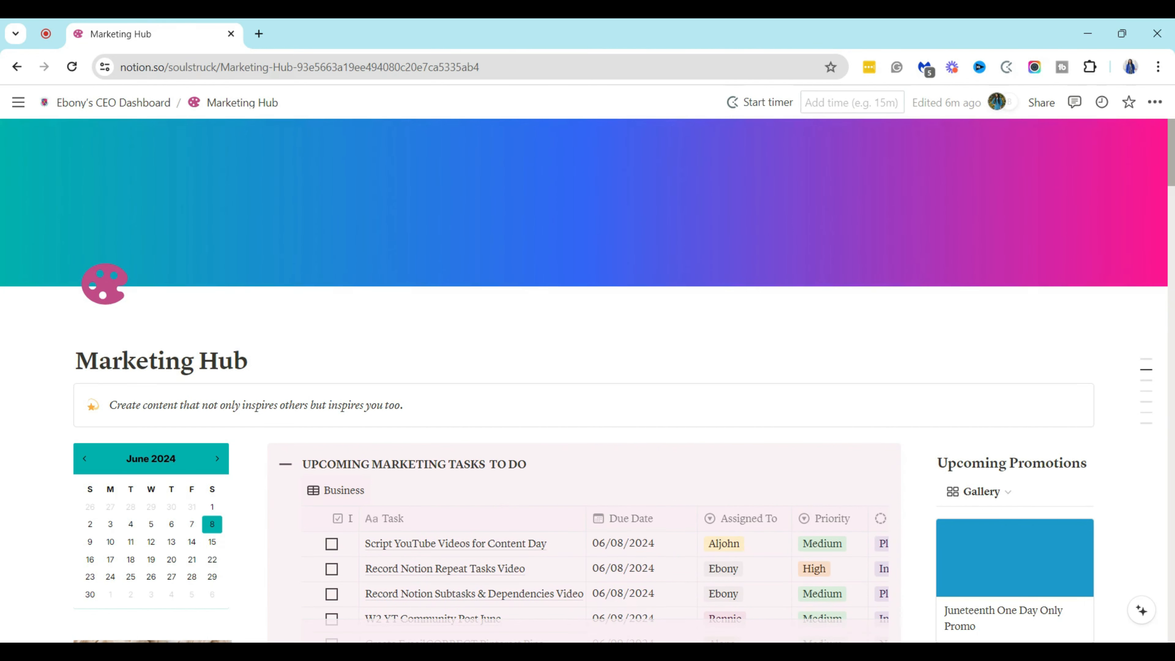
# Step: Examine the Marketing Hub's upcoming marketing tasks and the Content Upcoming Next Week gallery
pyautogui.scroll(-2, 588, 448)
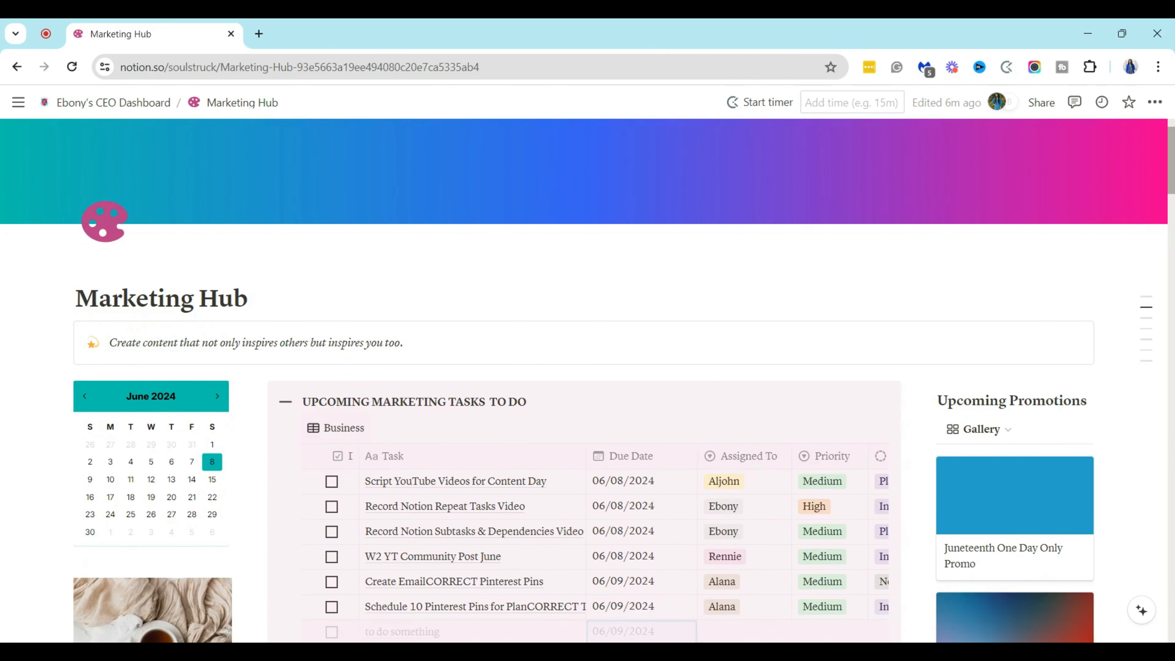
pyautogui.scroll(-1, 588, 394)
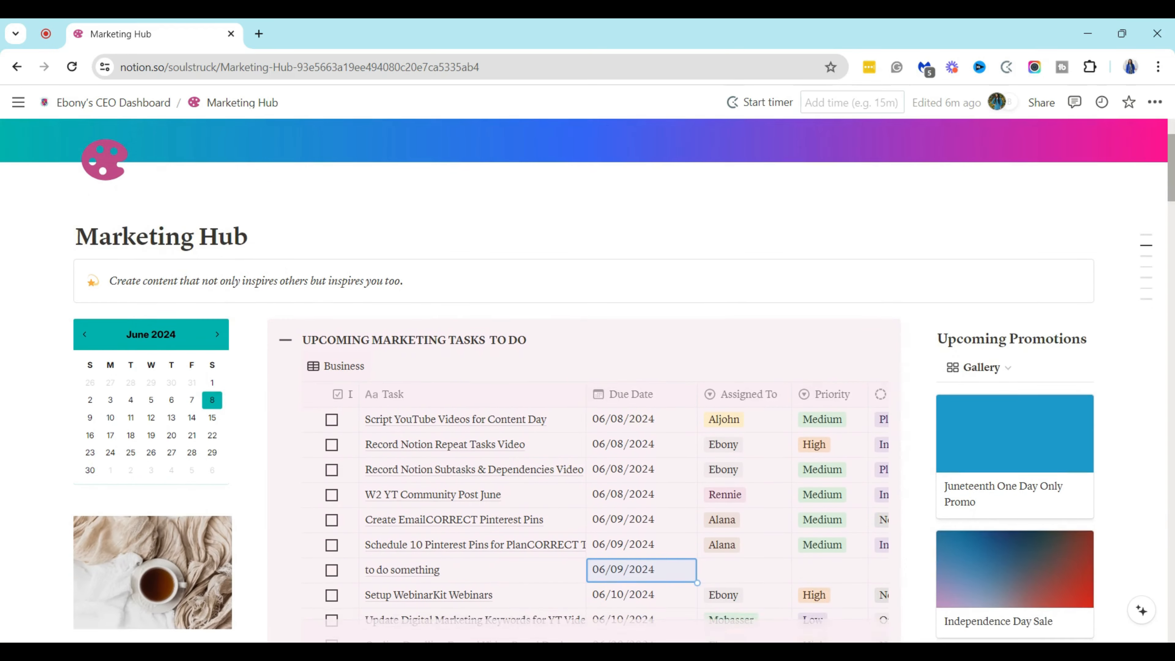
pyautogui.scroll(-6, 587, 380)
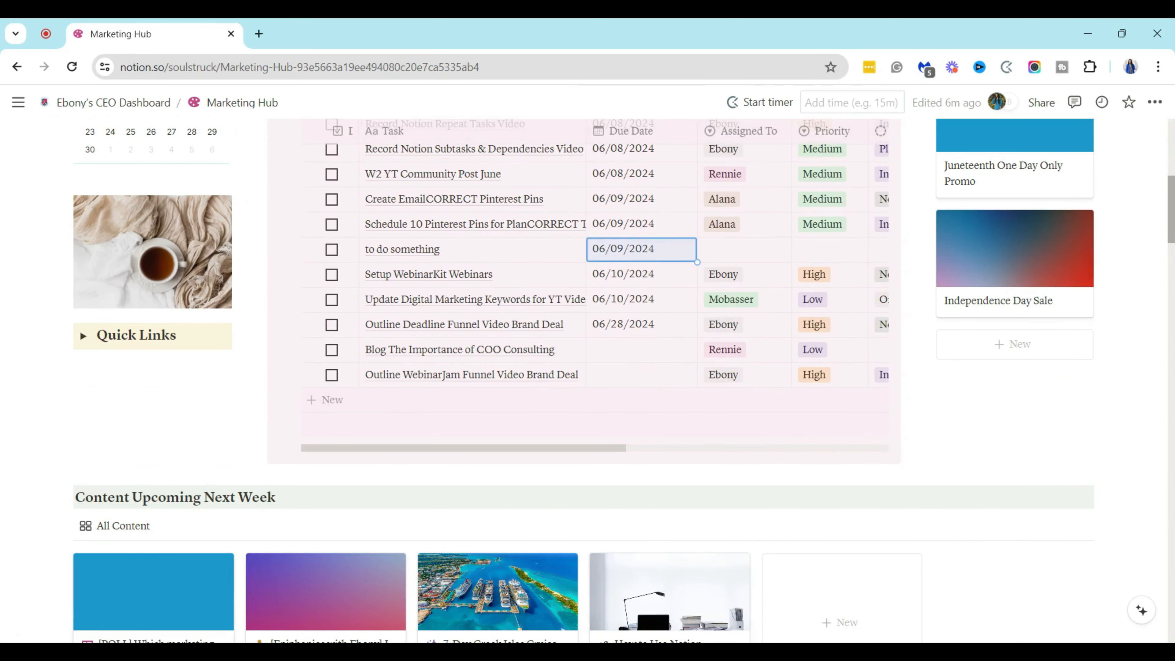
pyautogui.scroll(-1, 588, 380)
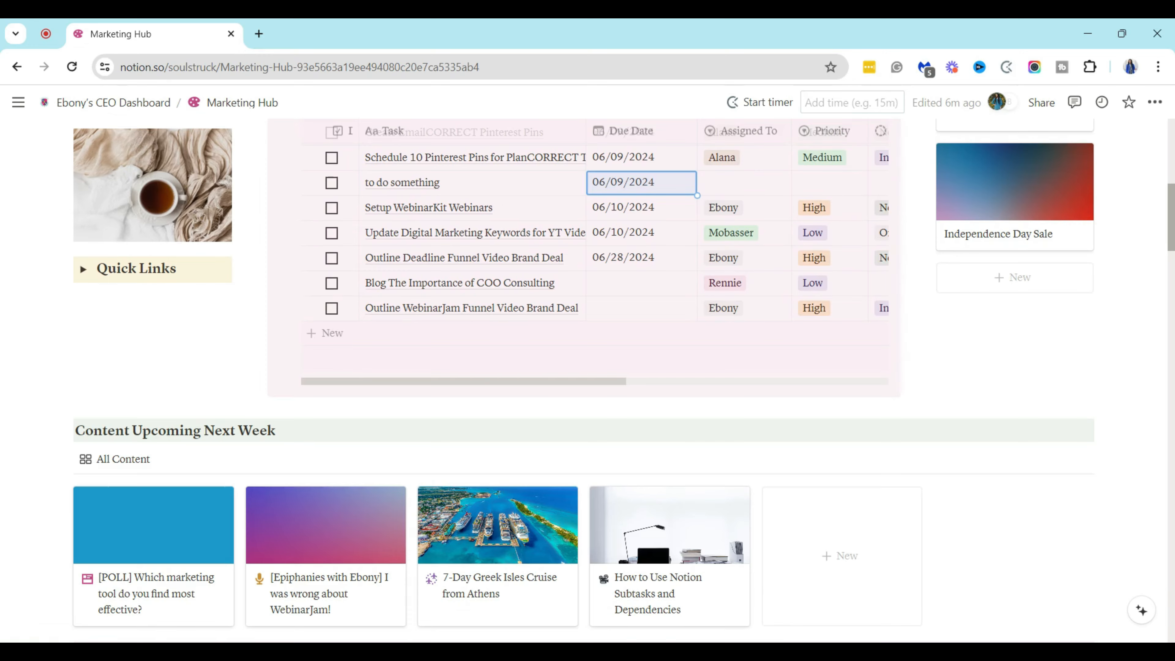
pyautogui.scroll(-1, 588, 379)
pyautogui.scroll(1, 587, 380)
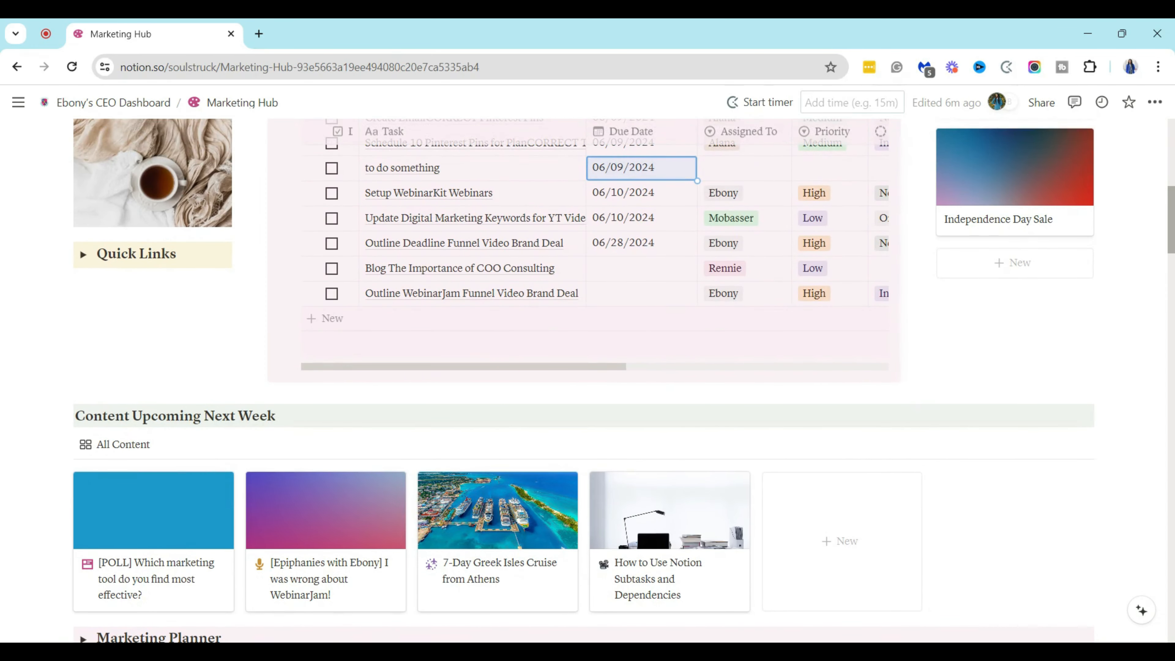
pyautogui.scroll(-1, 588, 380)
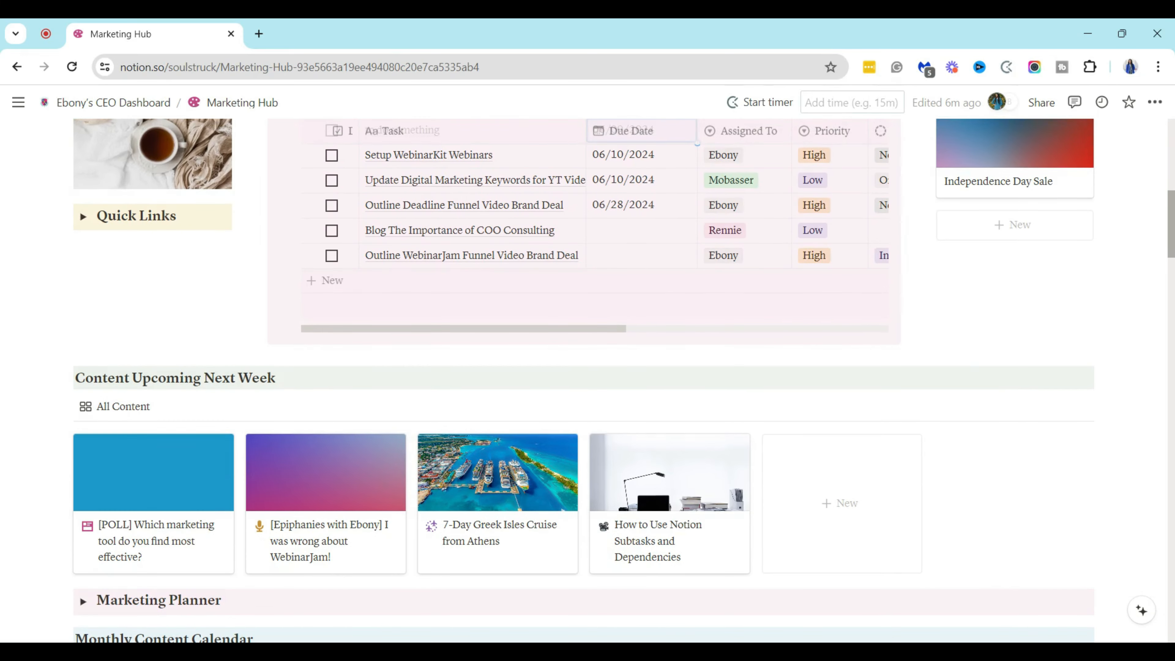
pyautogui.scroll(-1, 588, 380)
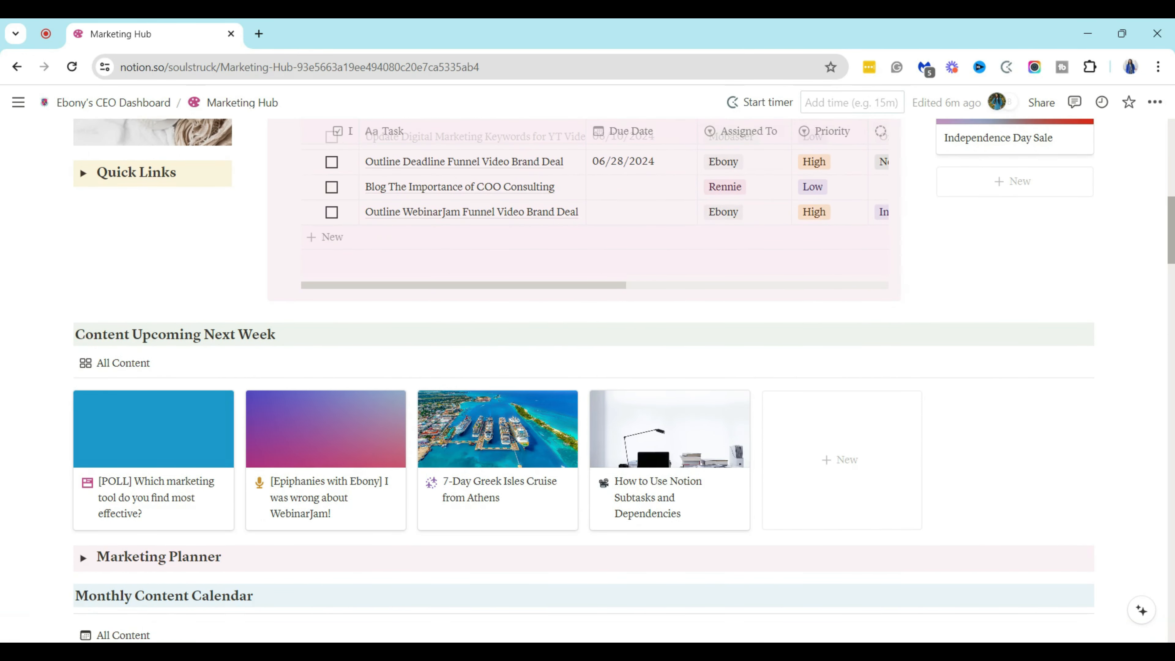
pyautogui.scroll(1, 588, 380)
pyautogui.scroll(-1, 587, 379)
pyautogui.scroll(1, 588, 380)
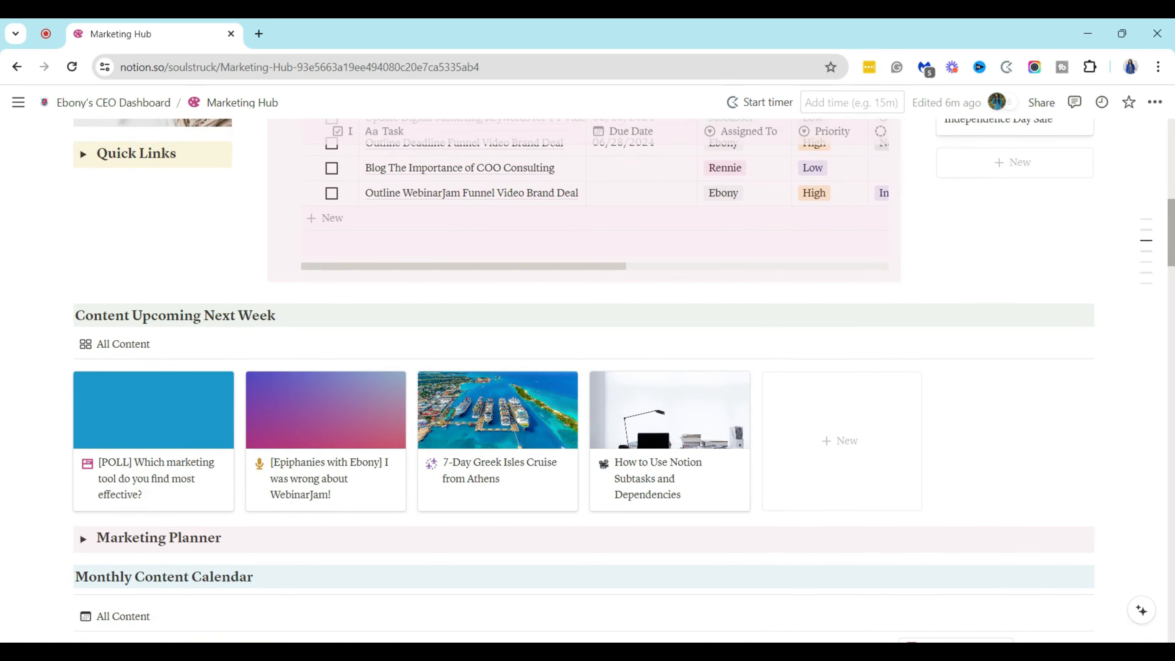
pyautogui.scroll(-1, 1092, 310)
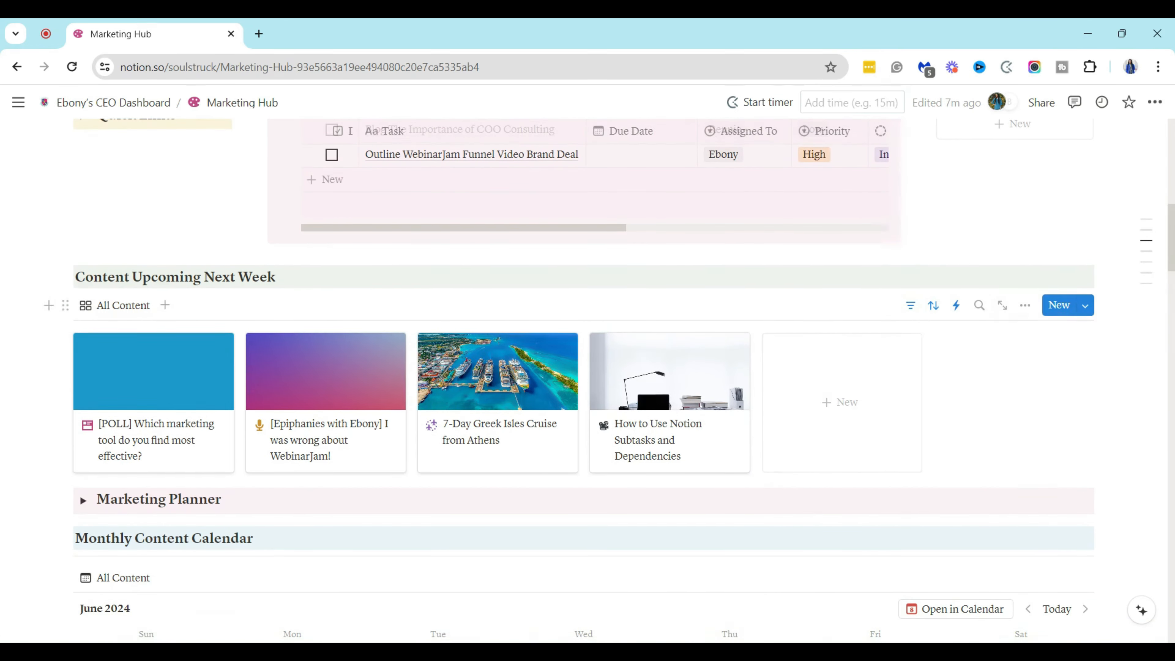
# Step: Review the weekly repeat settings of the Monday Educational Post Template for the Master Content Tracker and save them as they are
pyautogui.click(1088, 306)
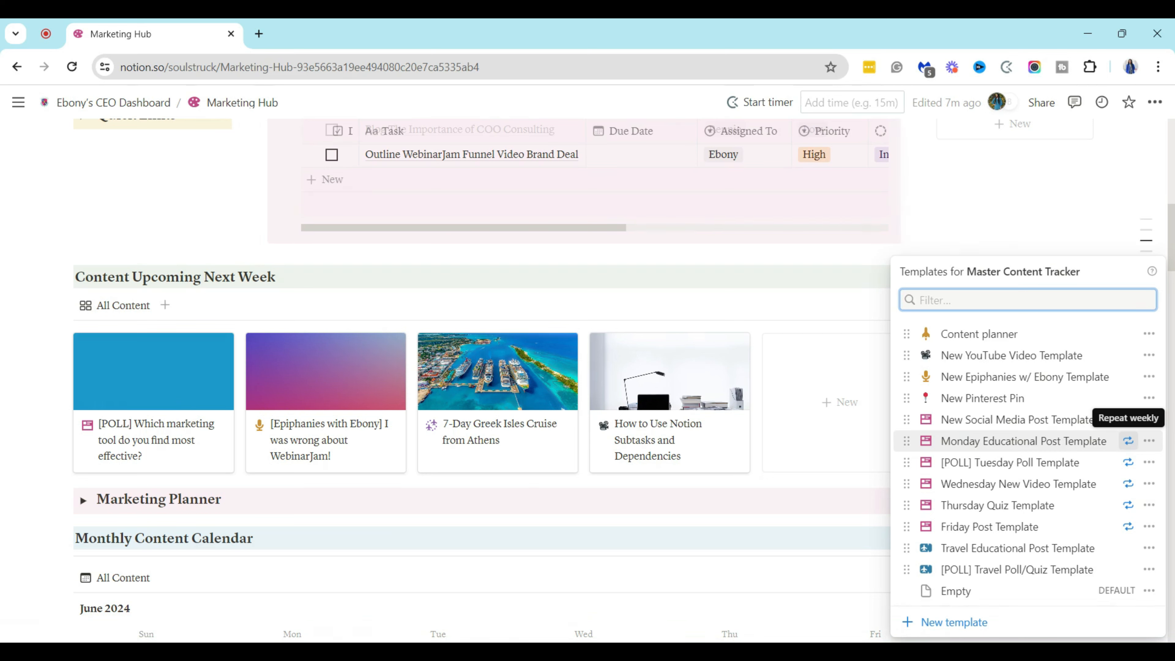
pyautogui.click(1128, 441)
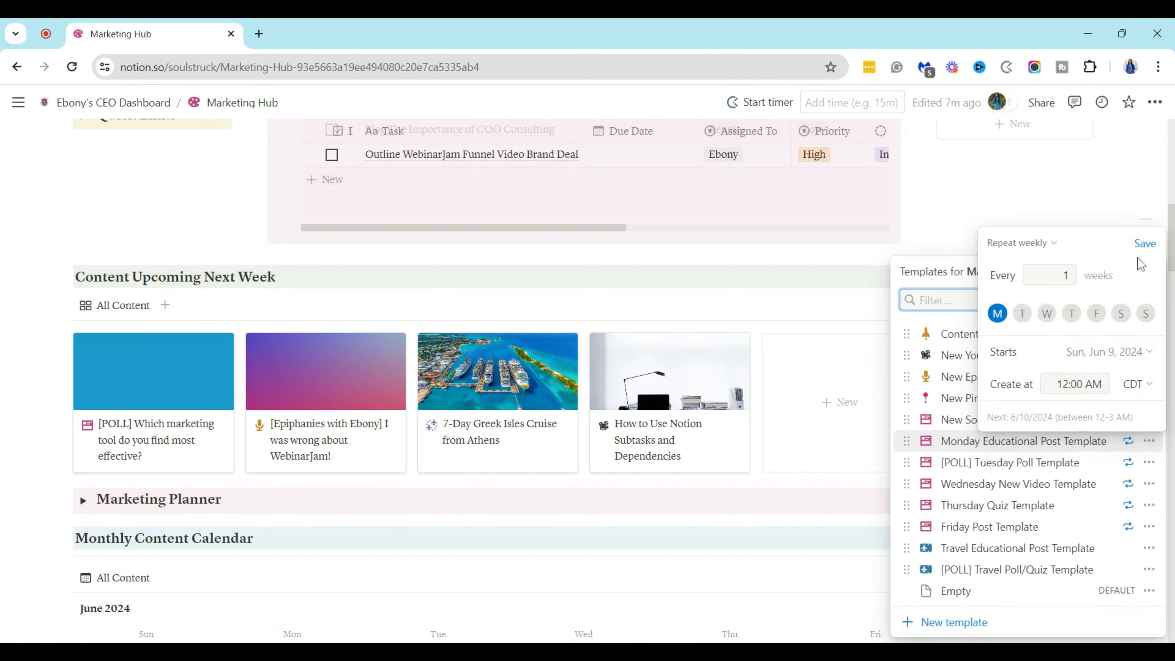
pyautogui.click(1146, 244)
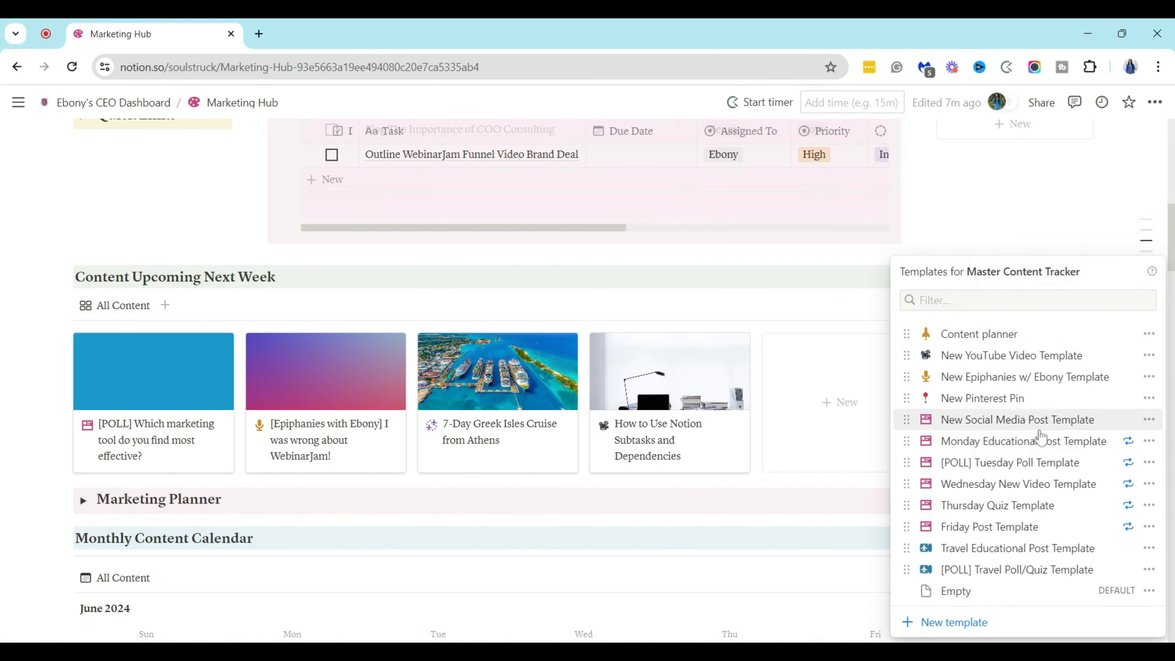
pyautogui.click(1005, 229)
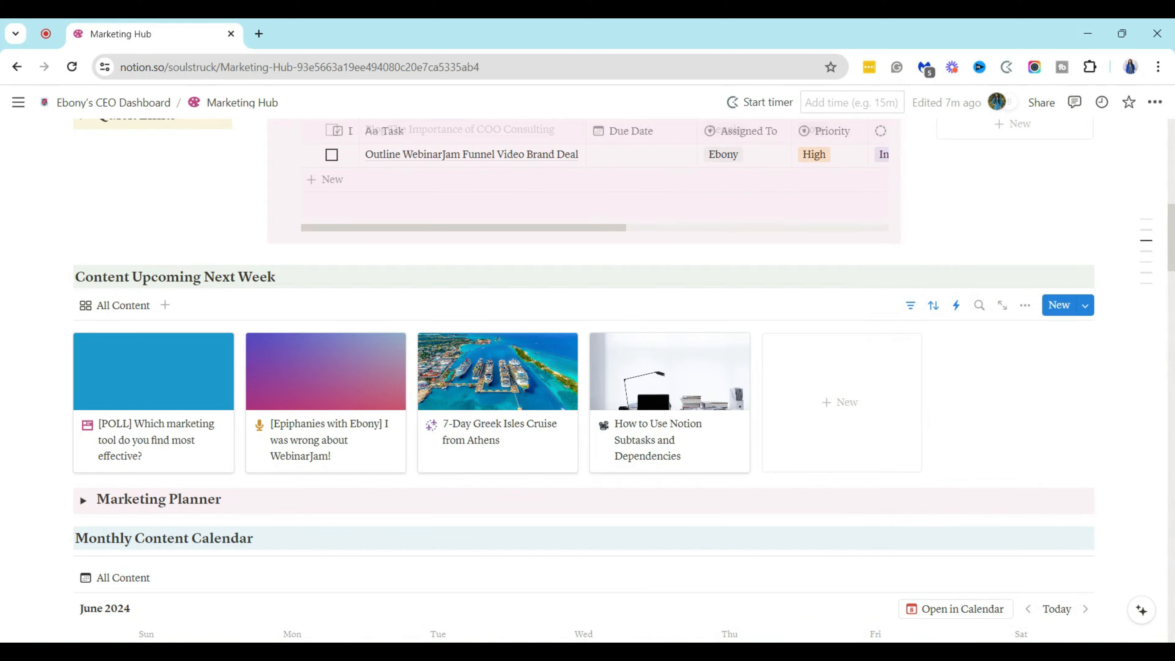
# Step: Open the Daily Planner page from the favorites
pyautogui.moveTo(542, 348)
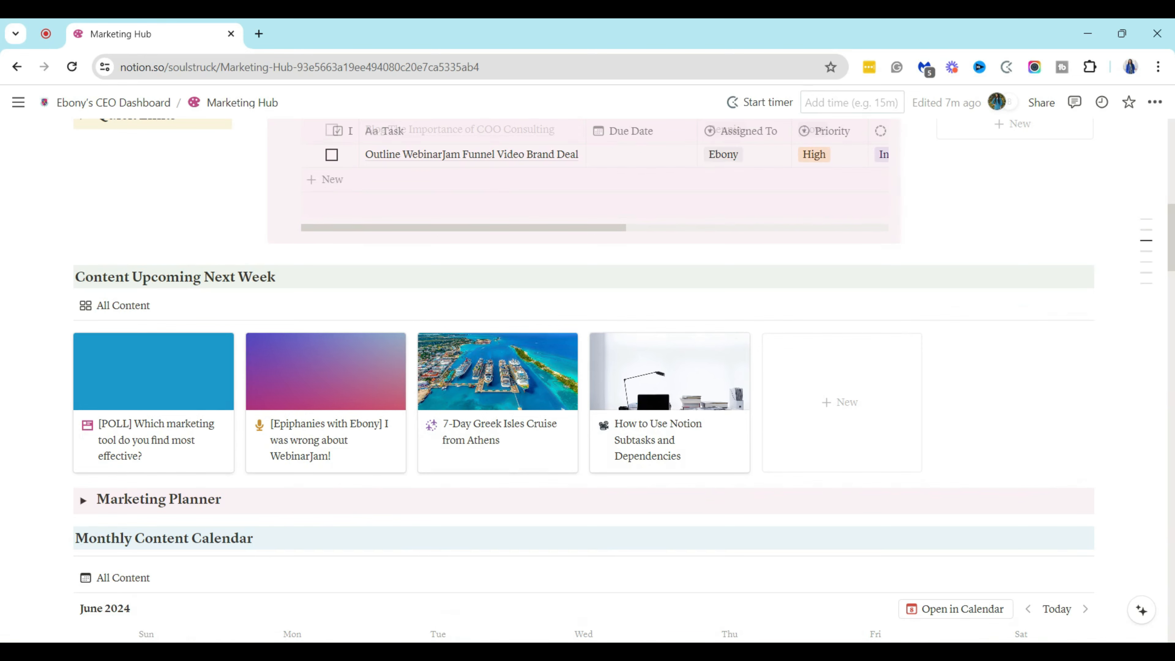
pyautogui.click(18, 102)
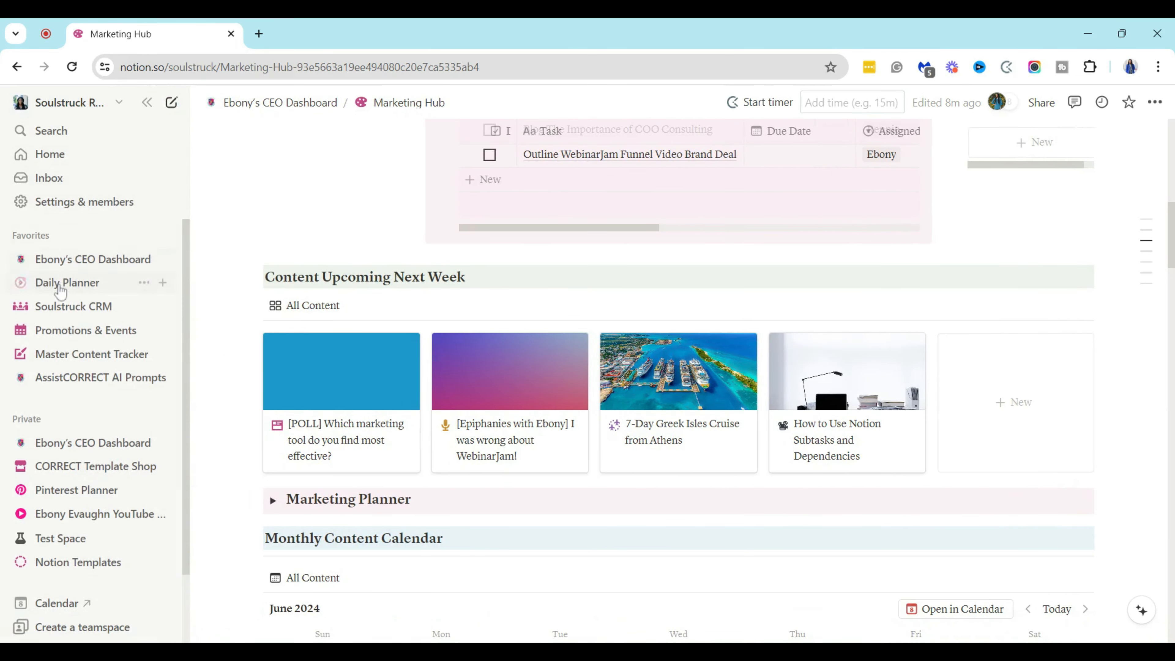
pyautogui.click(60, 284)
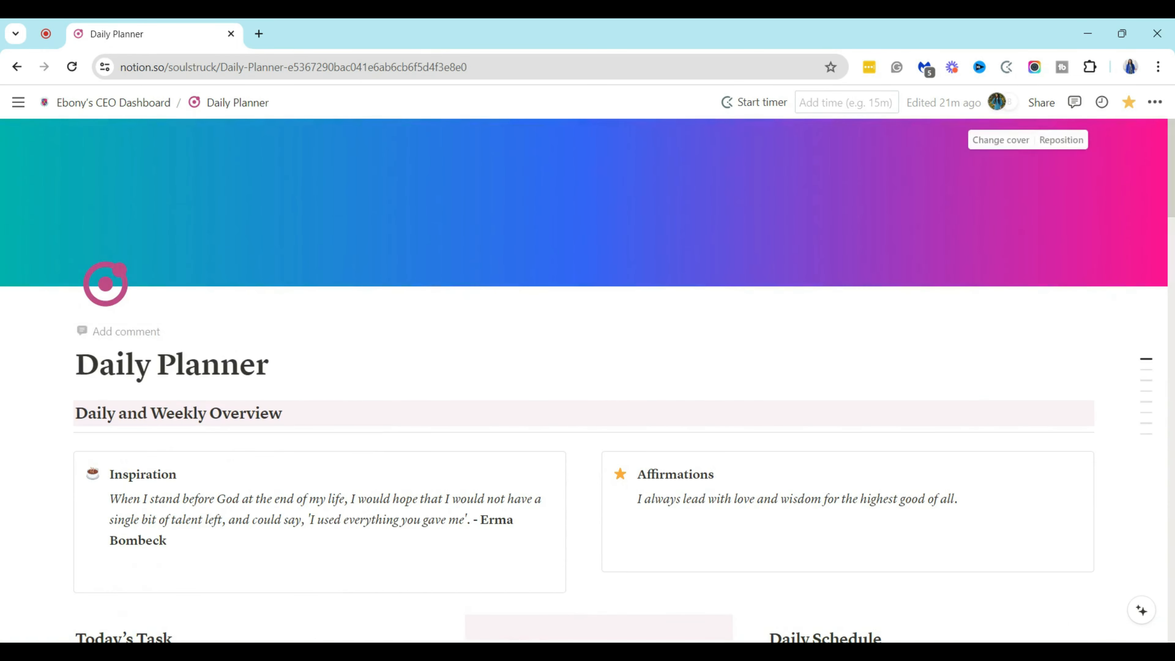
# Step: Examine the Daily Planner's sections, from today's tasks and the daily schedule to This Week's Tasks
pyautogui.scroll(-1, 1171, 166)
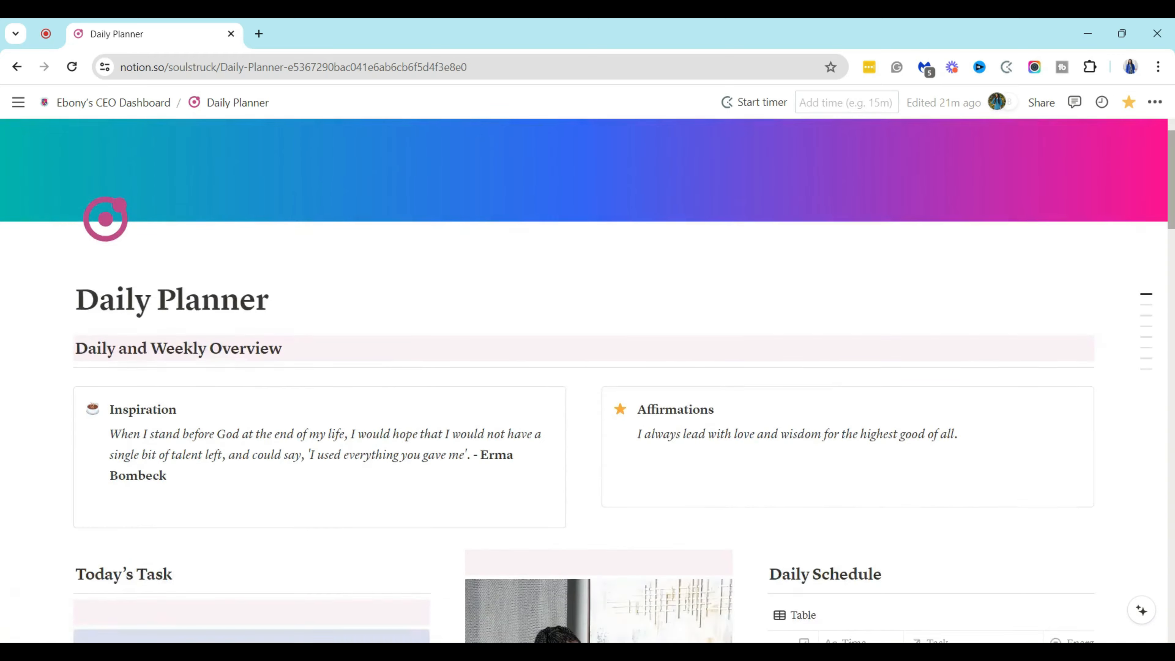
pyautogui.scroll(-6, 587, 379)
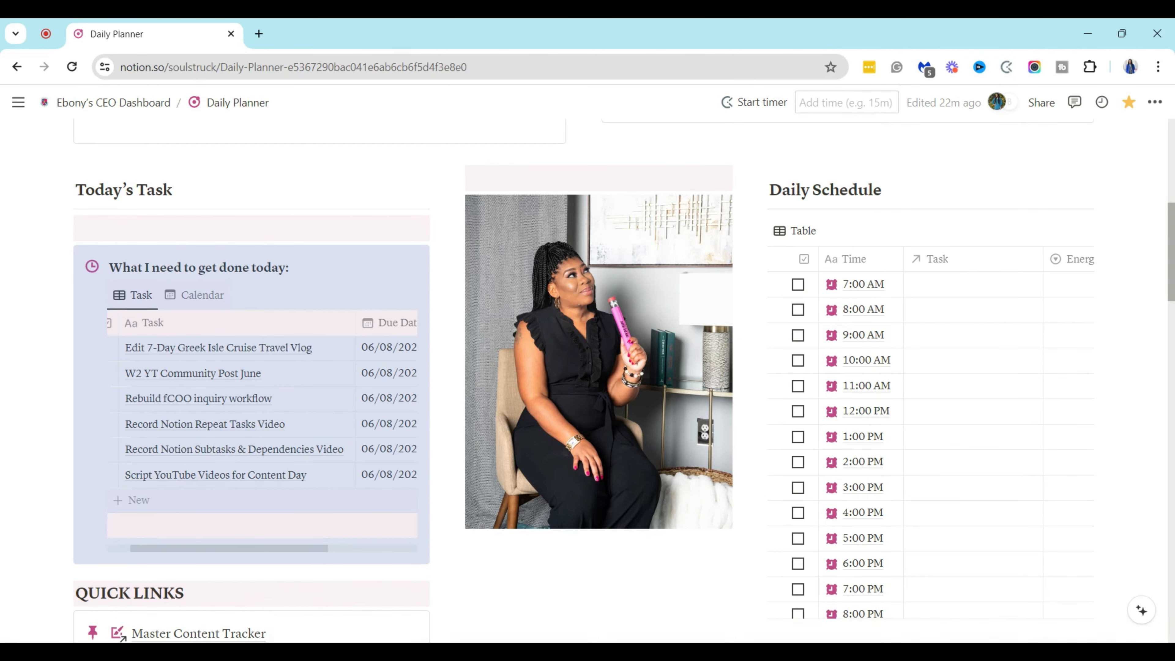
pyautogui.scroll(-1, 624, 382)
pyautogui.scroll(-12, 624, 381)
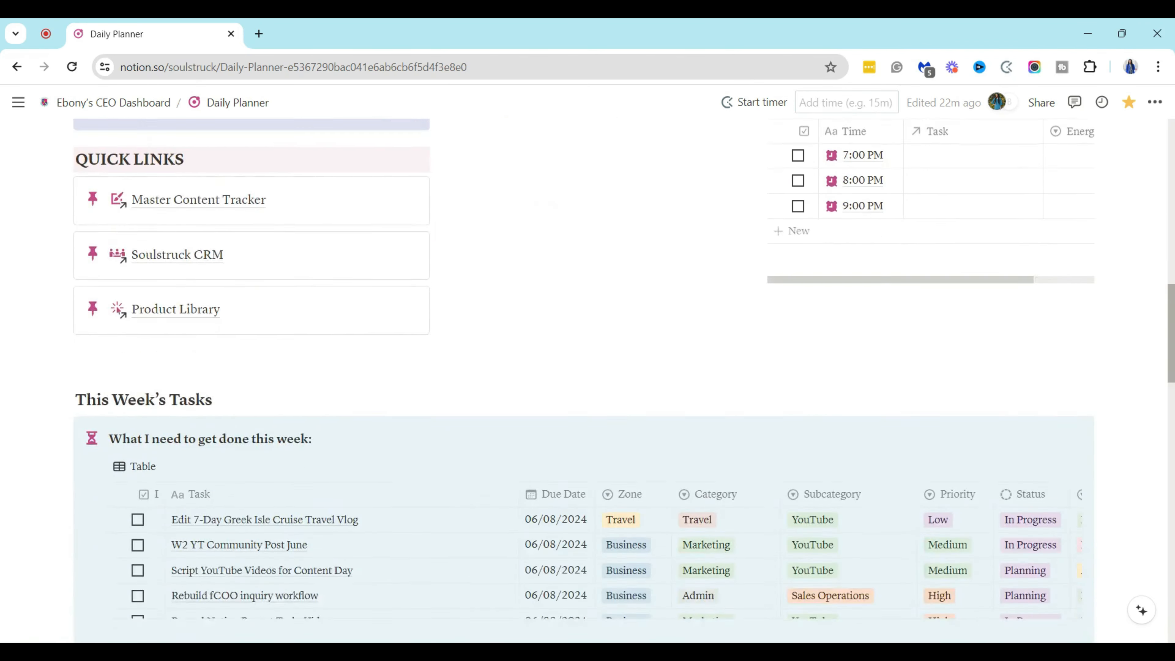
pyautogui.scroll(15, 624, 381)
pyautogui.scroll(-2, 624, 381)
pyautogui.scroll(-18, 624, 381)
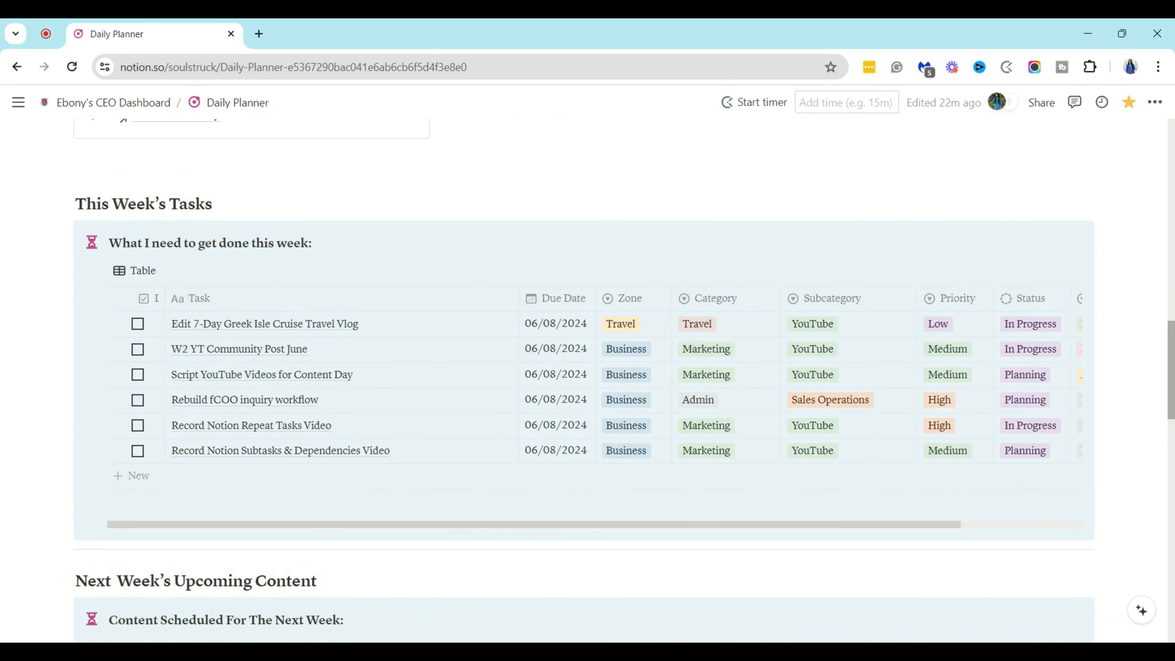
pyautogui.scroll(-1, 624, 381)
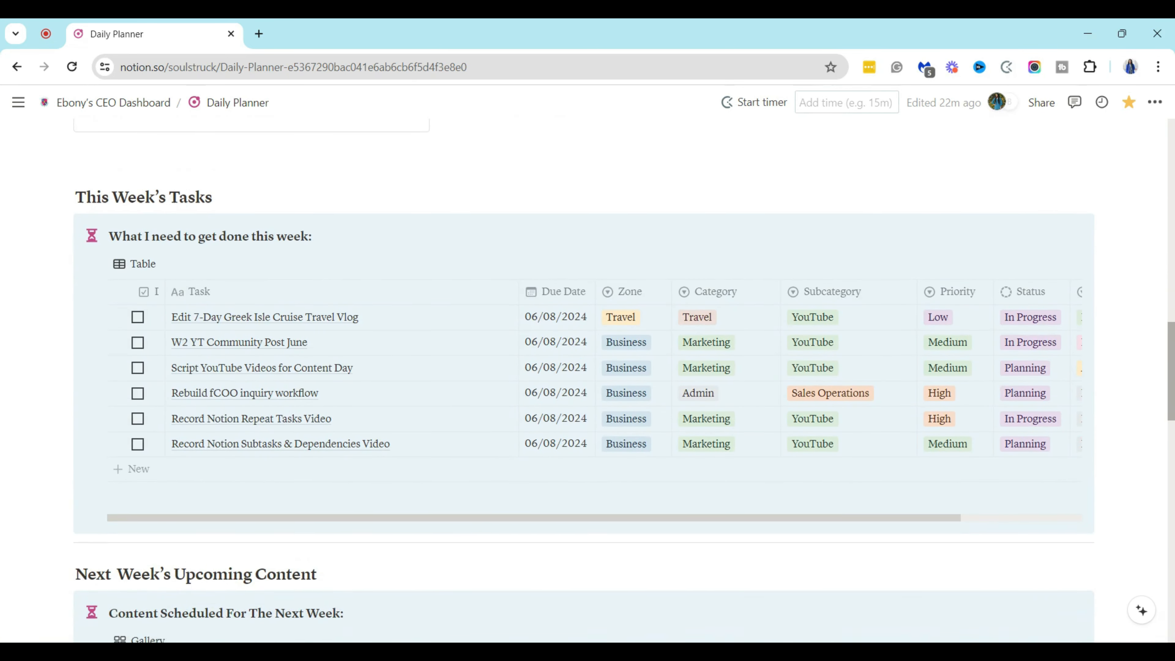
pyautogui.scroll(1, 624, 381)
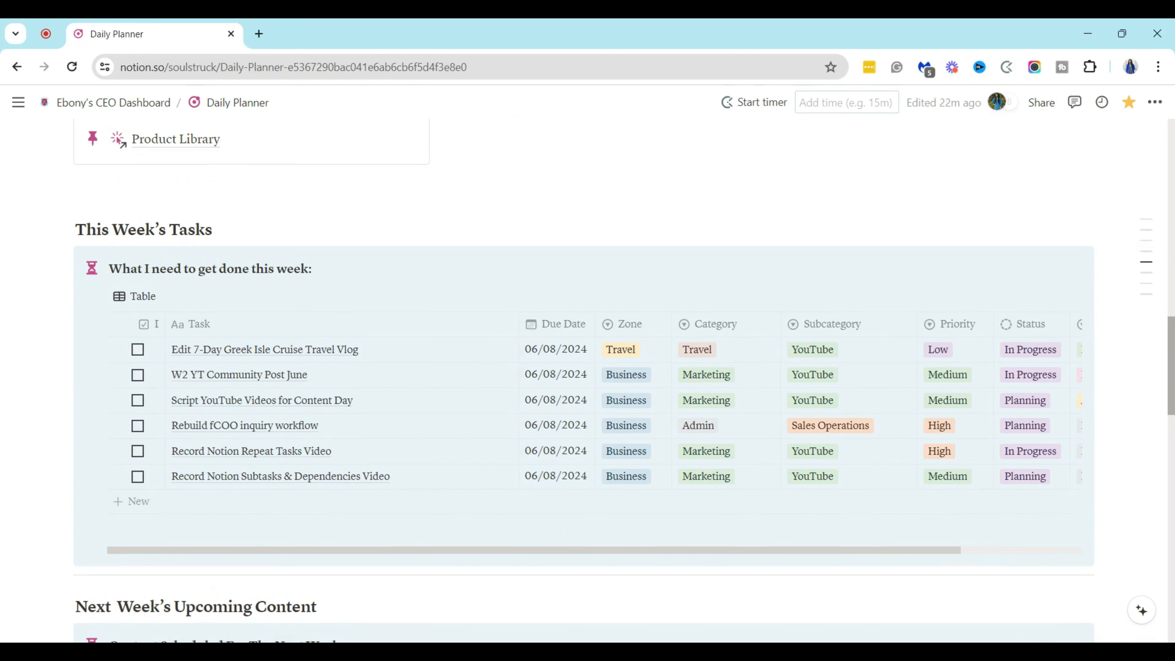
# Step: Create a new Master Task List template from This Week's Tasks and title it "YT Community Post Template"
pyautogui.scroll(-1, 463, 345)
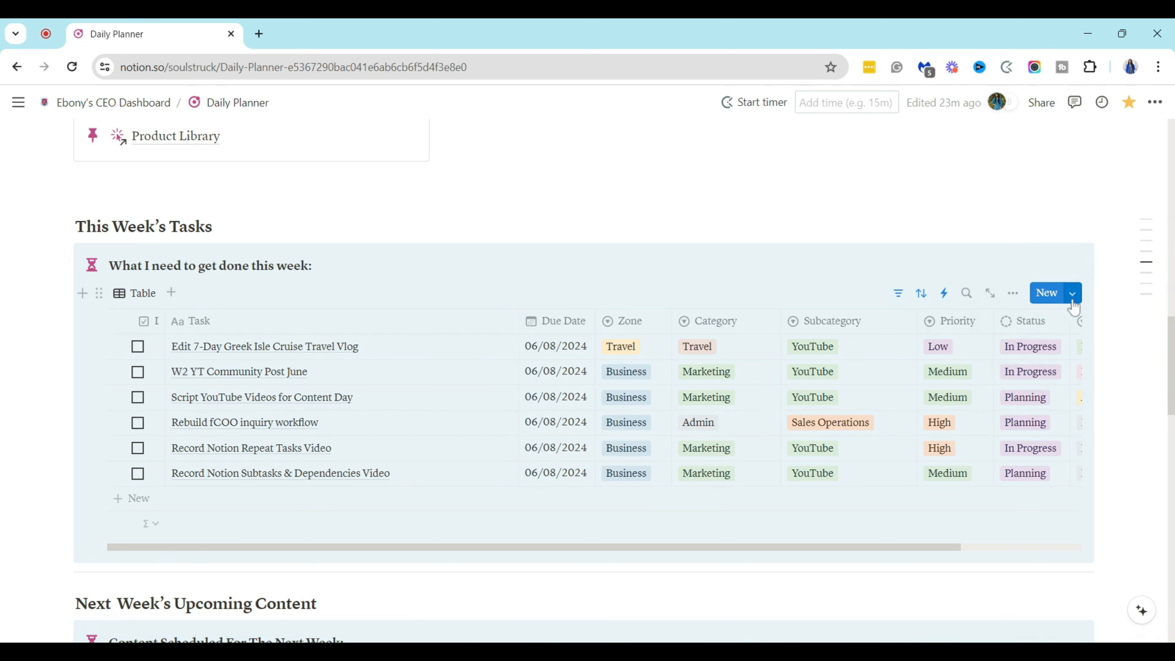
pyautogui.click(1073, 295)
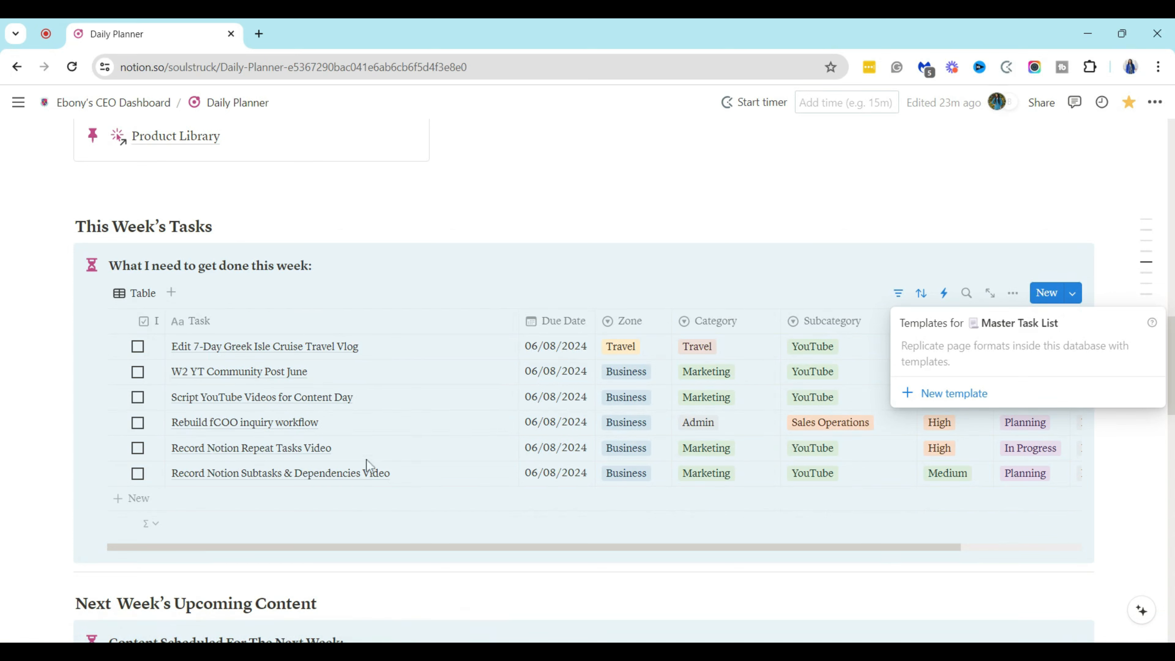
pyautogui.click(946, 402)
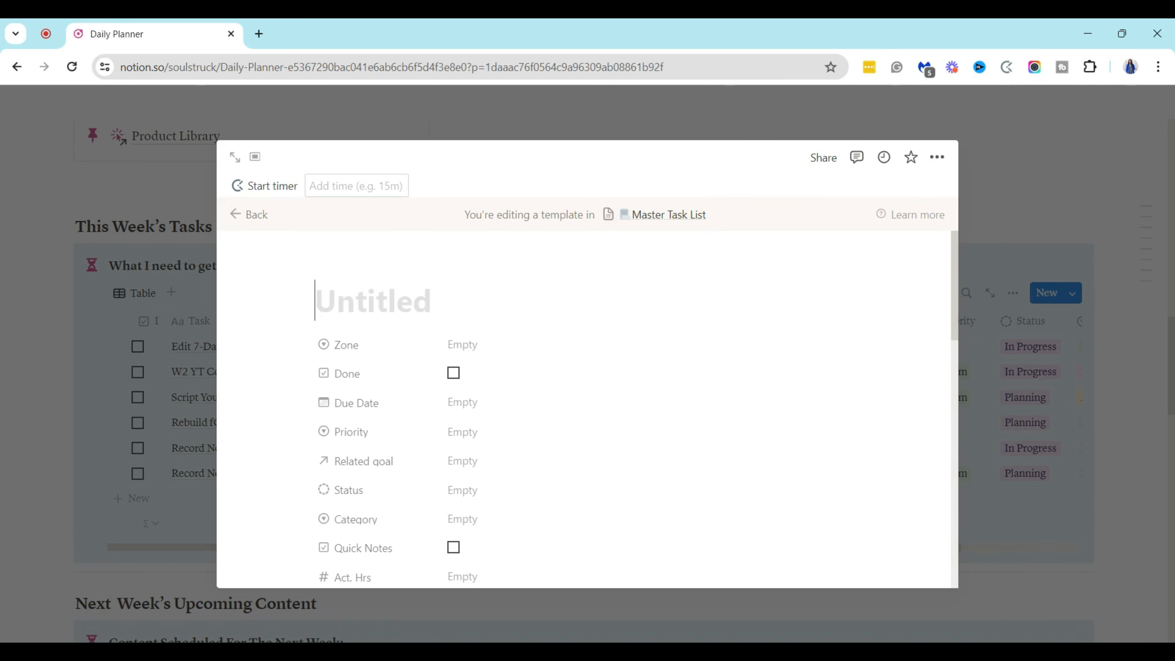
pyautogui.write('YT Comm')
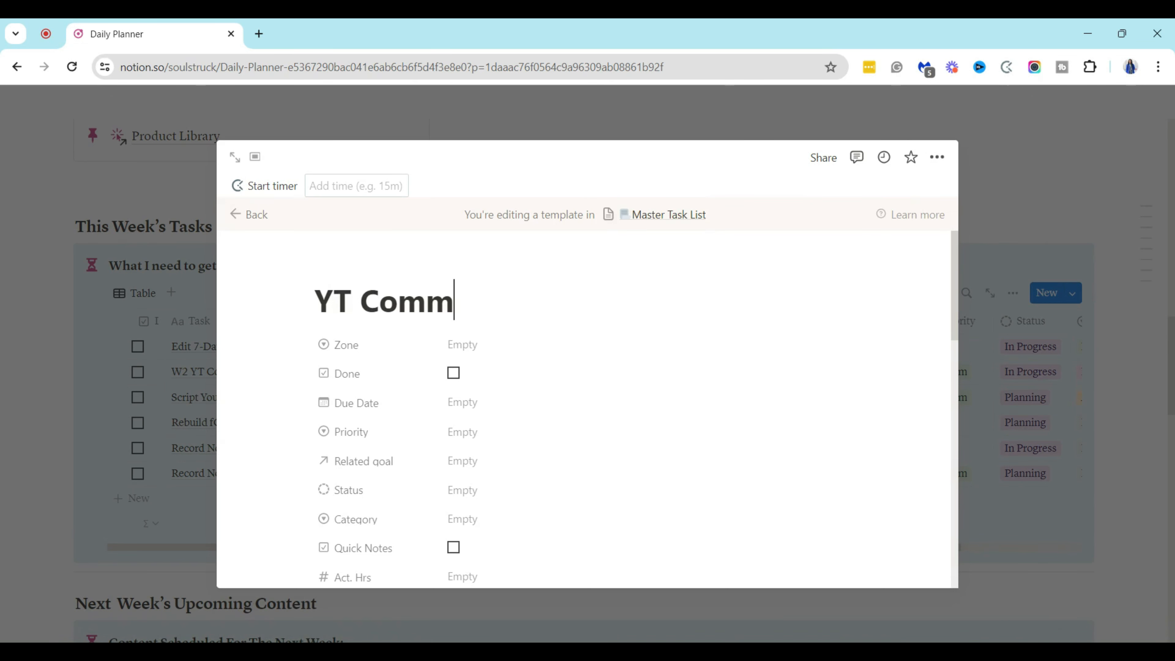
pyautogui.write('unity ')
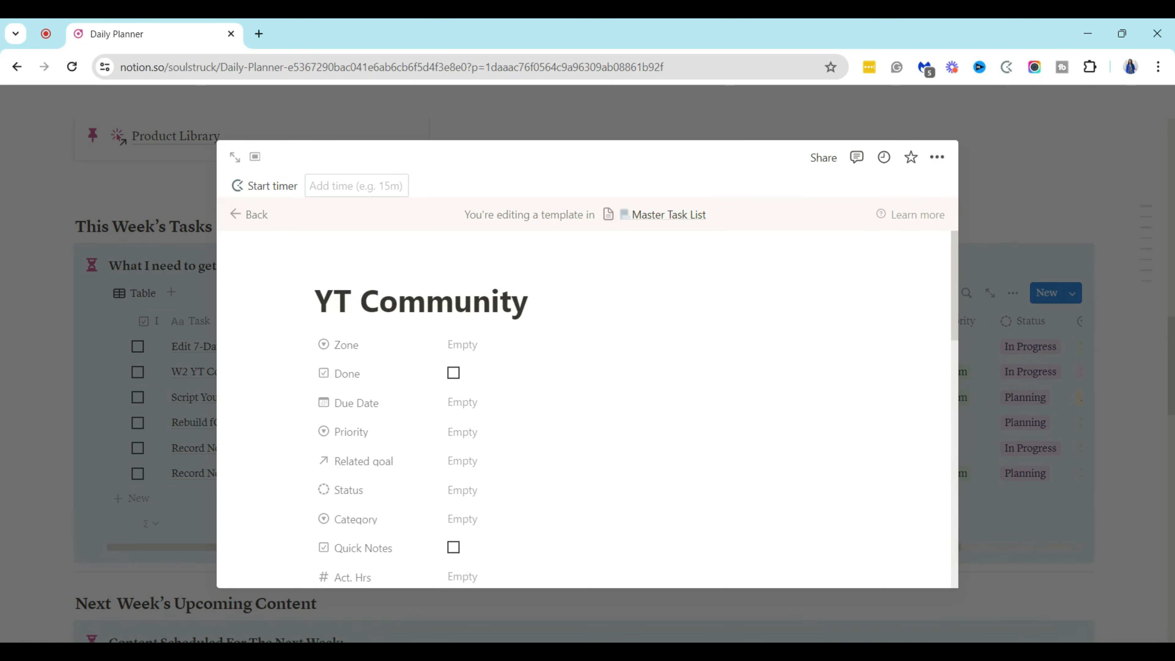
pyautogui.write('Post ')
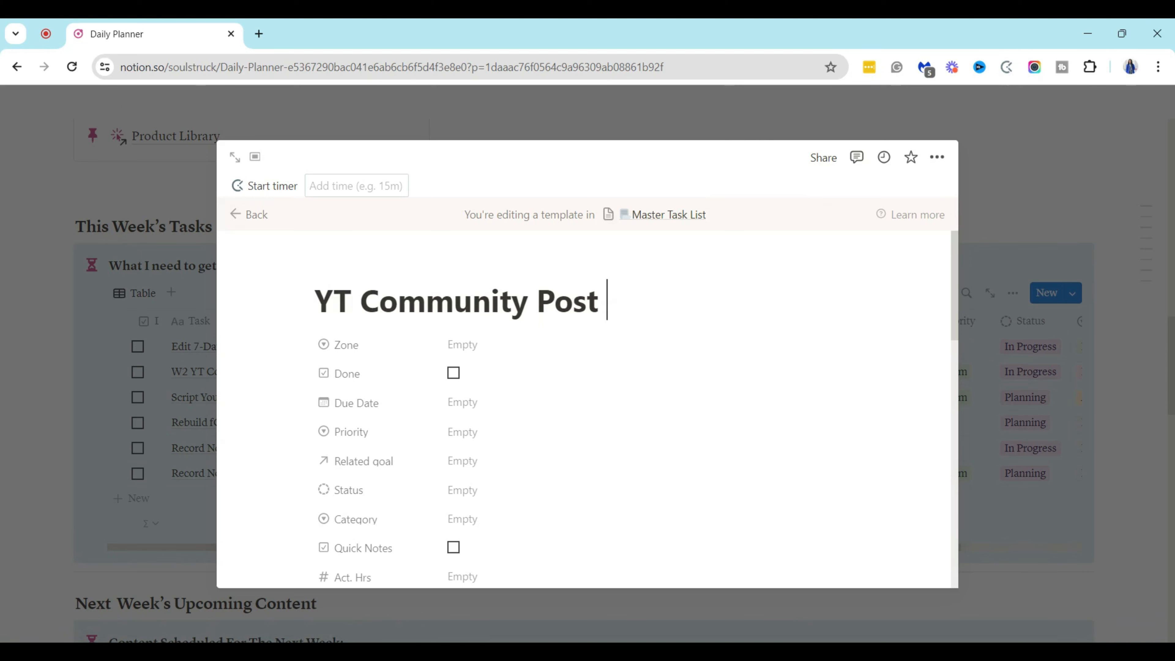
pyautogui.write('Template')
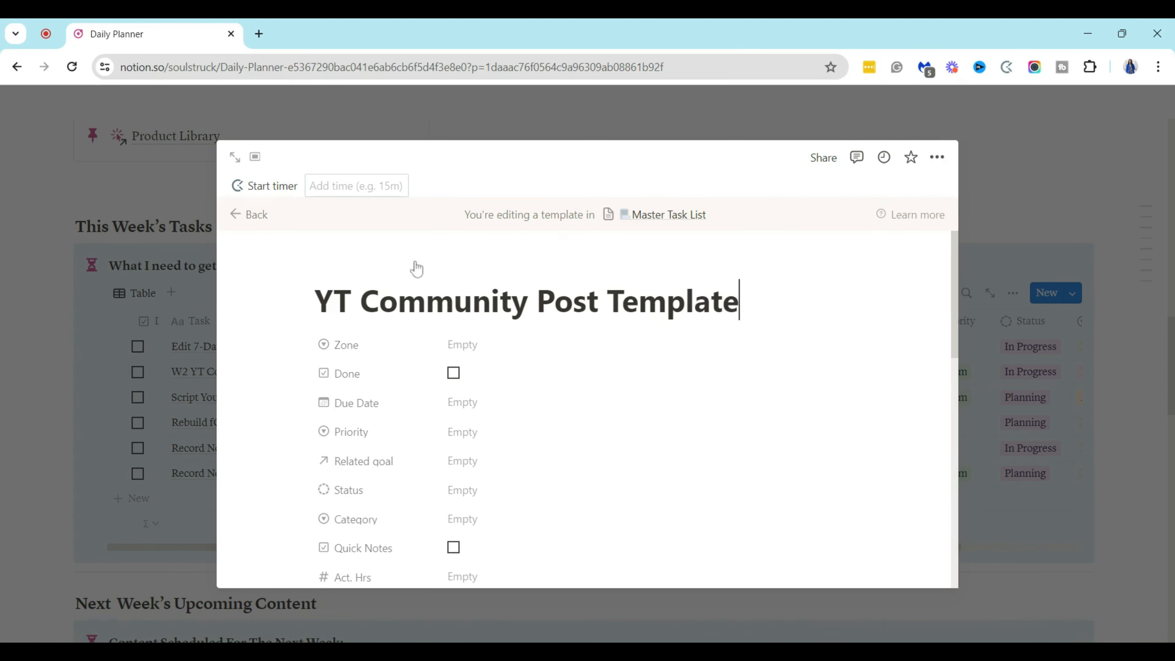
pyautogui.click(316, 300)
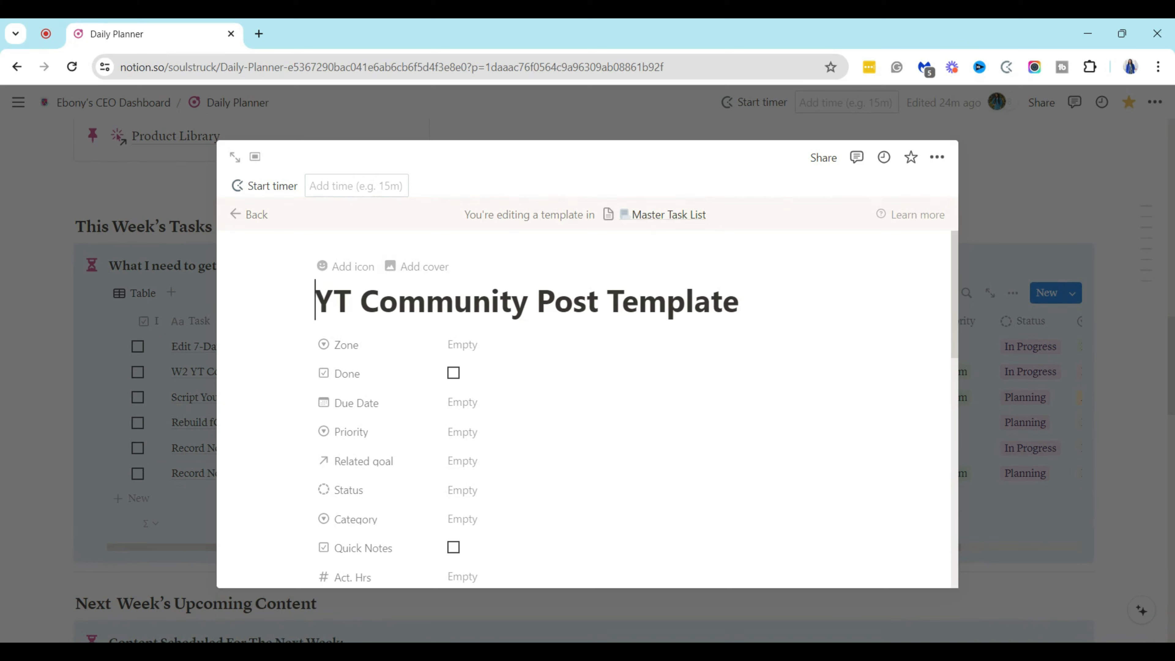
pyautogui.moveTo(621, 300); pyautogui.dragTo(739, 300)
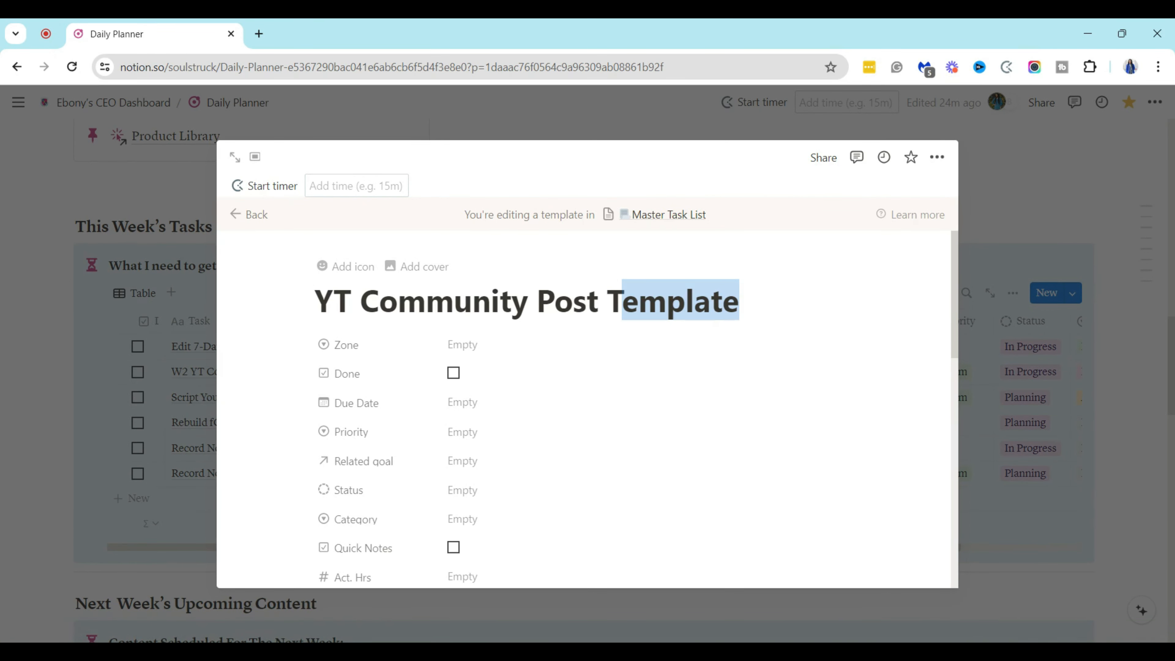
pyautogui.click(315, 300)
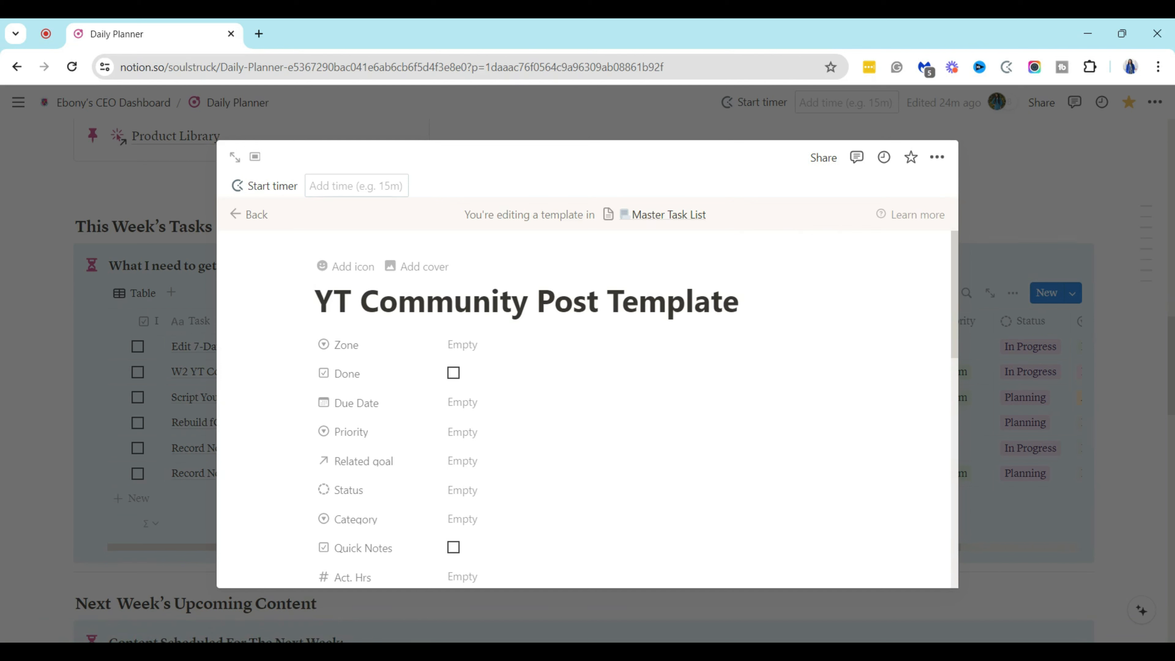
# Step: Set the Zone property of the YT Community Post Template to Business
pyautogui.click(456, 347)
pyautogui.click(491, 395)
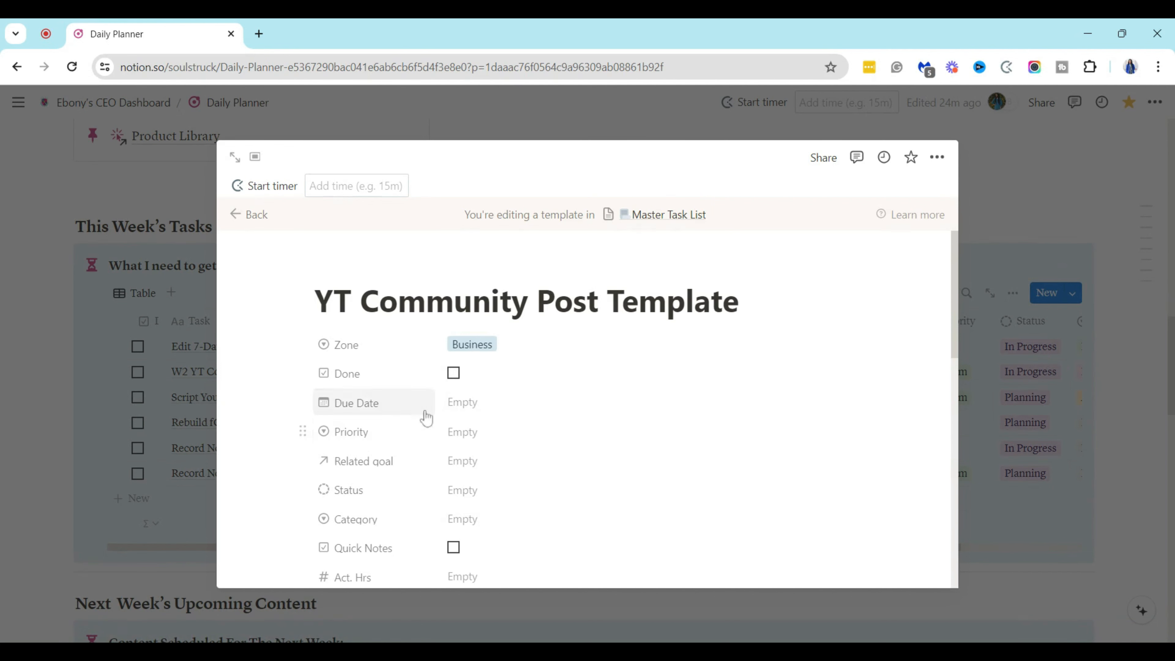
# Step: Set the template's Priority to Medium and its Status to Not Started
pyautogui.moveTo(955, 261); pyautogui.dragTo(953, 302)
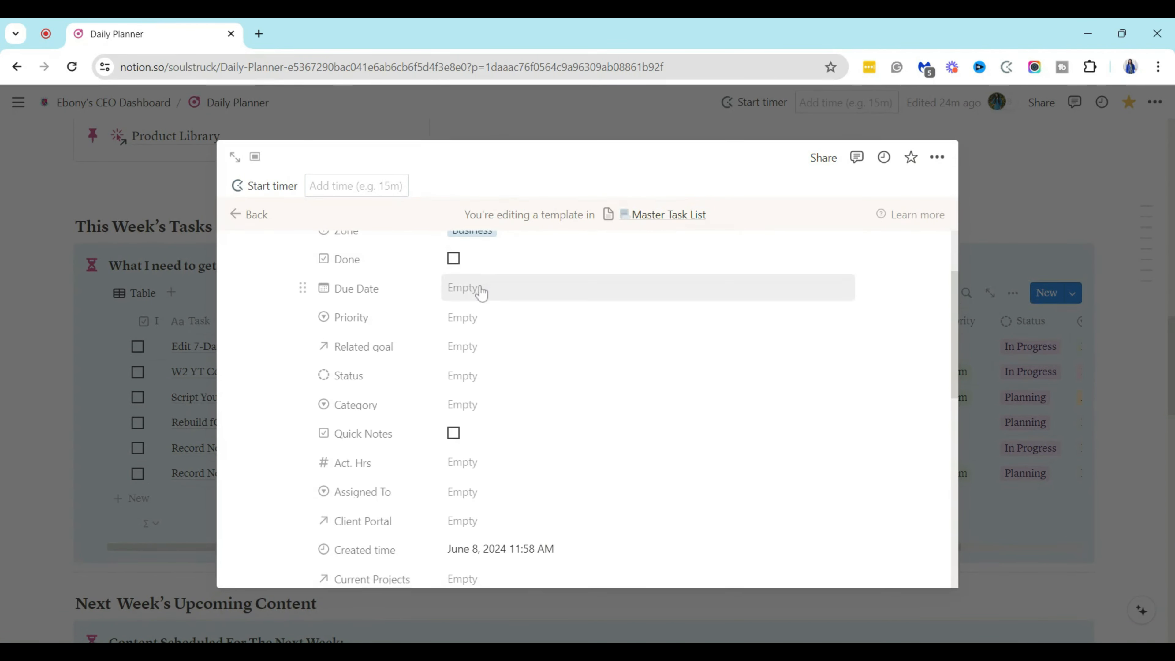
pyautogui.click(456, 324)
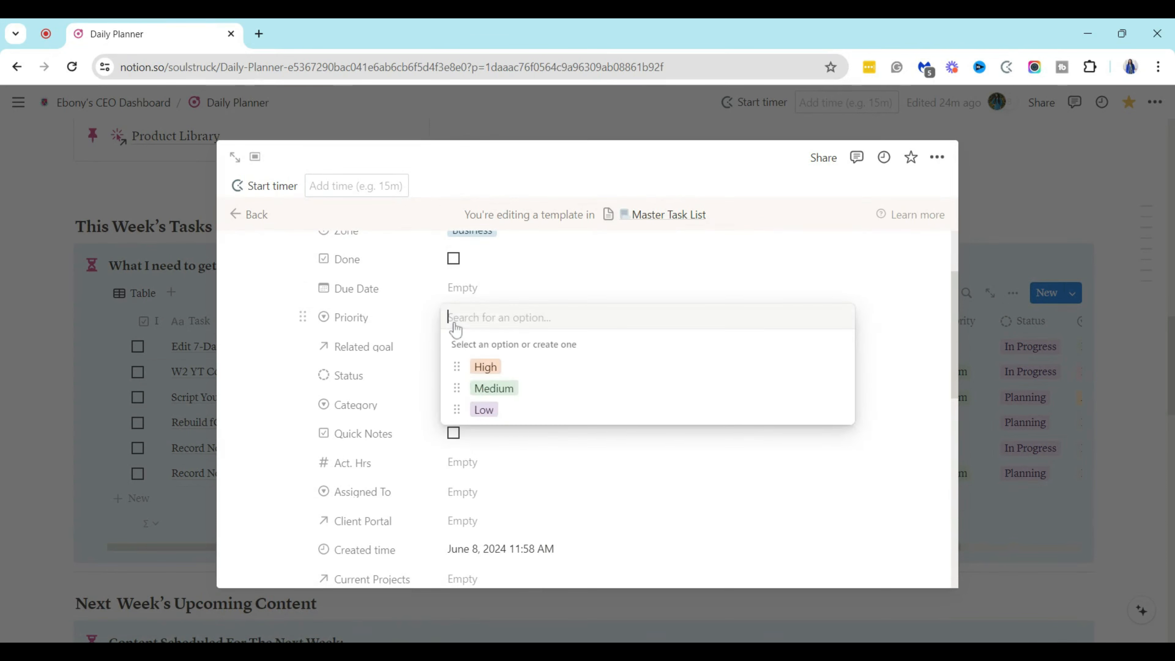
pyautogui.click(483, 391)
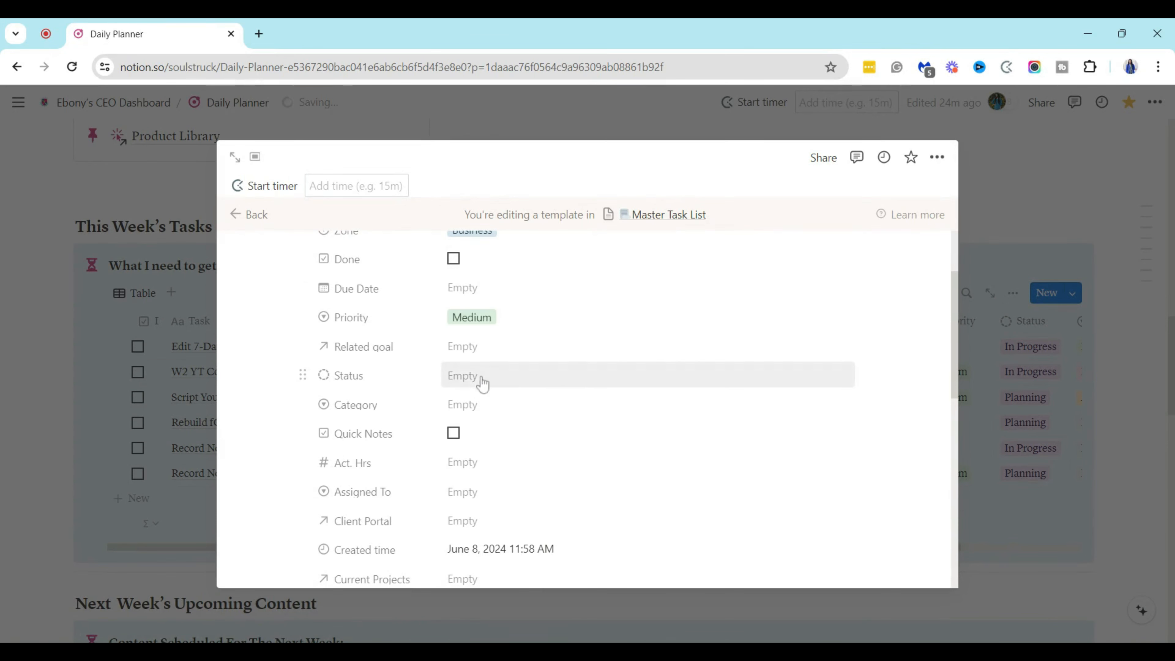
pyautogui.click(466, 380)
pyautogui.click(736, 446)
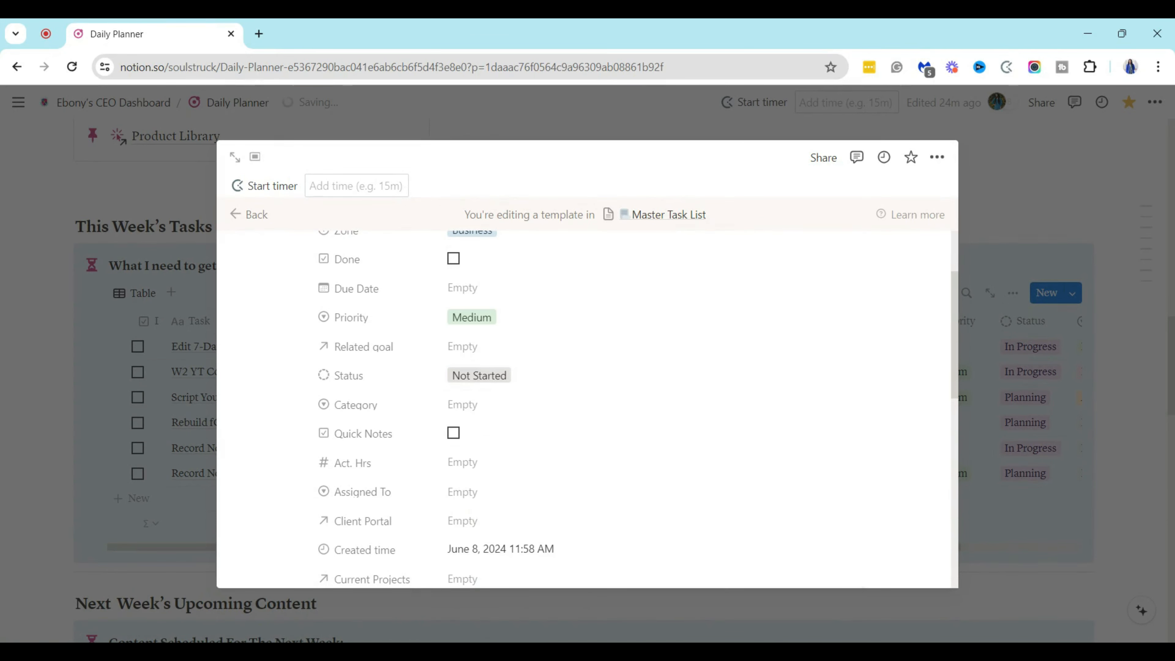
# Step: Set the template's Category to Marketing and choose the responsible team member's name for Assigned To
pyautogui.moveTo(957, 312); pyautogui.dragTo(954, 341)
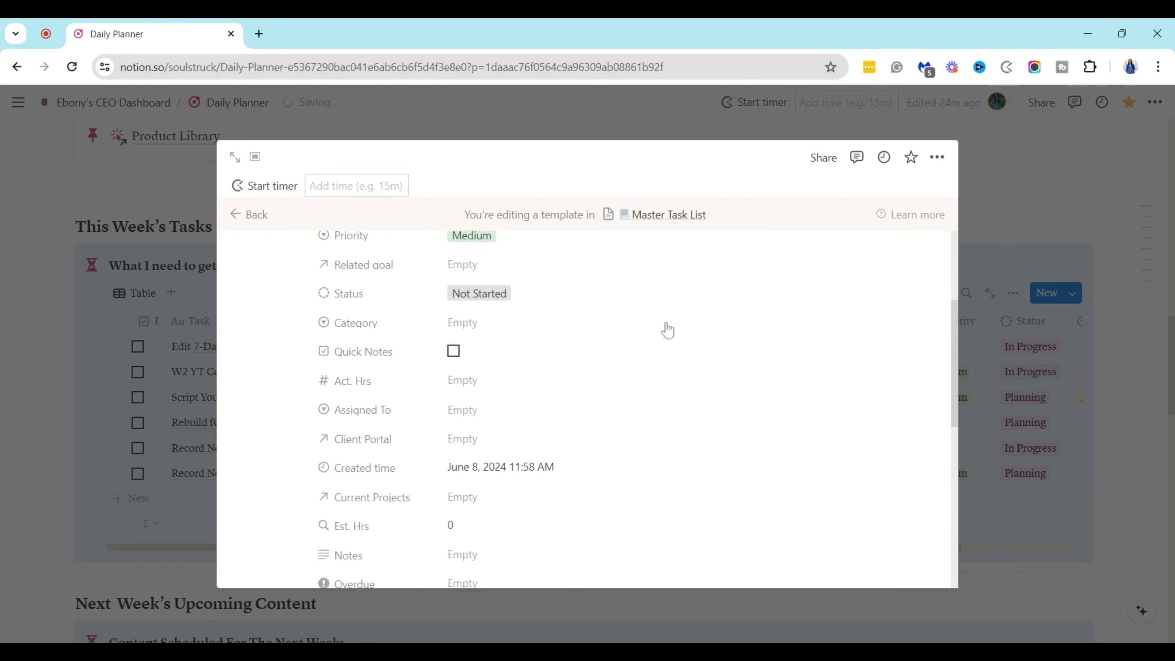
pyautogui.click(455, 334)
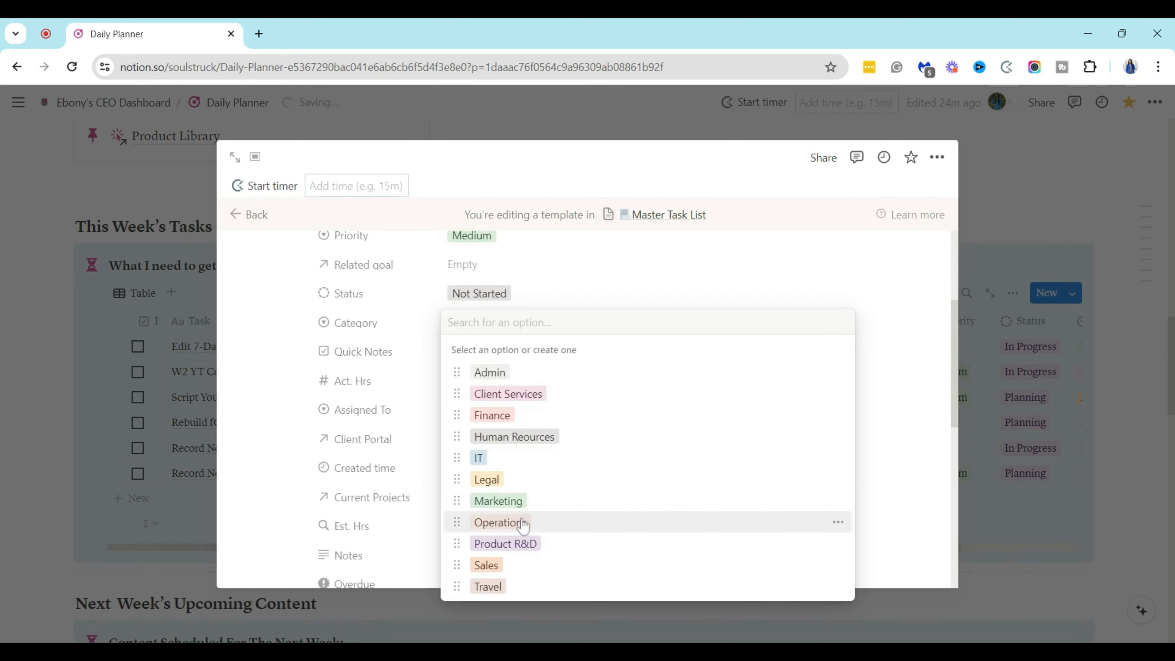
pyautogui.click(521, 499)
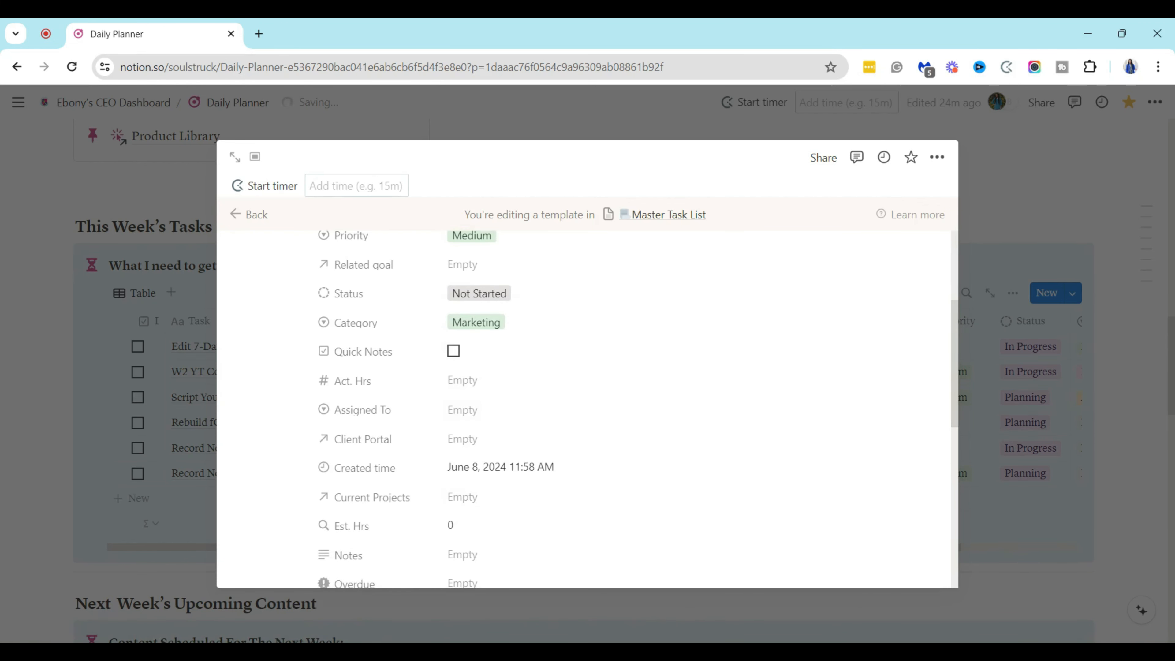
pyautogui.moveTo(955, 316); pyautogui.dragTo(947, 340)
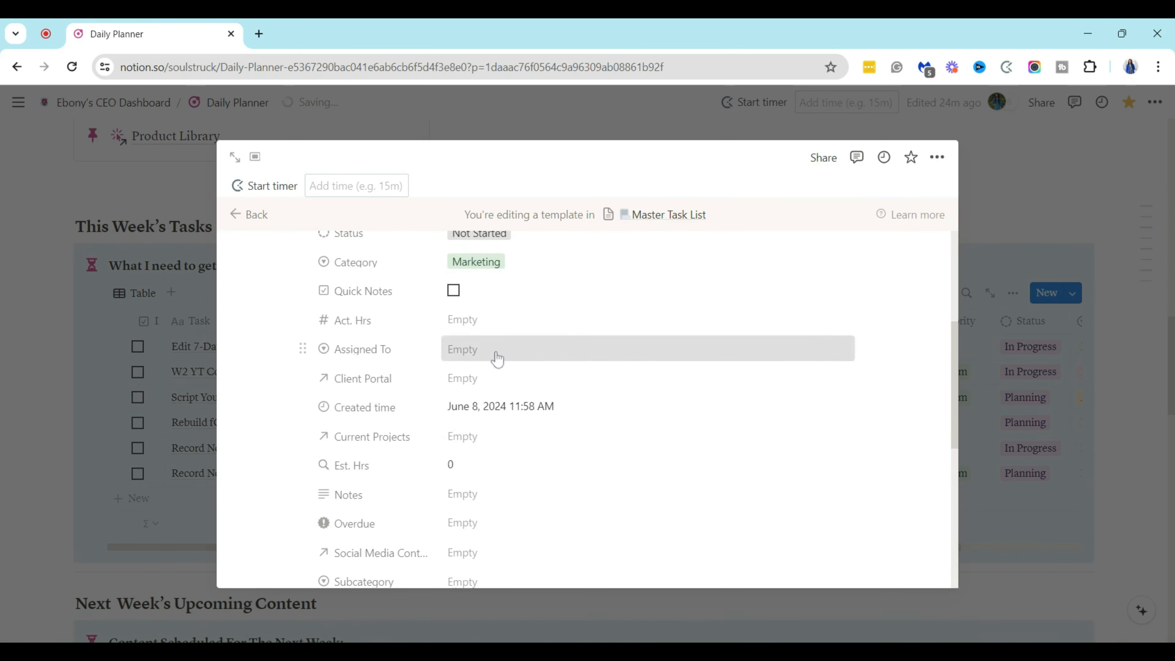
pyautogui.click(493, 359)
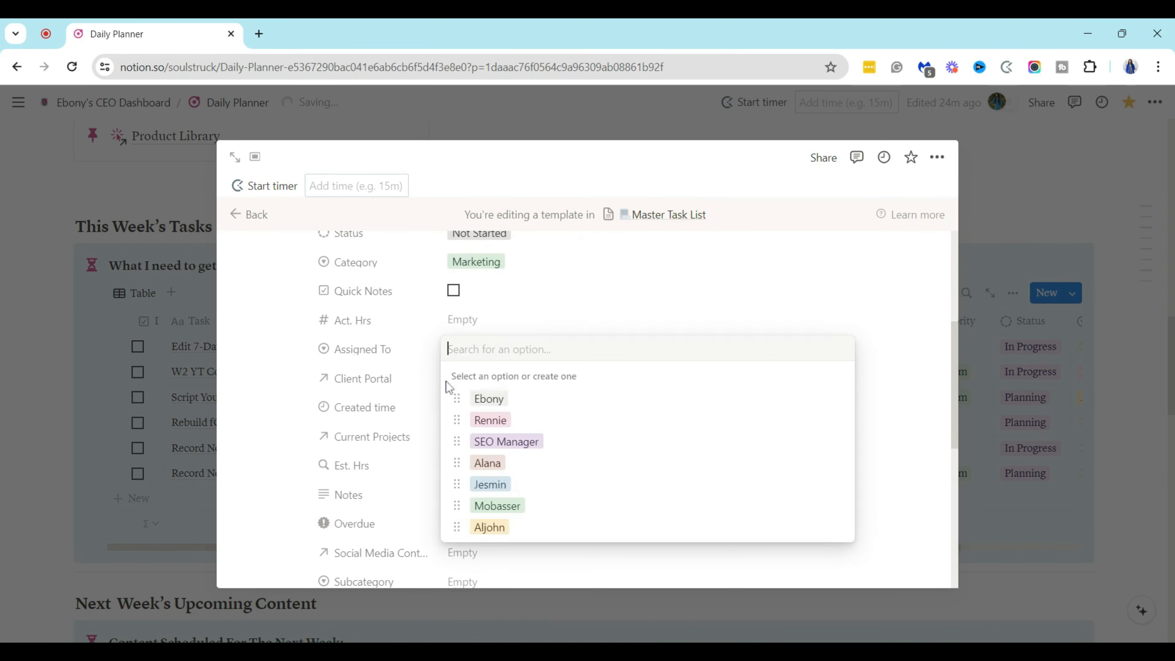
pyautogui.click(481, 420)
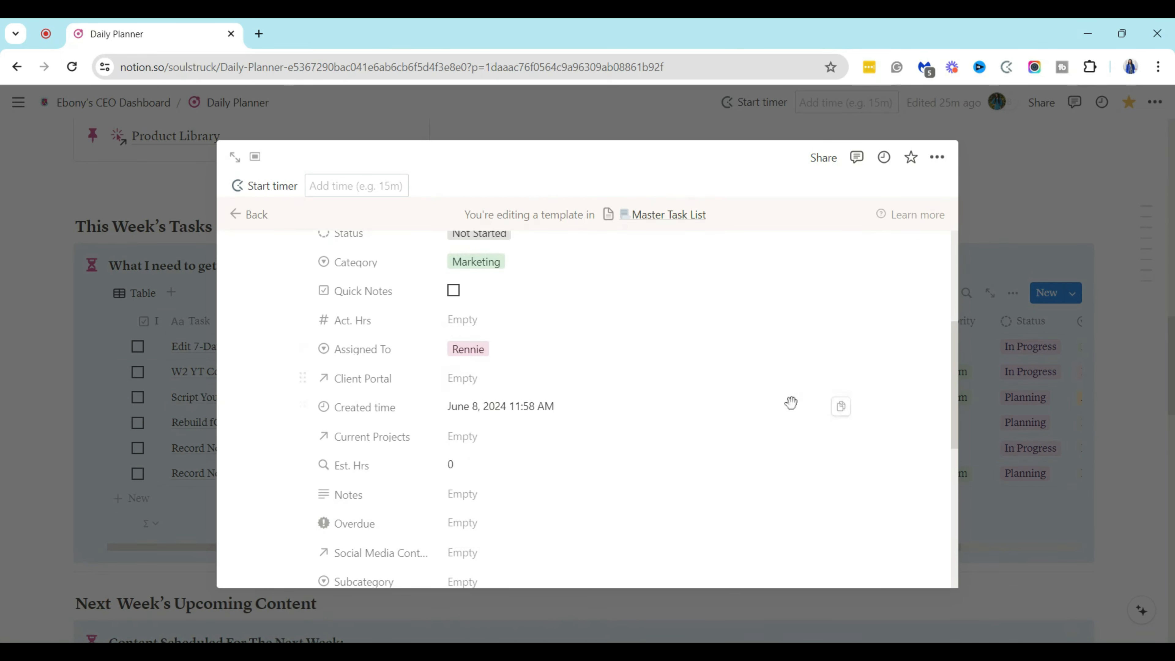
# Step: Set the template's Subcategory to YouTube
pyautogui.moveTo(956, 353); pyautogui.dragTo(956, 360)
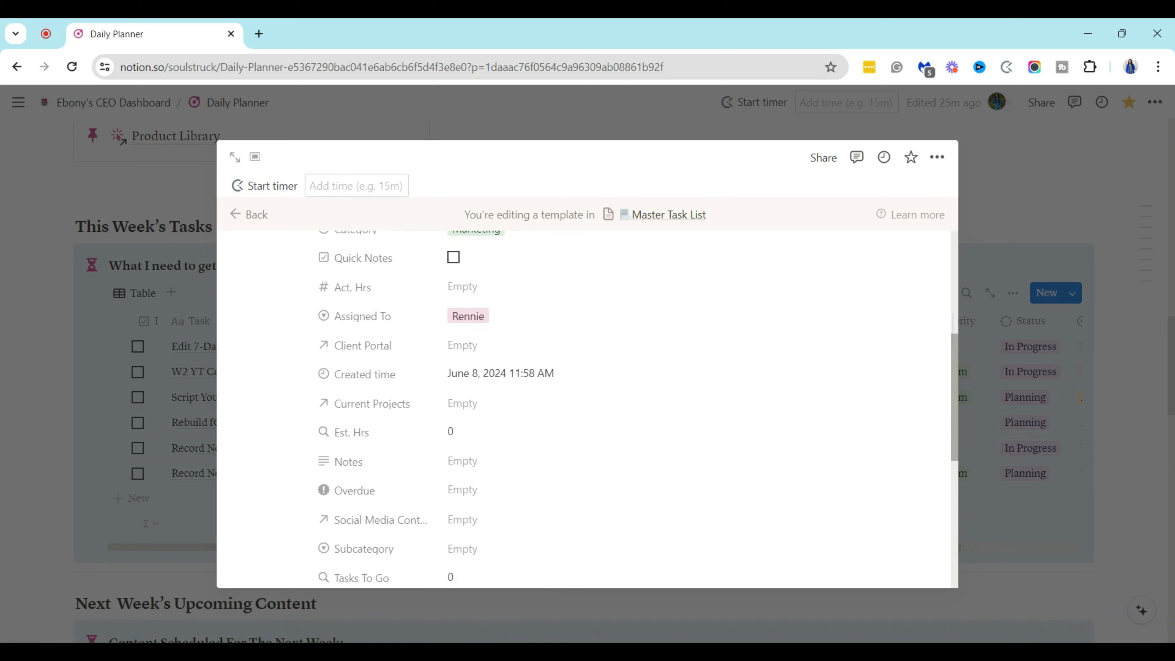
pyautogui.moveTo(956, 362); pyautogui.dragTo(956, 377)
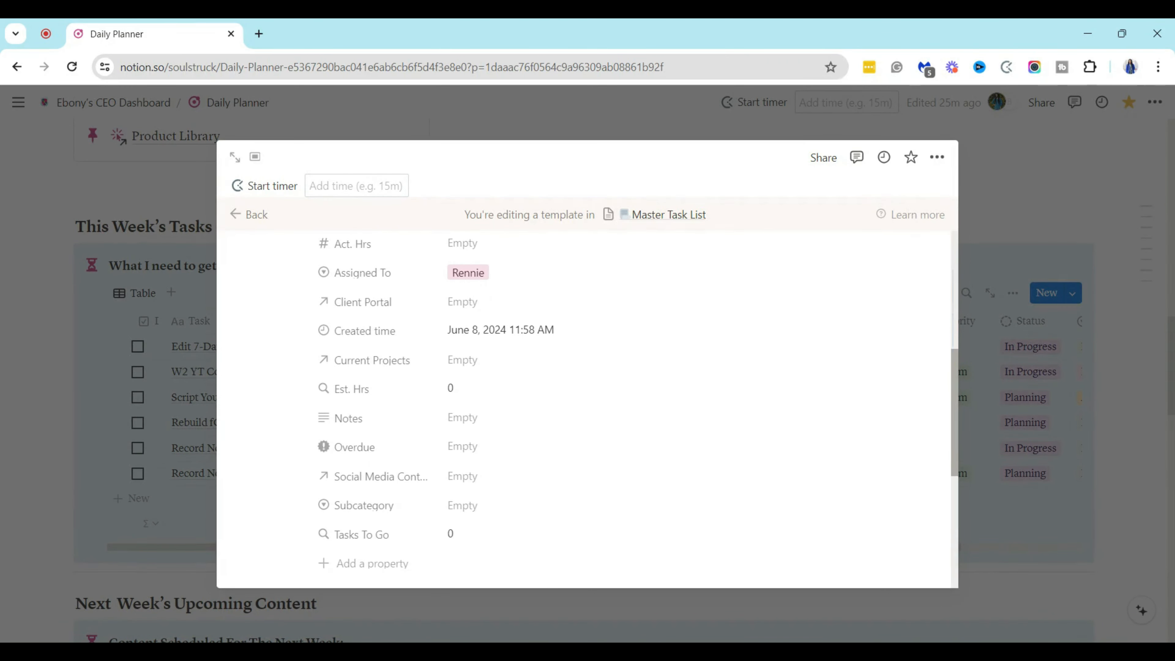
pyautogui.click(465, 511)
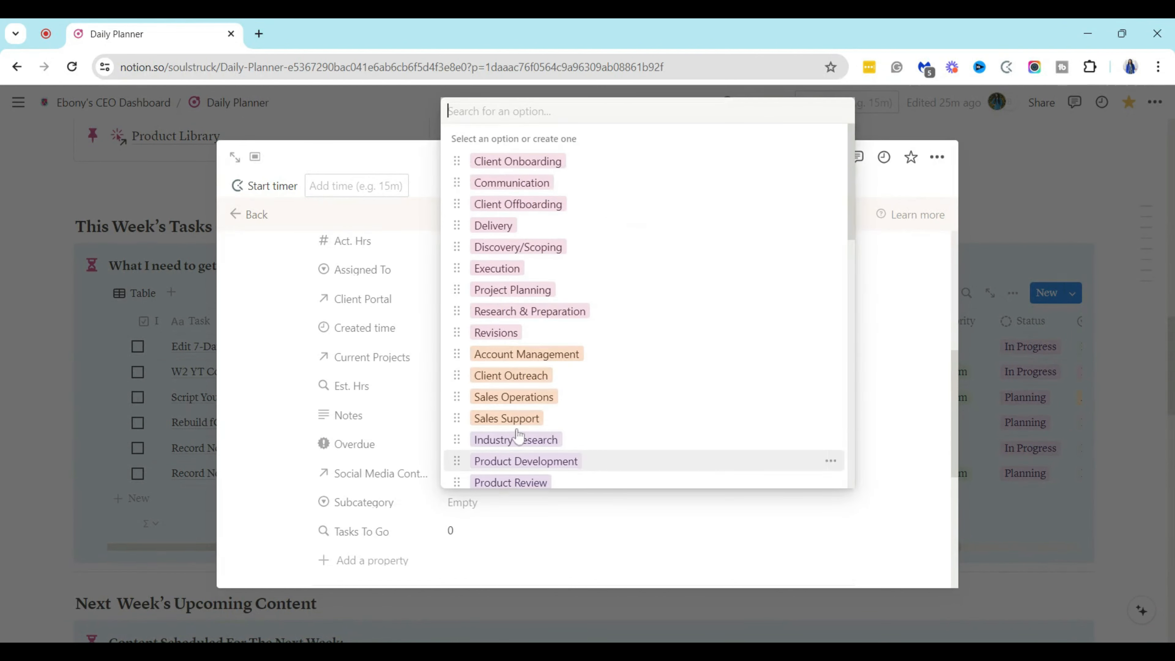
pyautogui.write('You')
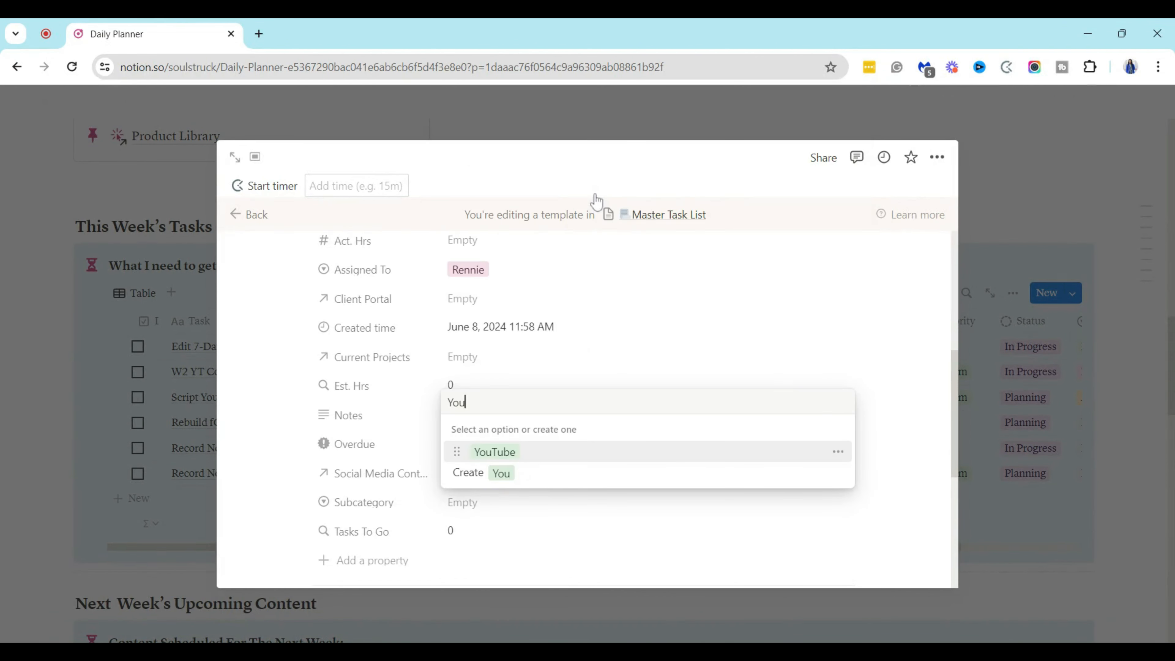
pyautogui.click(488, 453)
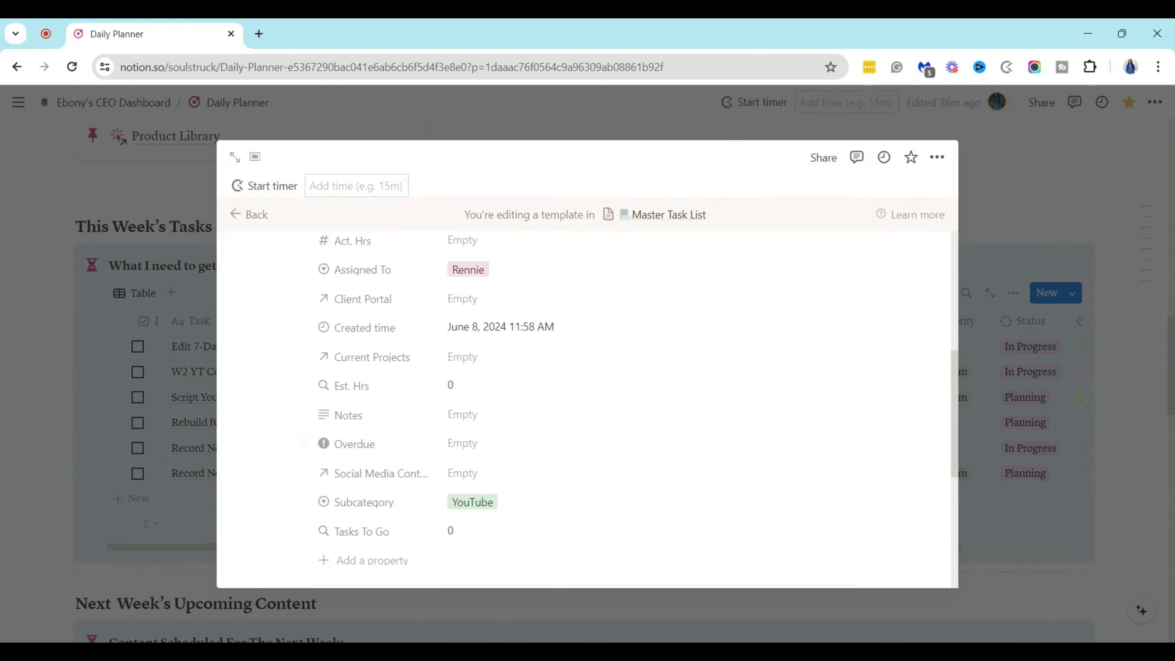
# Step: Give the YT Community Post Template a laptop icon found by filtering for "note", and return to the Daily Planner
pyautogui.moveTo(954, 398); pyautogui.dragTo(916, 279)
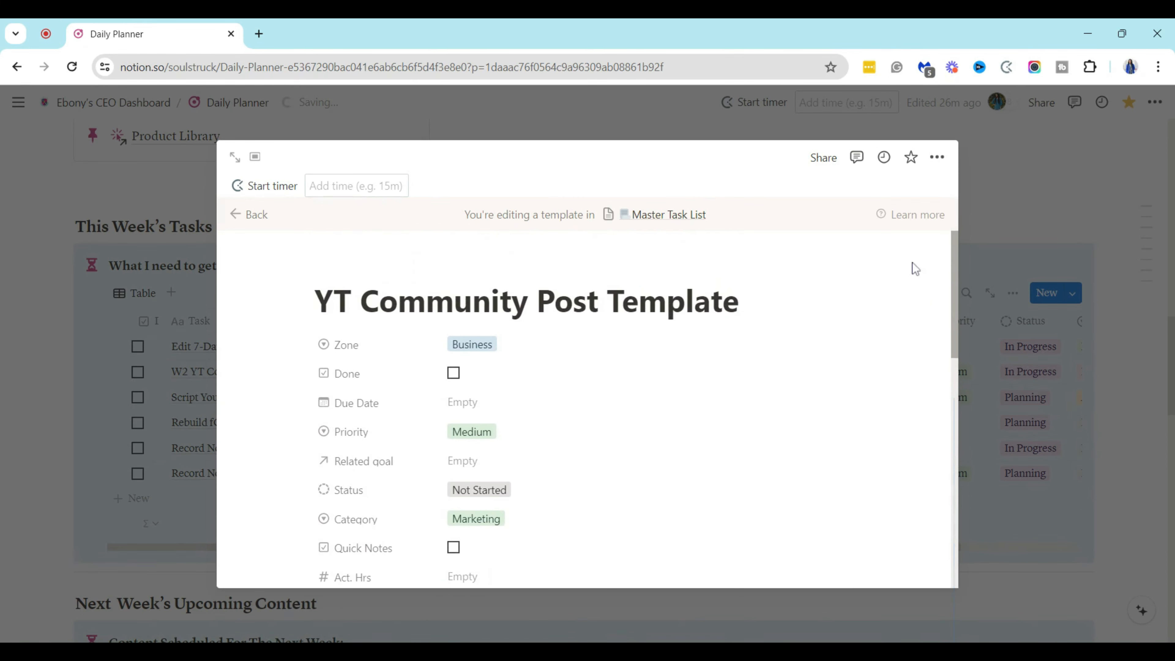
pyautogui.scroll(-6, 902, 310)
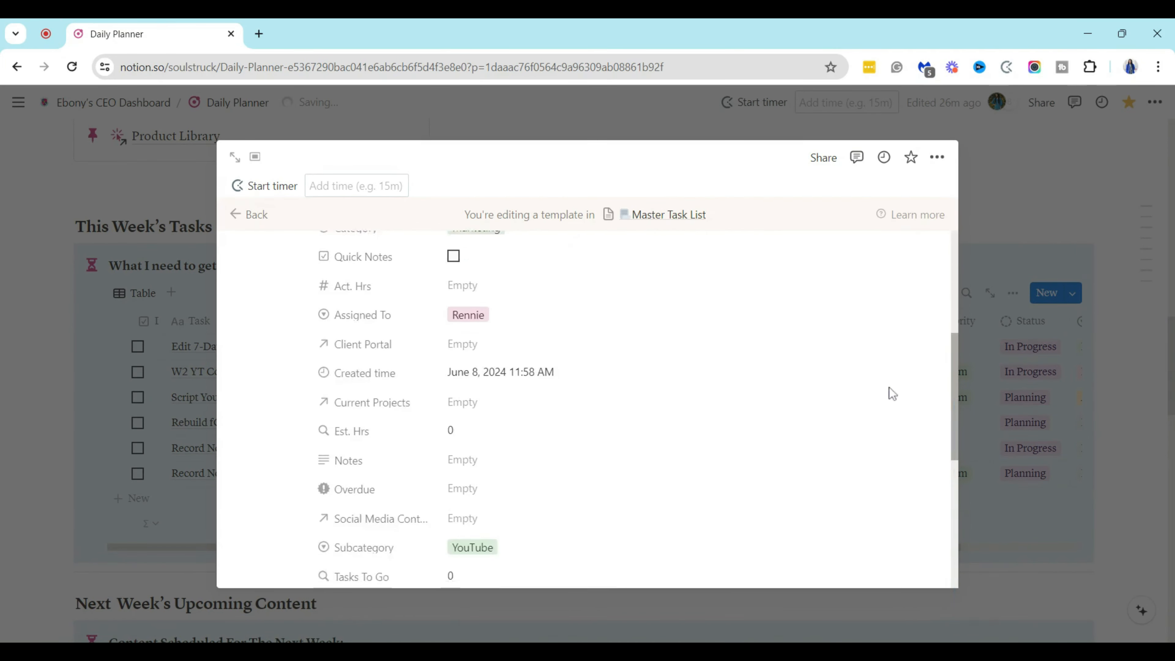
pyautogui.scroll(-2, 889, 387)
pyautogui.scroll(10, 884, 402)
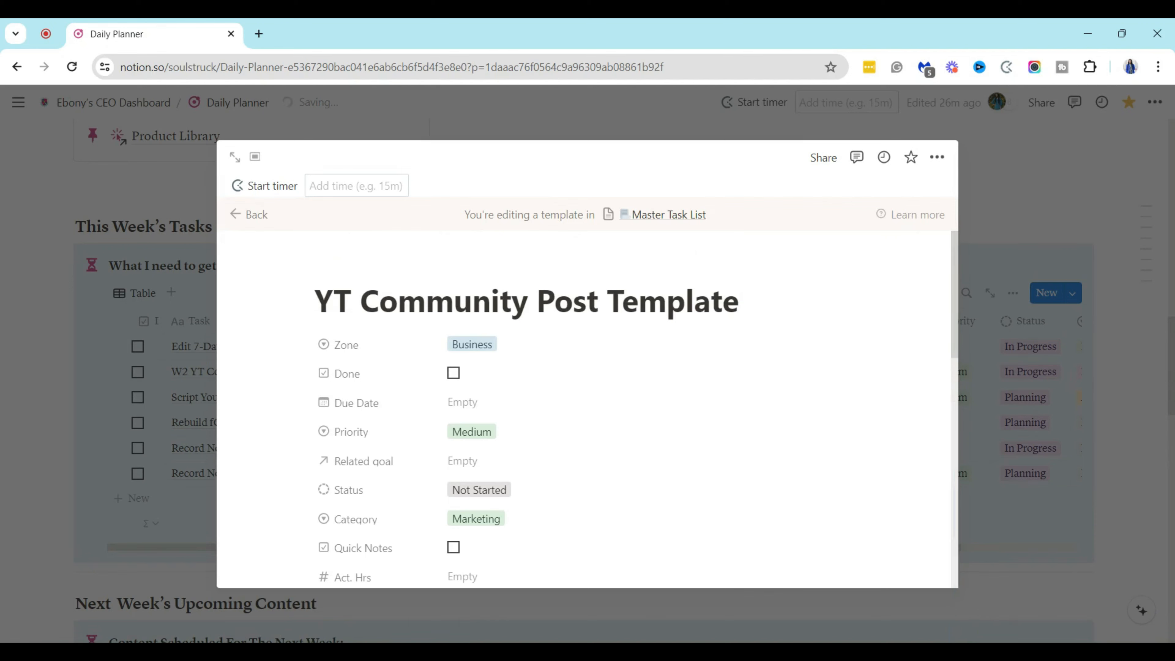
pyautogui.click(336, 266)
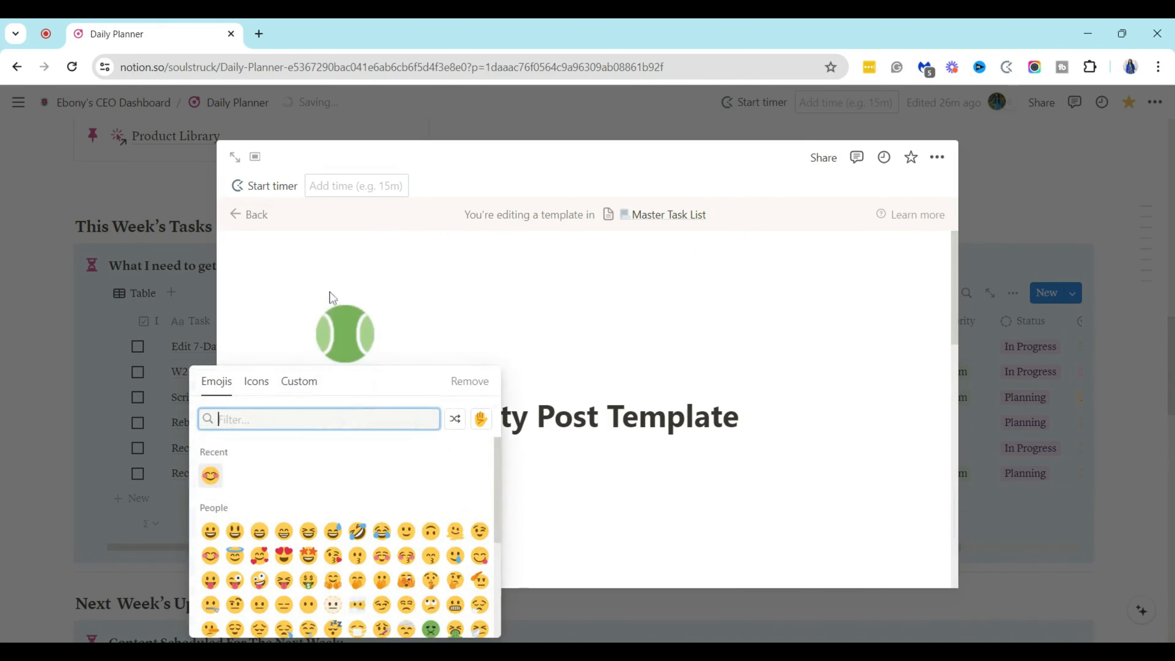
pyautogui.click(256, 381)
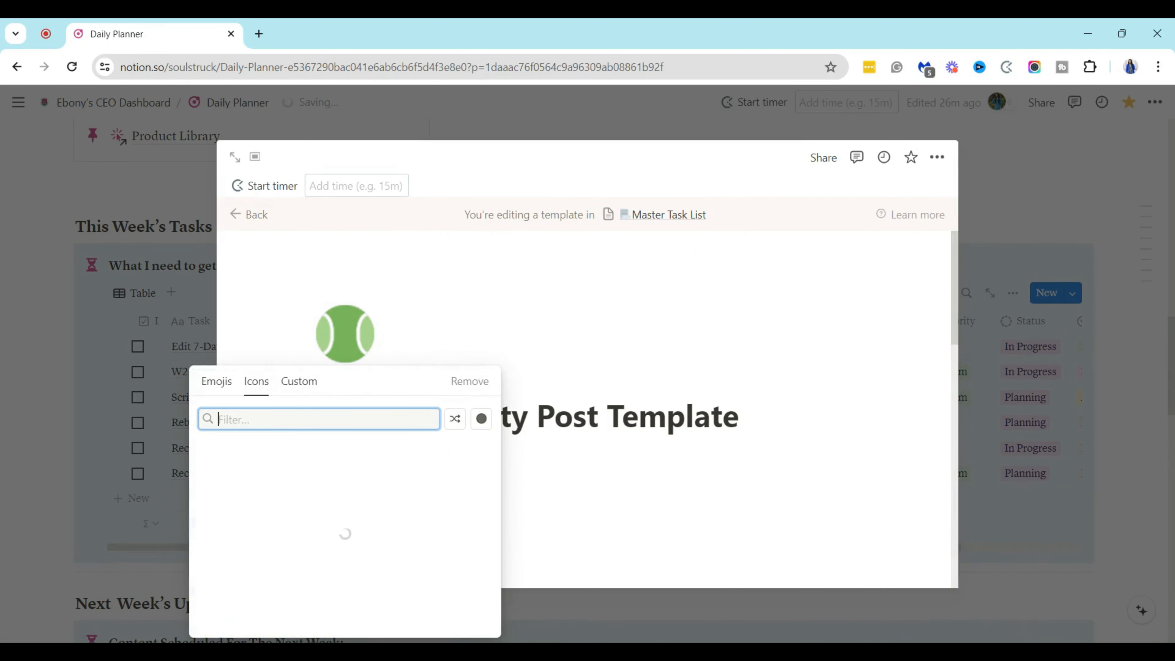
pyautogui.write('vi')
pyautogui.hotkey('ctrl', 'a')
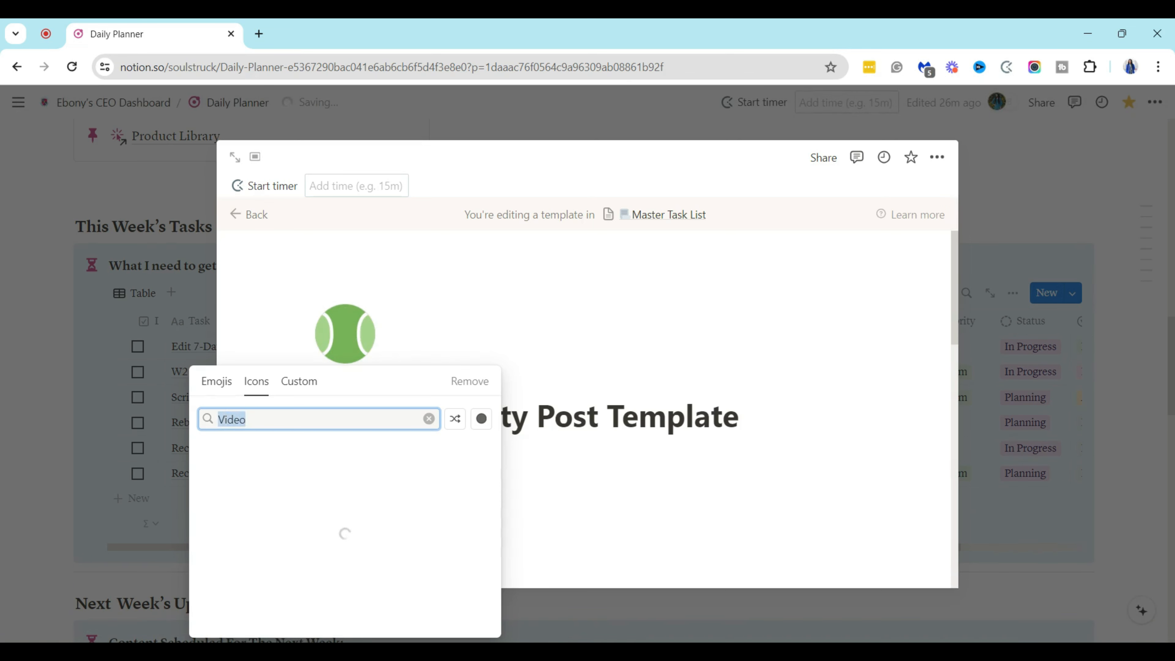
pyautogui.write('note')
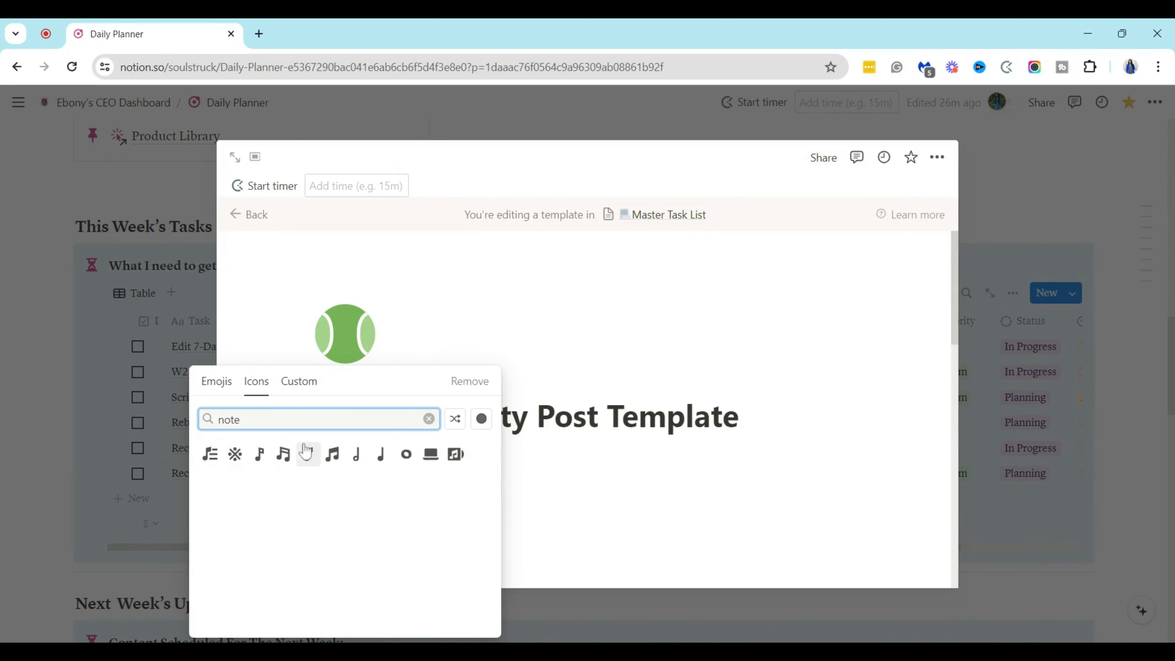
pyautogui.click(431, 454)
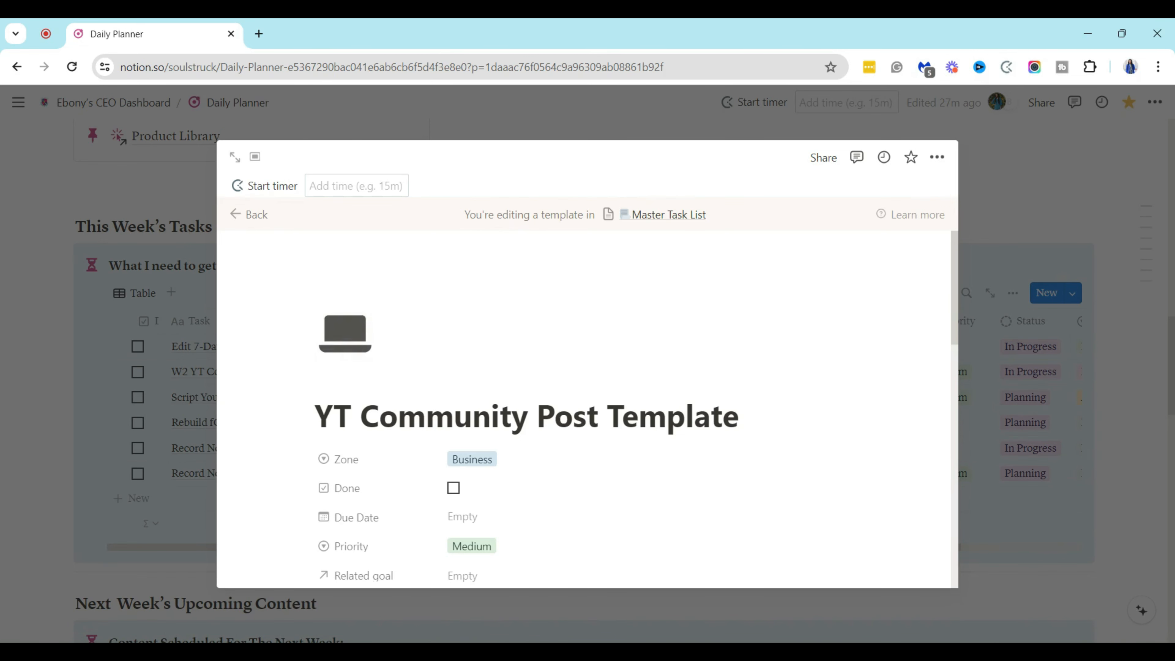
pyautogui.click(253, 216)
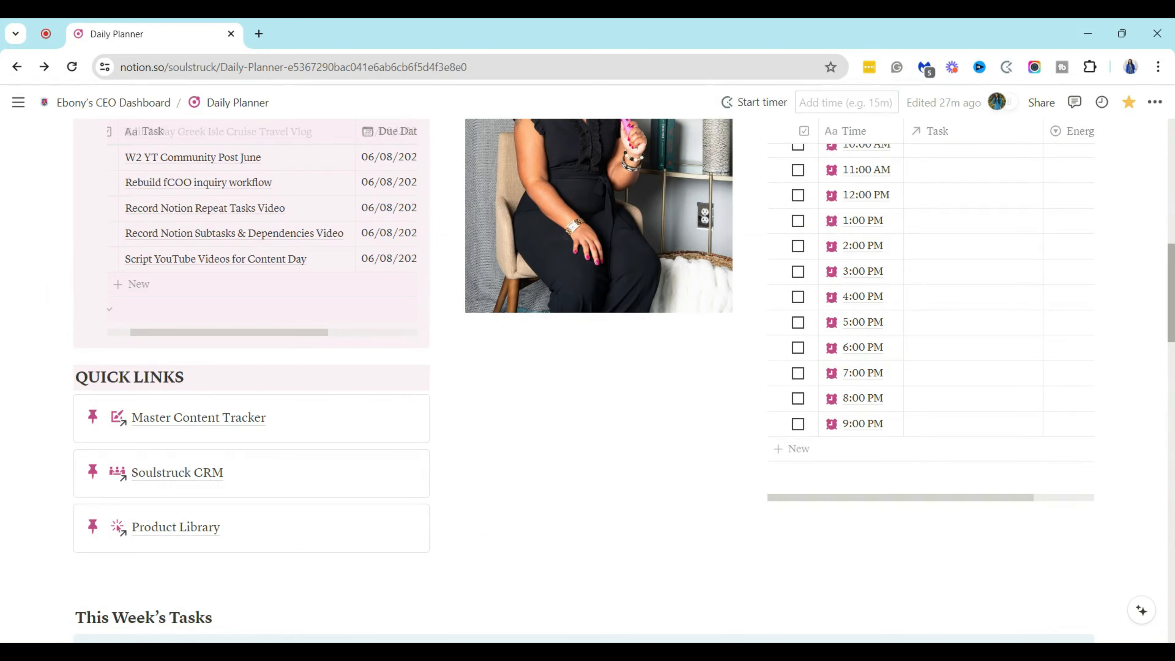
# Step: Set the YT Community Post Template to repeat every week on Friday instead of Saturday and save the schedule
pyautogui.scroll(-9, 583, 371)
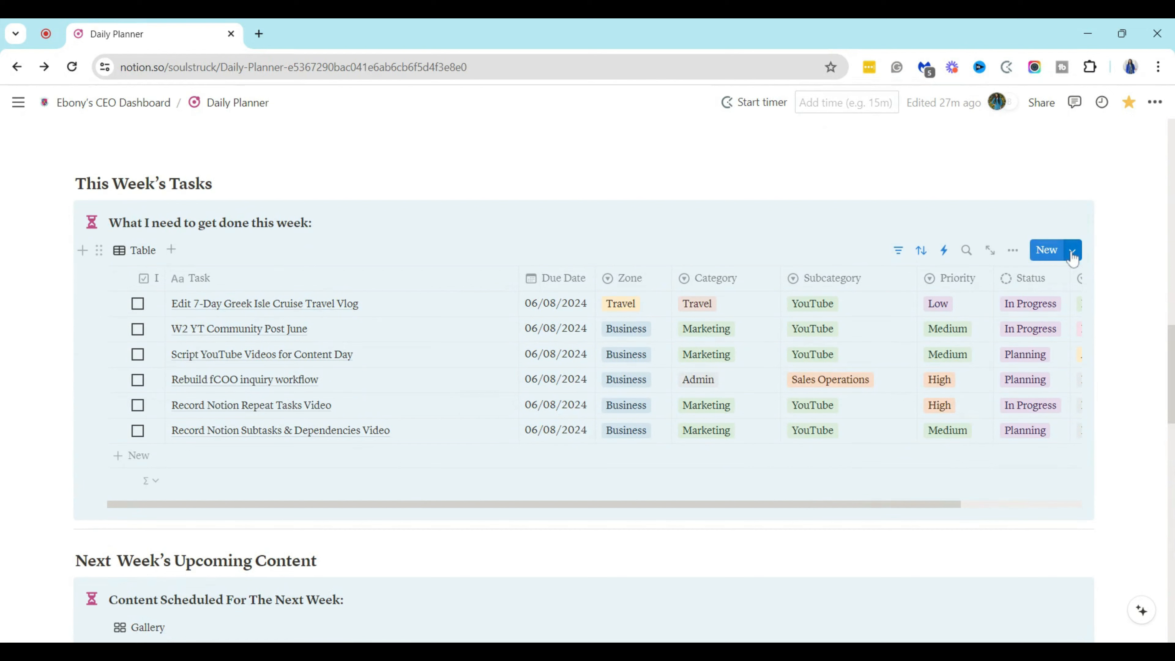
pyautogui.click(1073, 253)
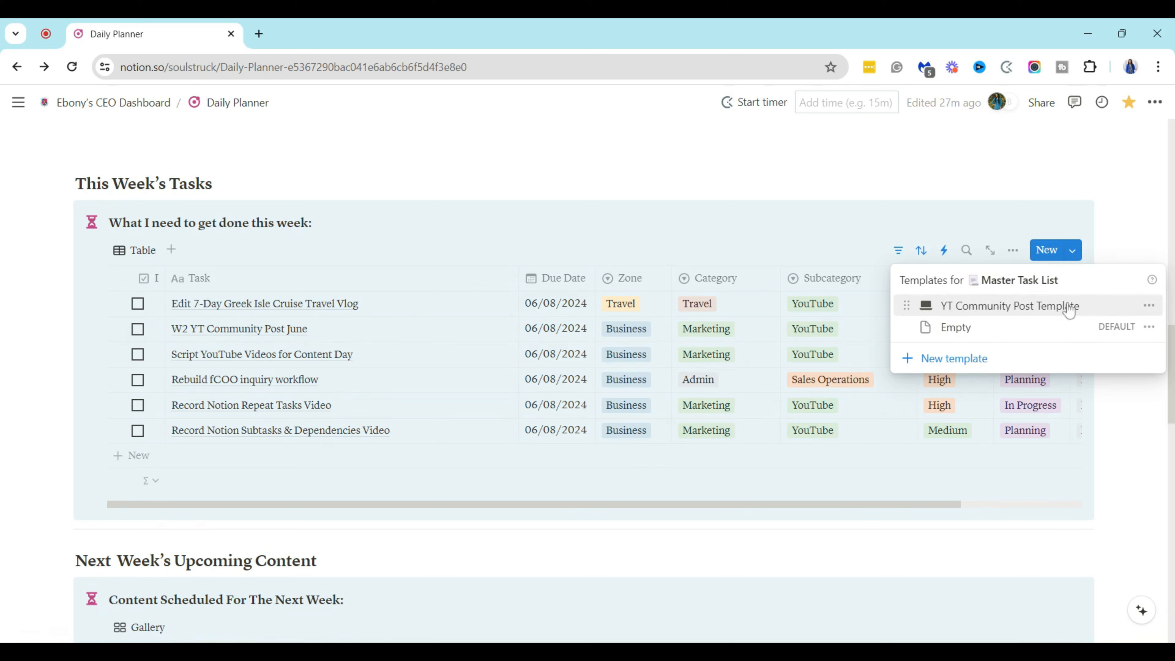
pyautogui.click(1149, 305)
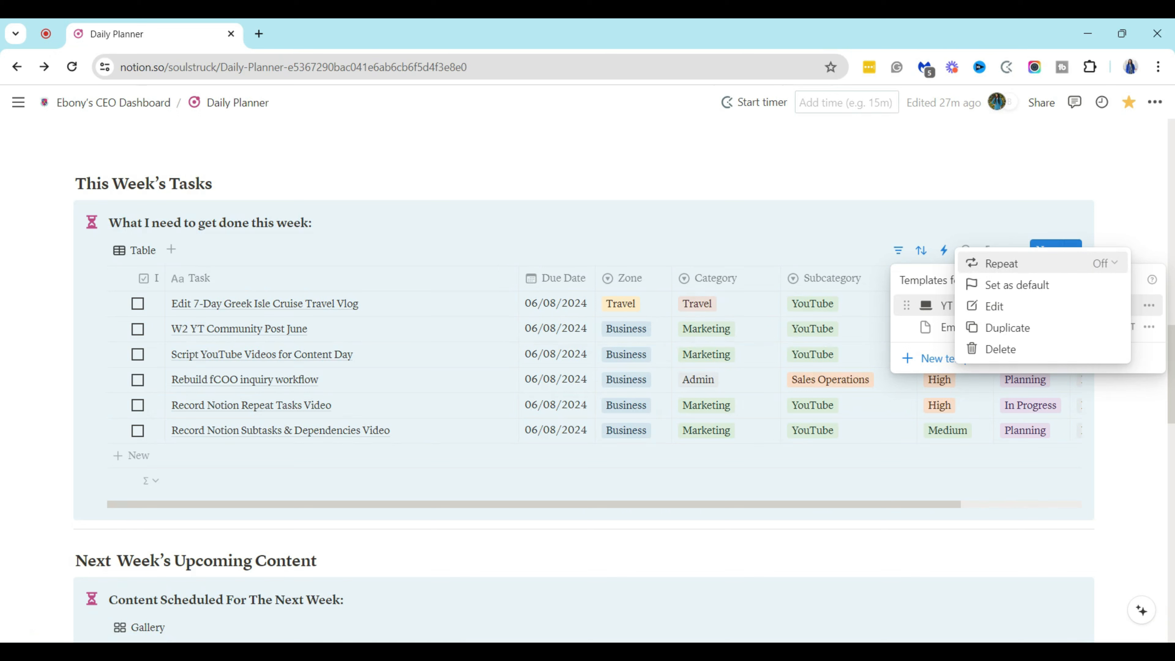
pyautogui.click(1109, 264)
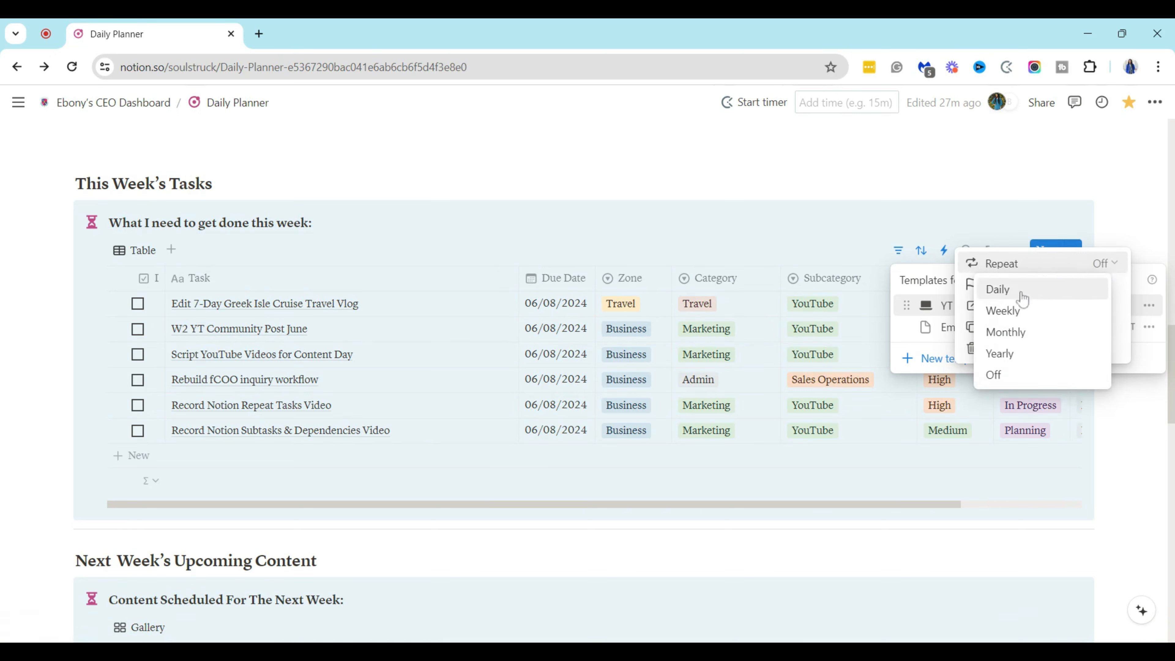
pyautogui.click(1008, 318)
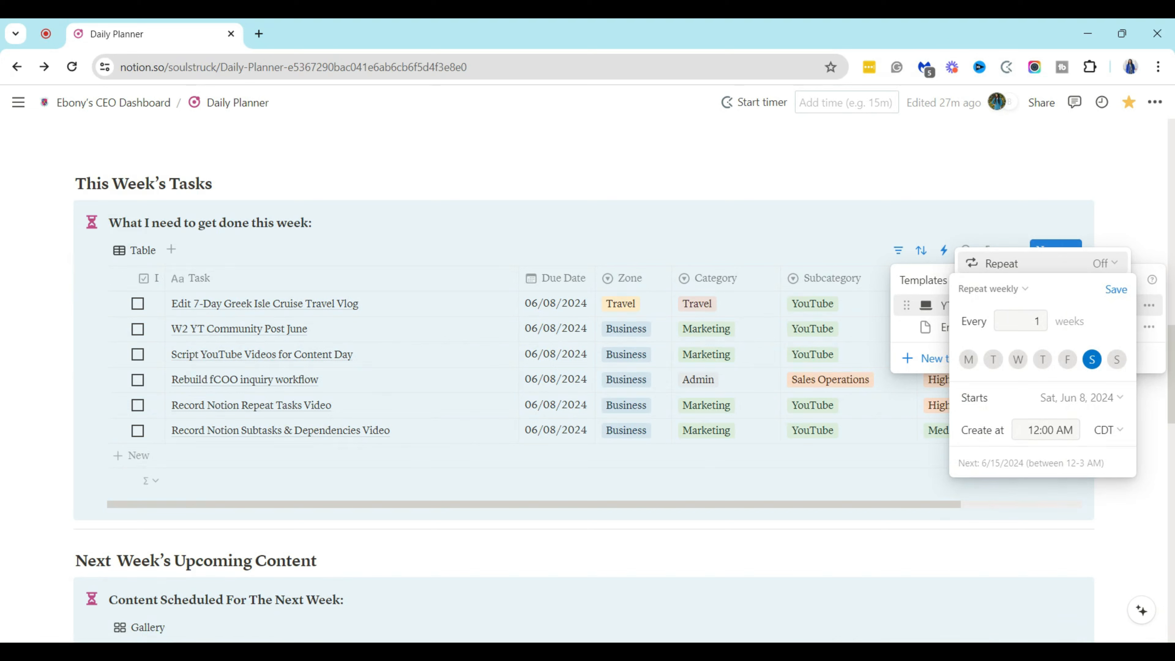
pyautogui.click(1067, 359)
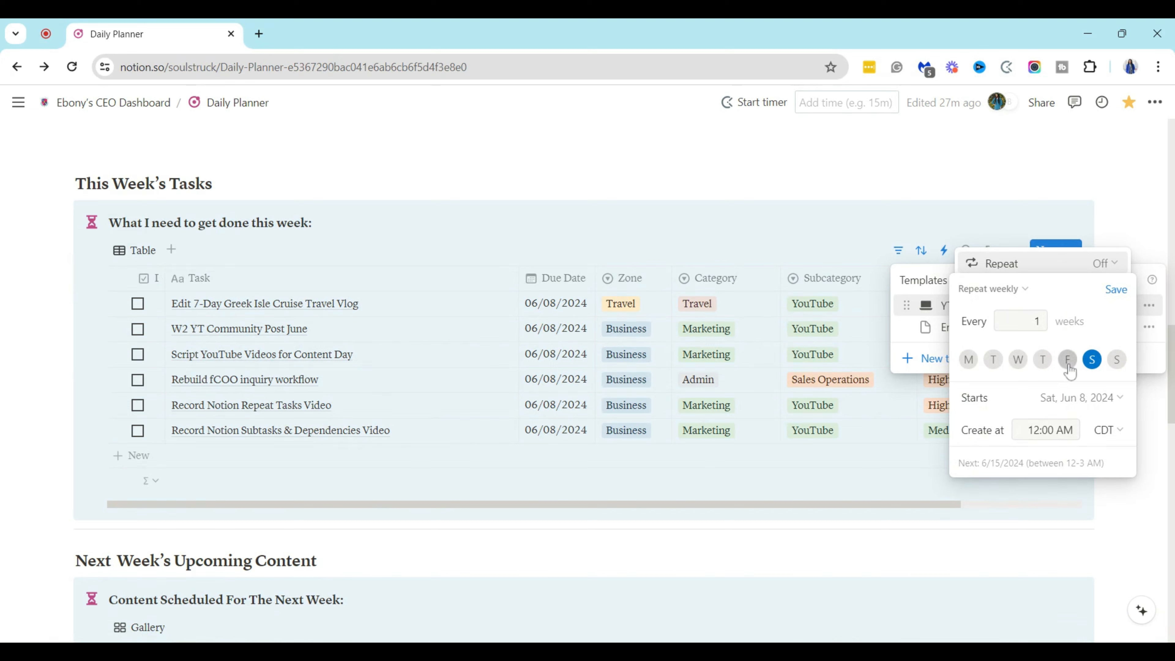
pyautogui.click(1095, 364)
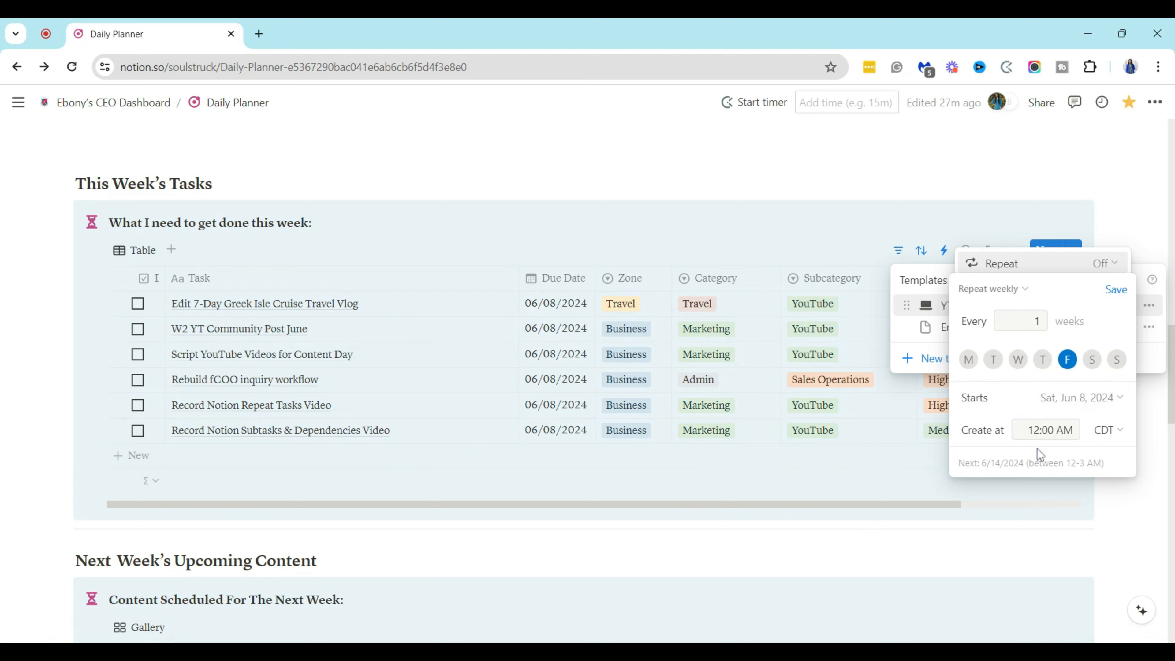
pyautogui.click(1118, 293)
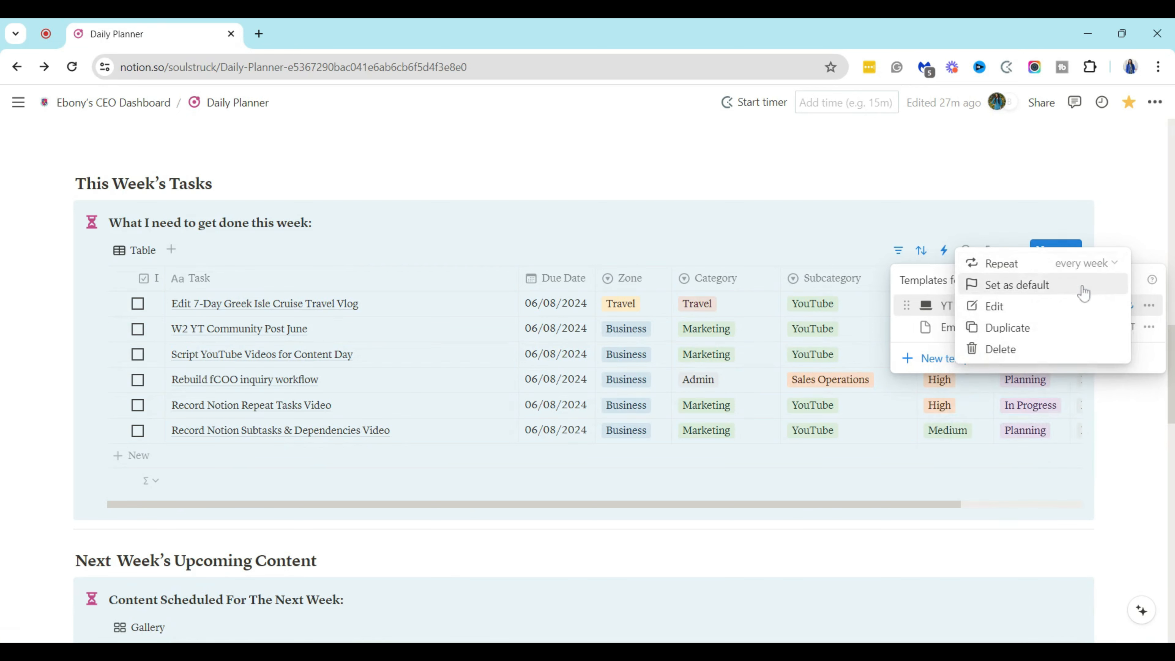
pyautogui.click(898, 330)
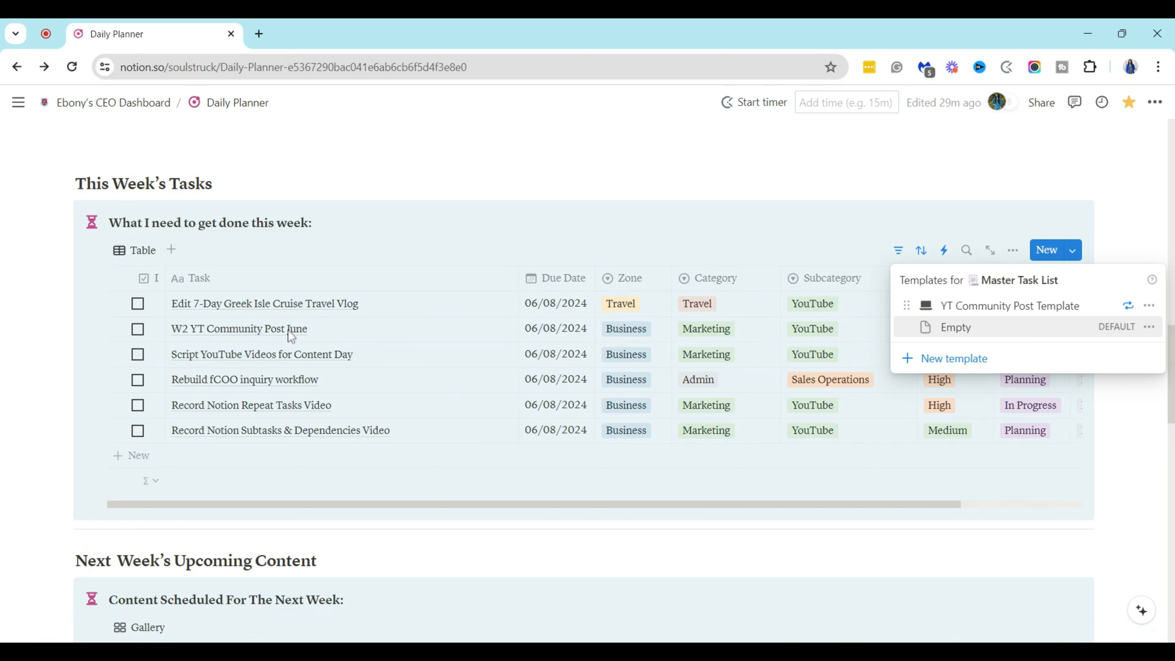
pyautogui.click(383, 245)
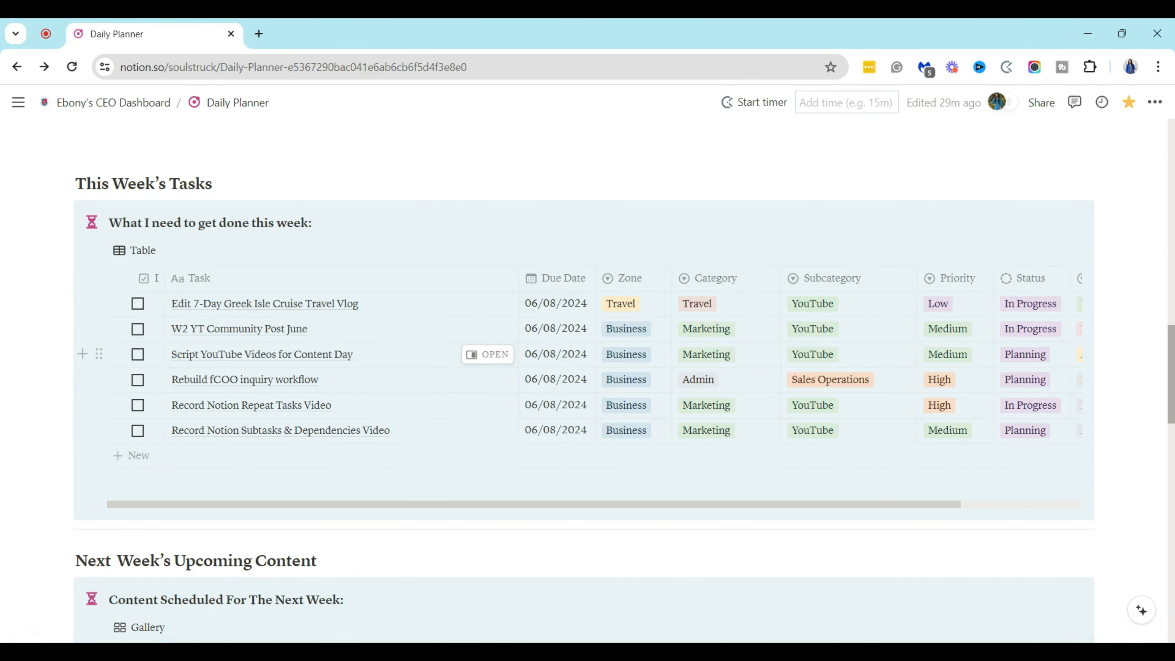
pyautogui.scroll(-1, 585, 400)
pyautogui.scroll(-5, 587, 380)
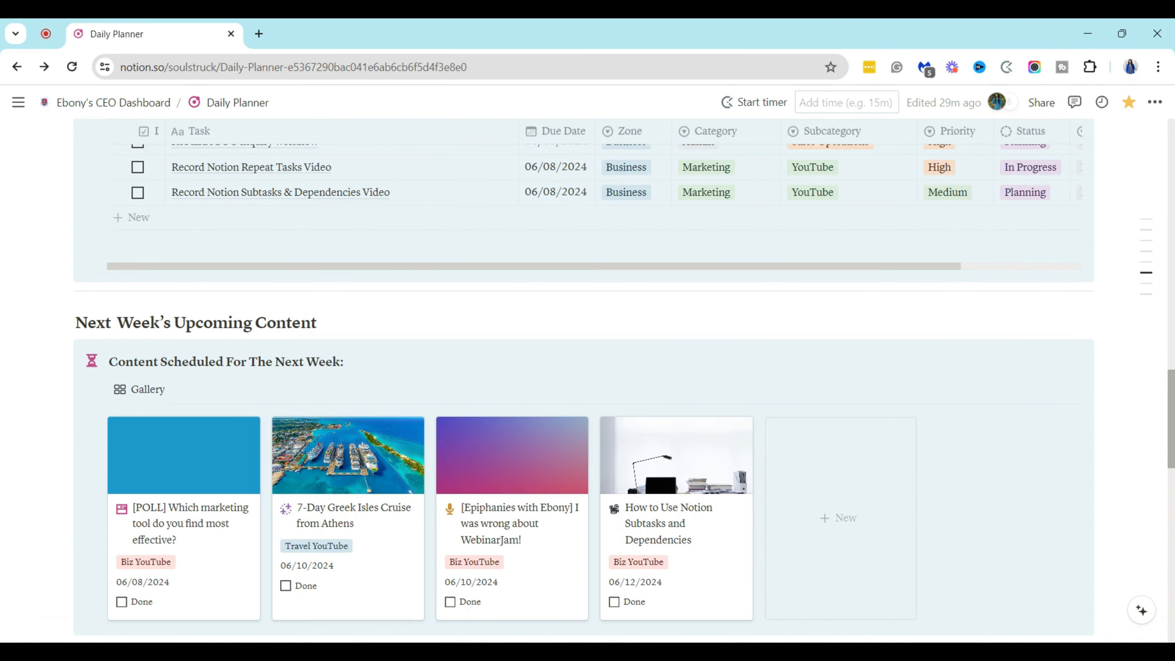
pyautogui.scroll(2, 584, 394)
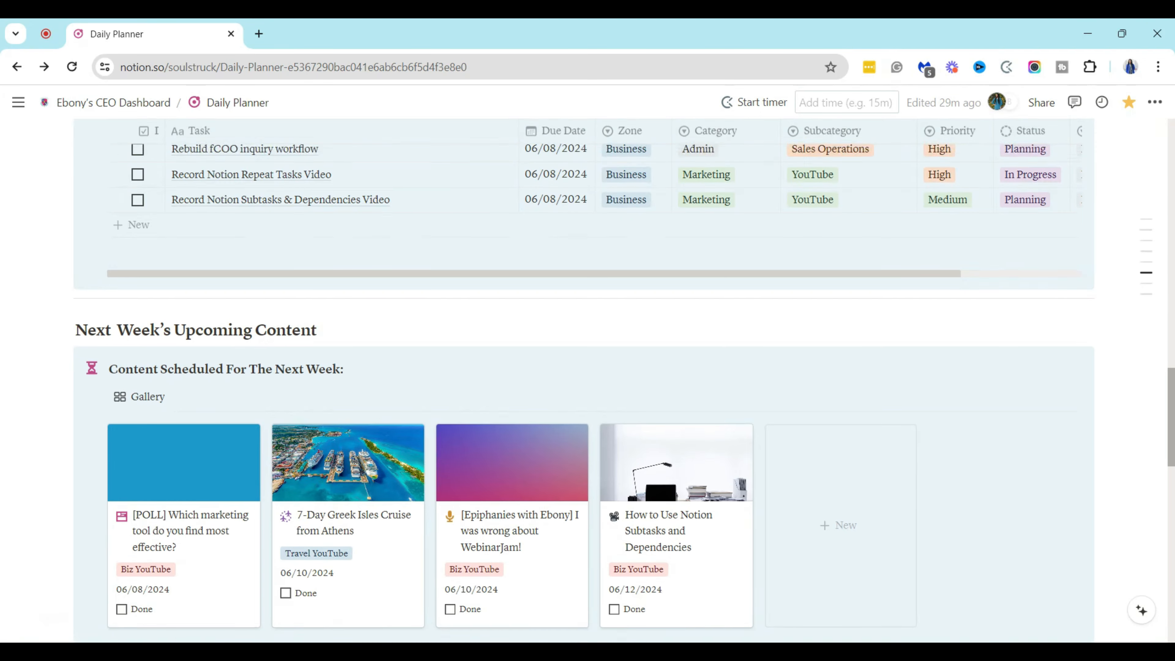
pyautogui.scroll(4, 584, 380)
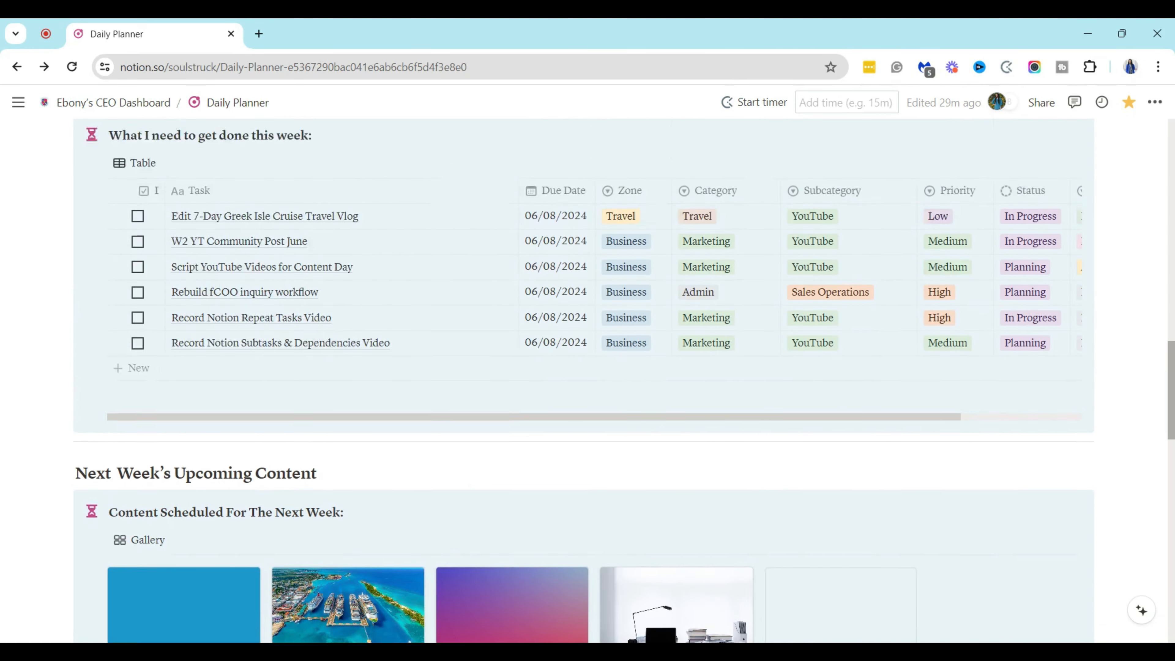
pyautogui.scroll(3, 584, 379)
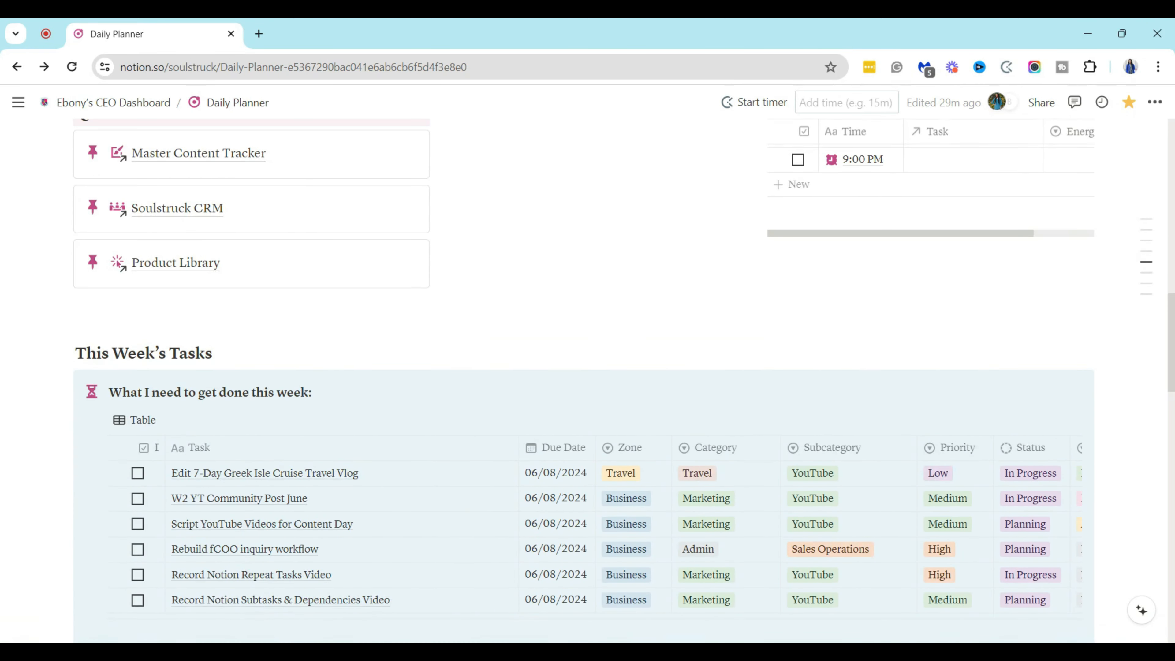
pyautogui.click(770, 251)
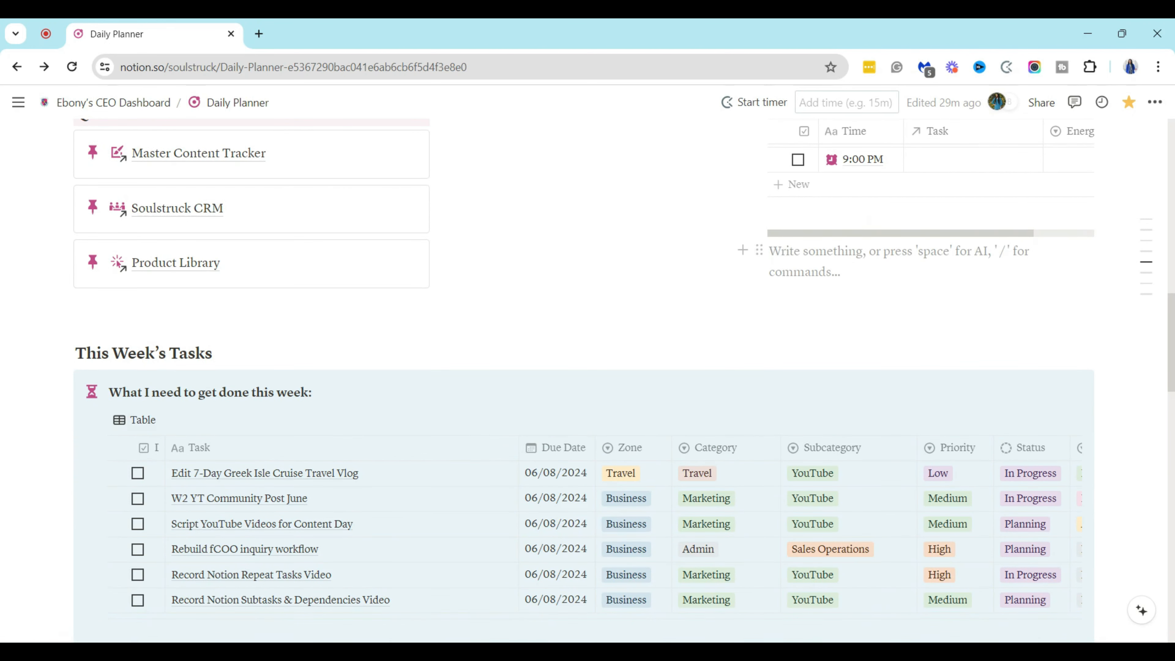
pyautogui.press('Return')
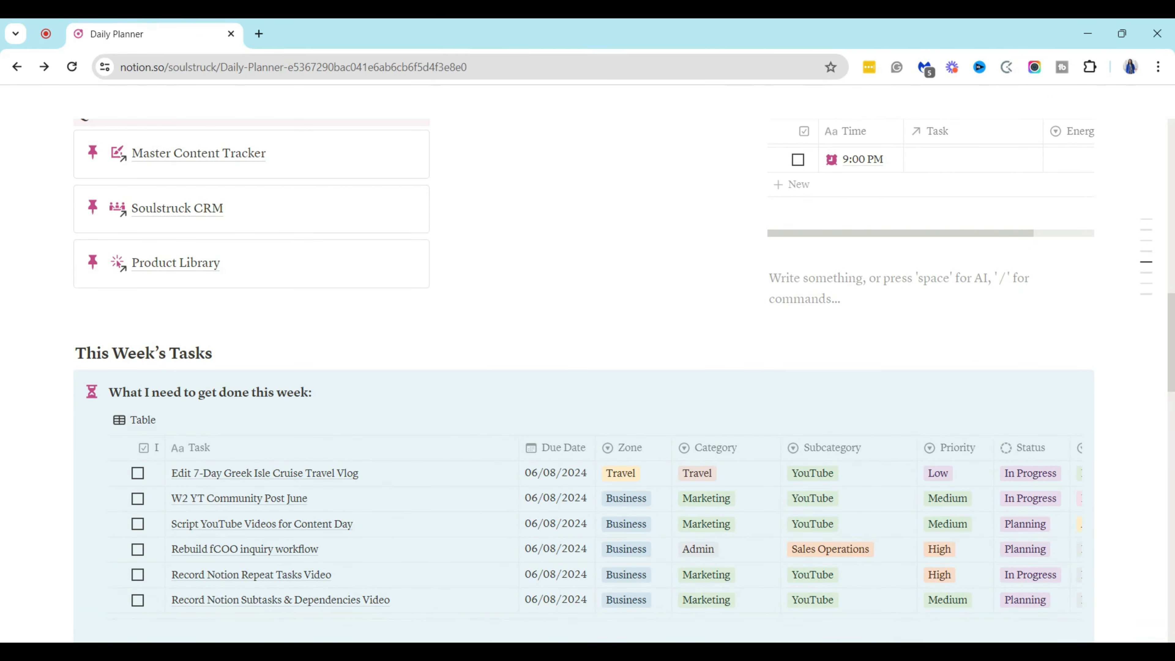
pyautogui.write('/b')
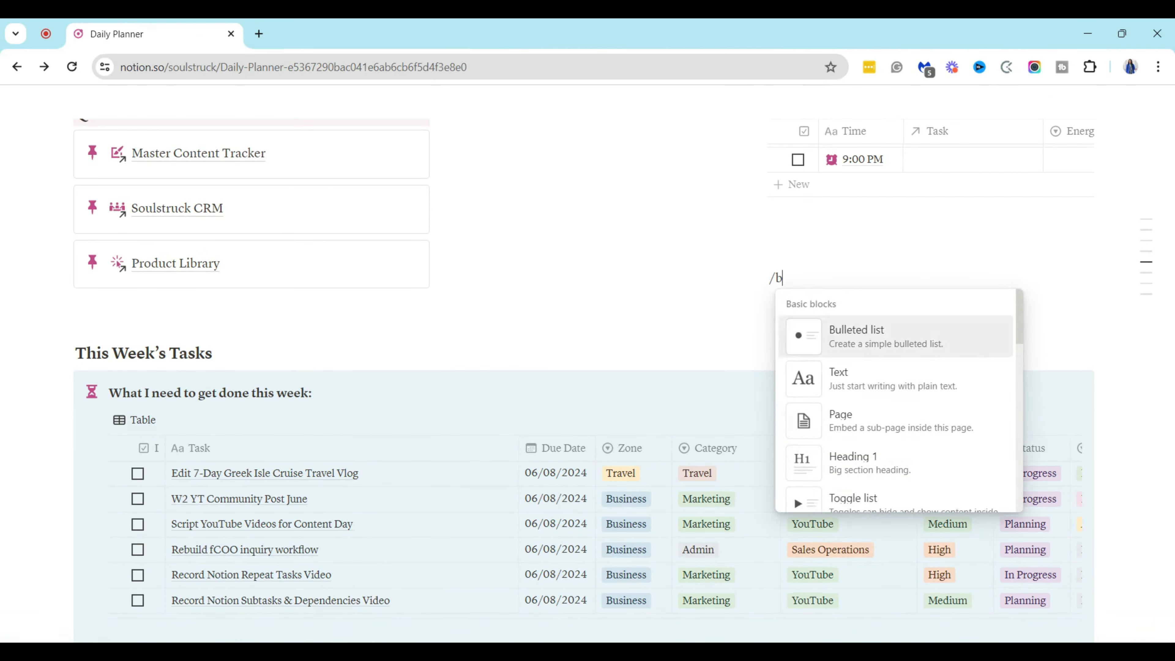
pyautogui.write('utton')
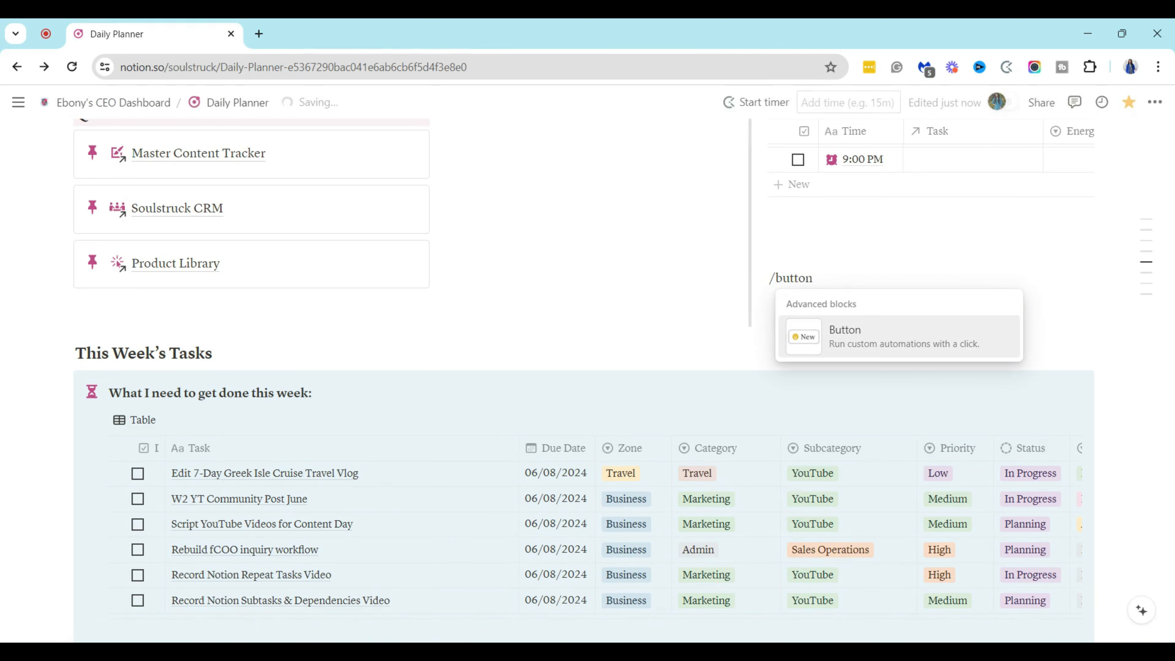
pyautogui.press('BackSpace')
pyautogui.press('BackSpace')
pyautogui.press('BackSpace')
pyautogui.press('BackSpace')
pyautogui.press('BackSpace')
pyautogui.press('BackSpace')
pyautogui.press('BackSpace')
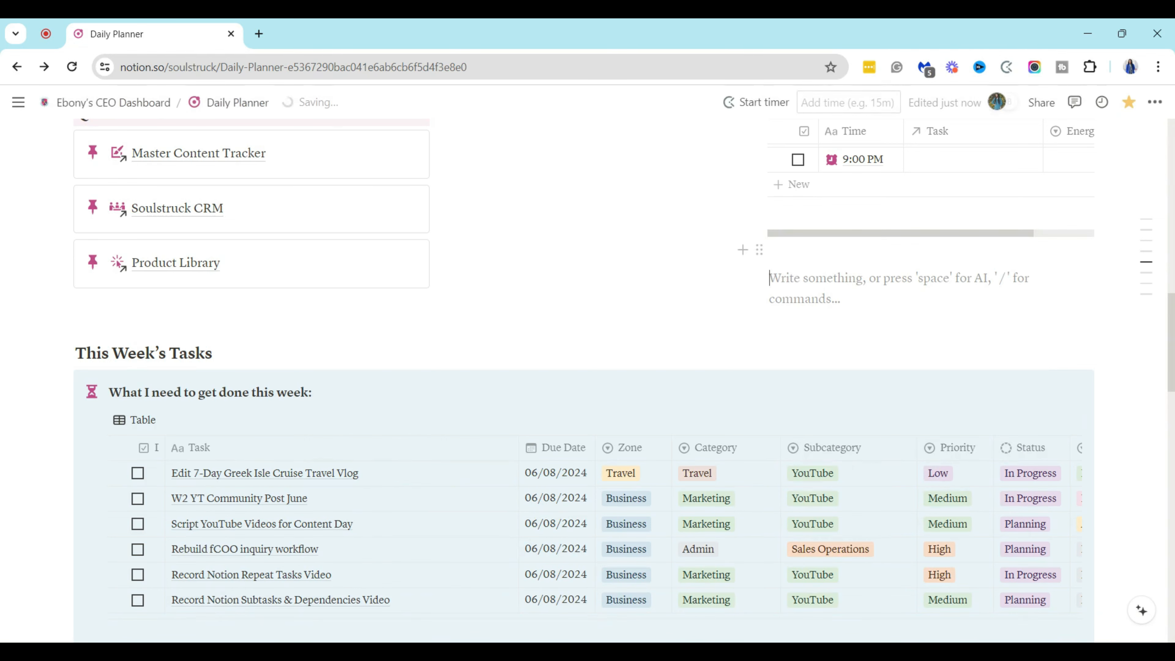
# Step: Insert a button block beneath the June 2024 calendar at the end of the Daily Planner and open its name for editing
pyautogui.scroll(-15, 584, 379)
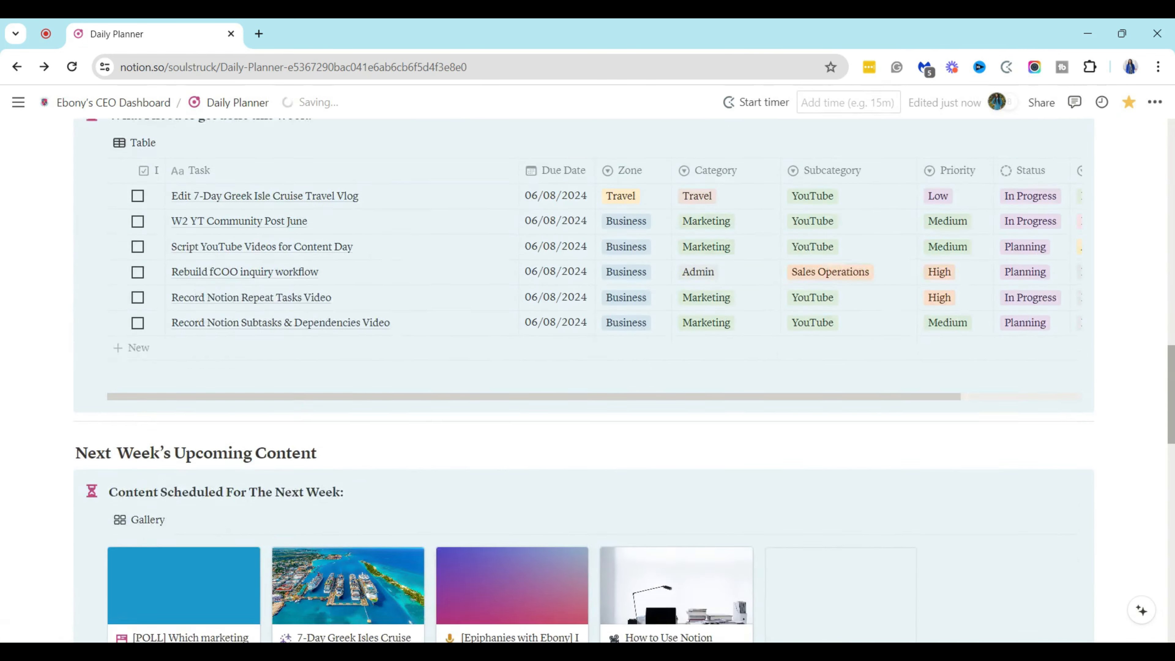
pyautogui.scroll(-10, 245, 493)
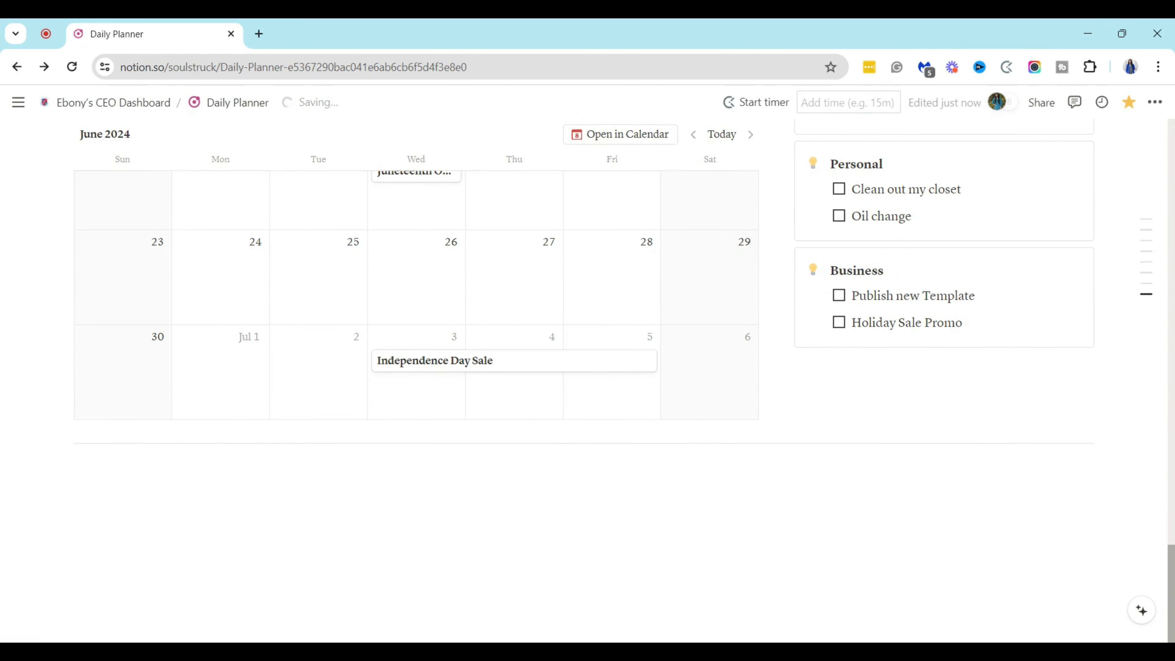
pyautogui.click(245, 493)
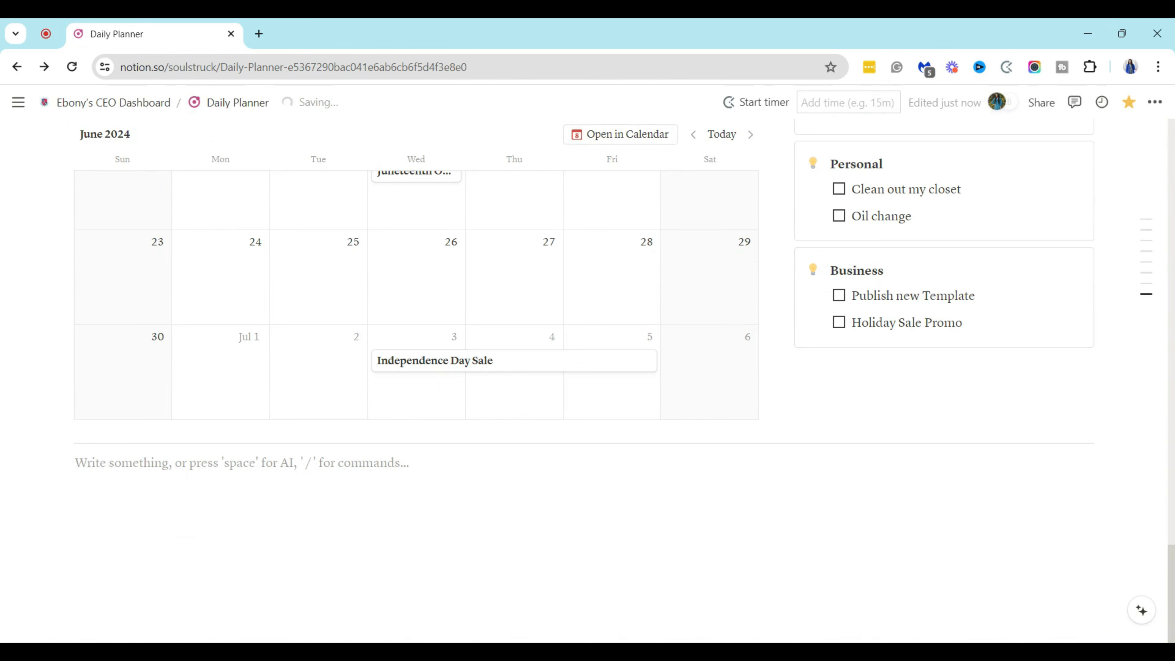
pyautogui.write('/bu')
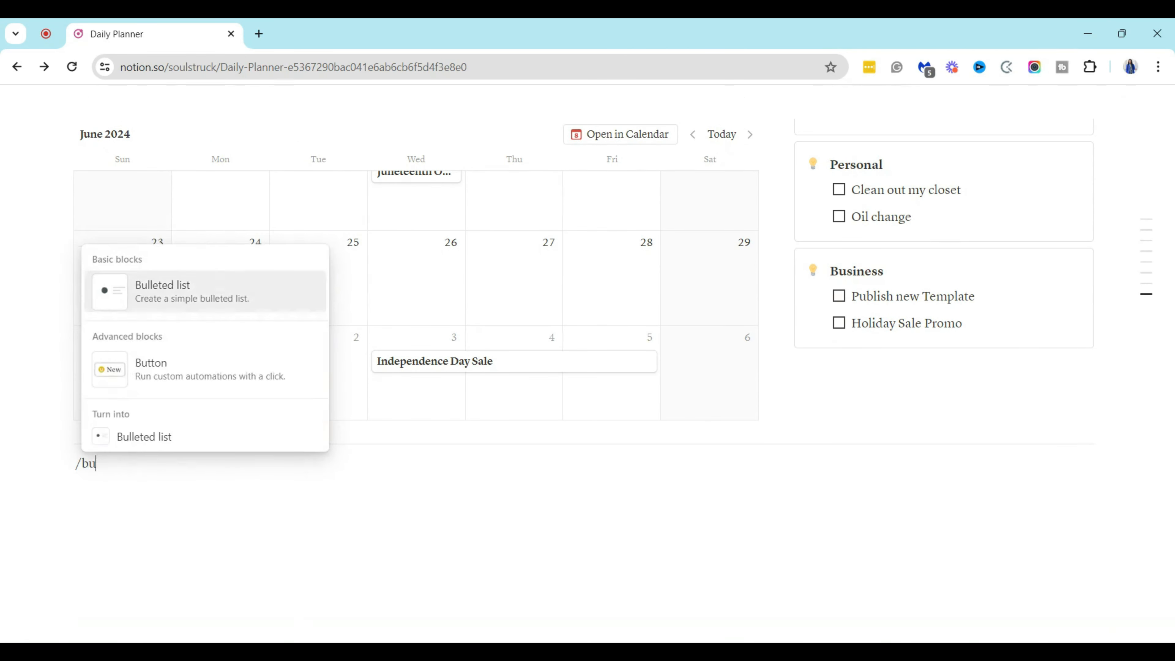
pyautogui.write('tton')
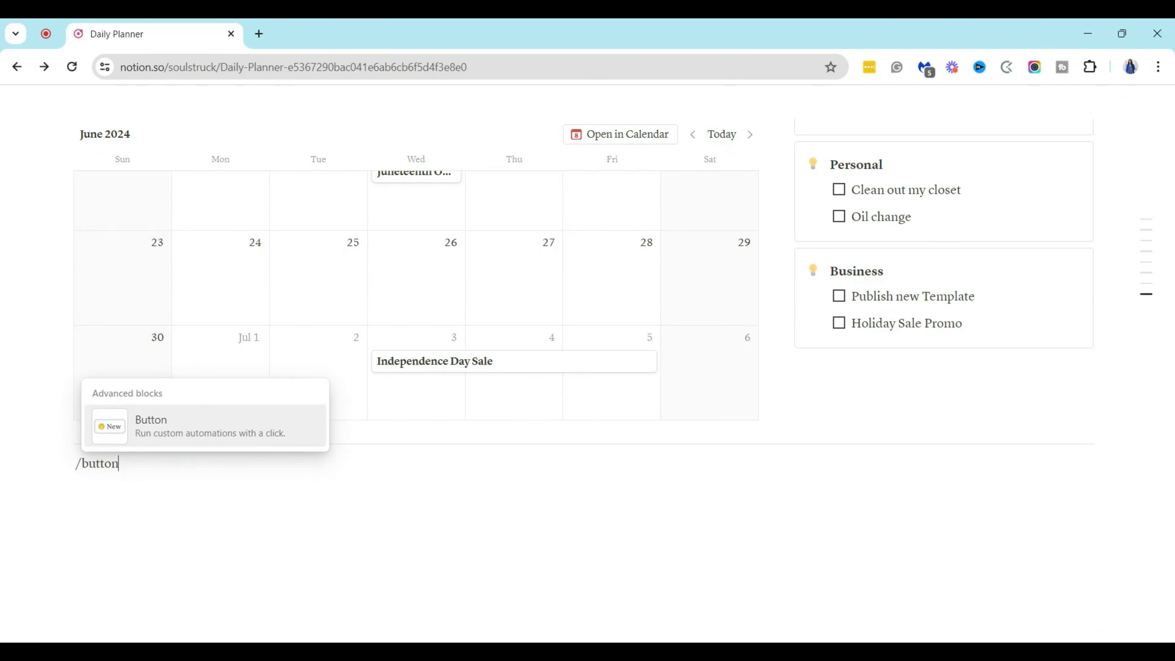
pyautogui.moveTo(151, 435)
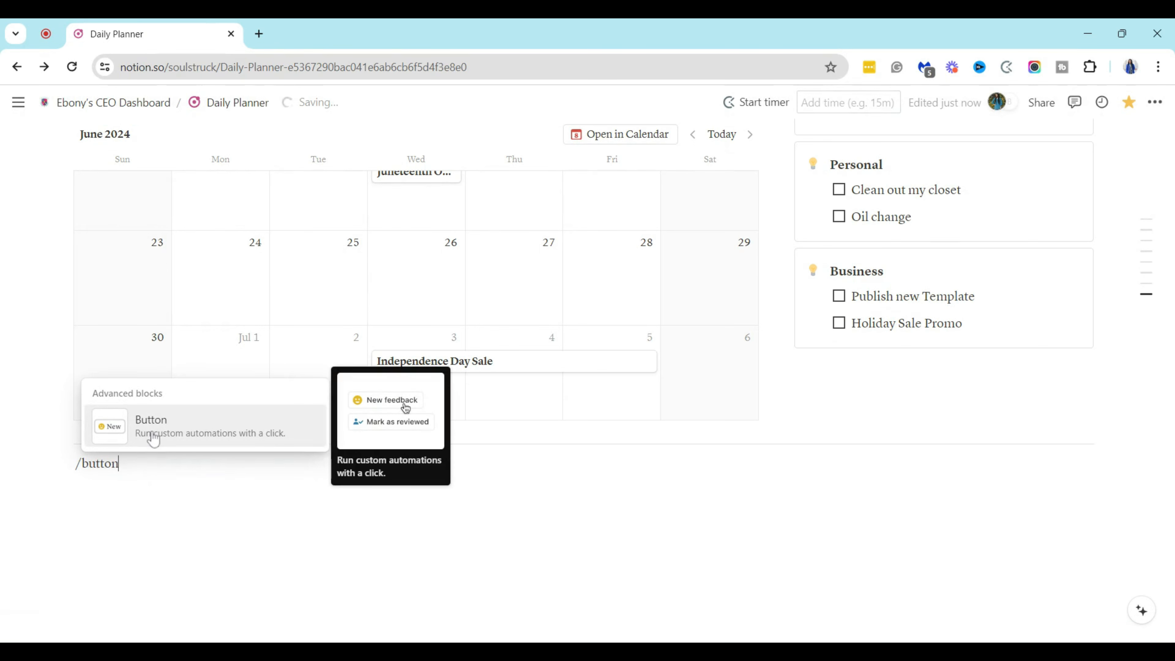
pyautogui.click(153, 438)
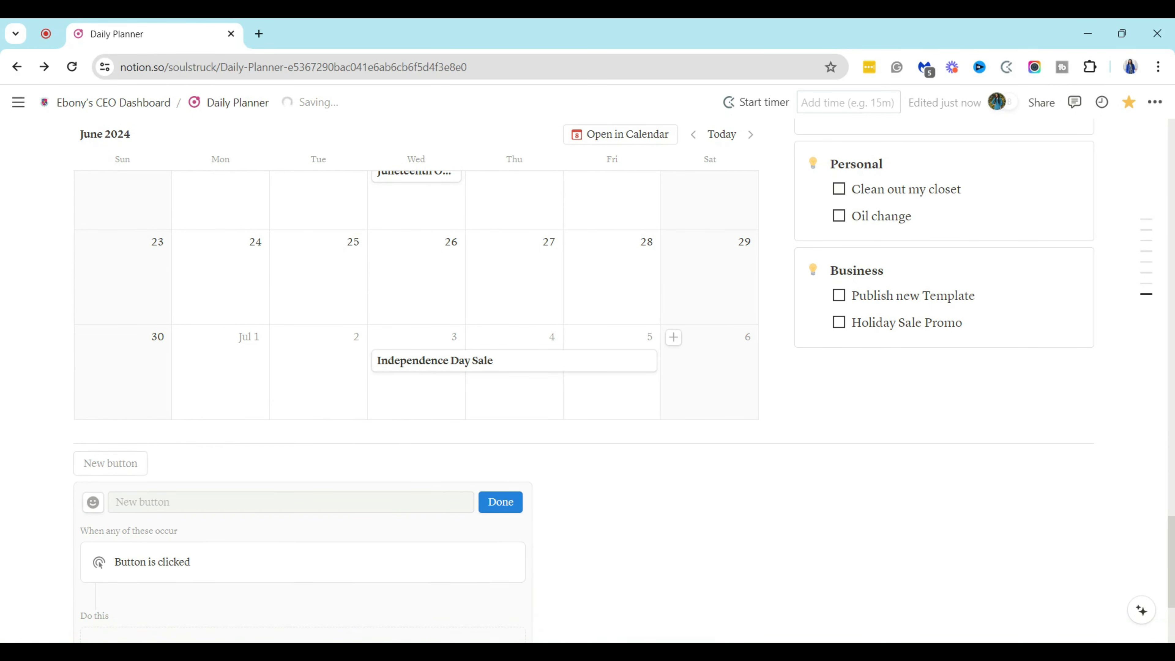
pyautogui.scroll(-3, 694, 366)
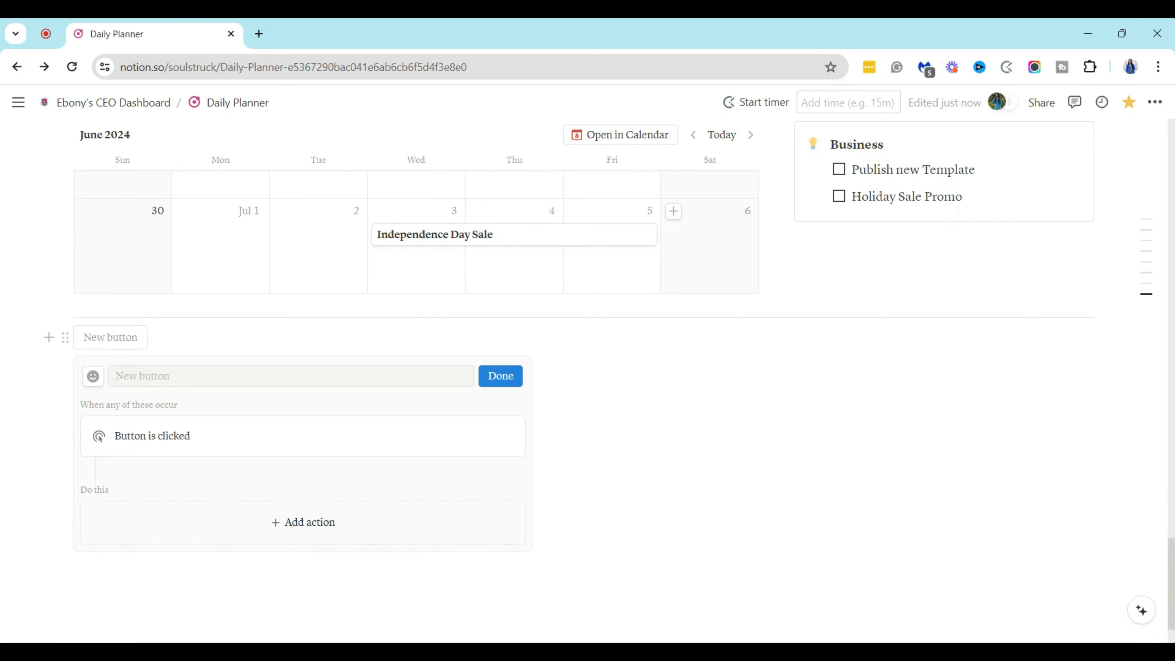
pyautogui.click(278, 378)
pyautogui.scroll(10, 583, 342)
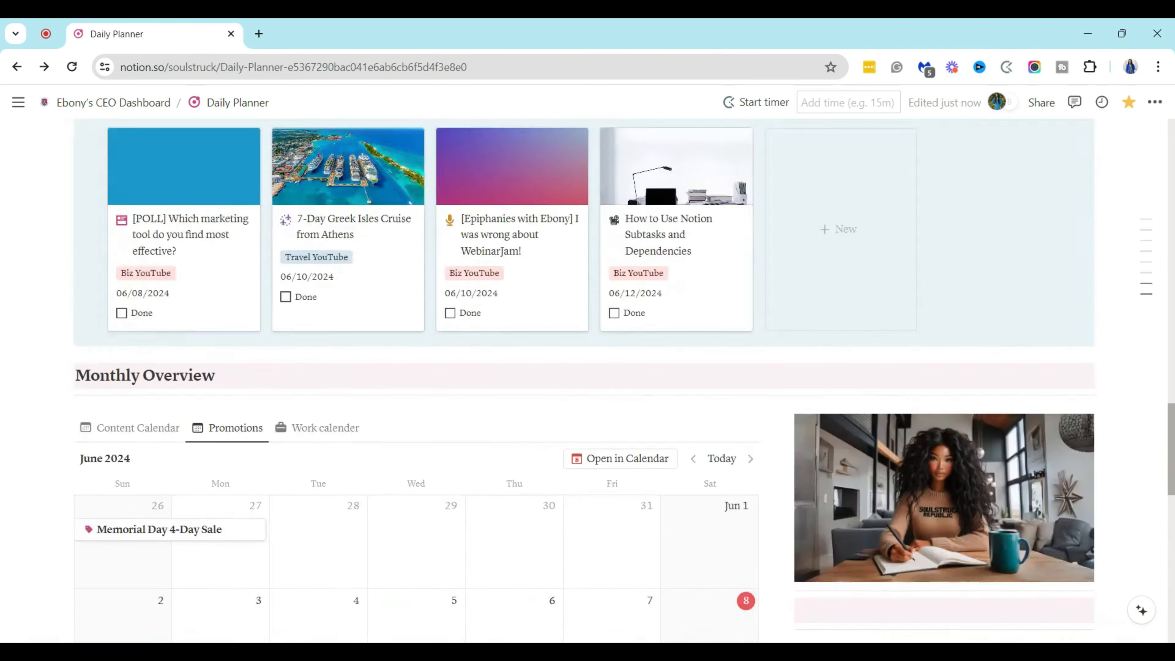
pyautogui.scroll(8, 583, 380)
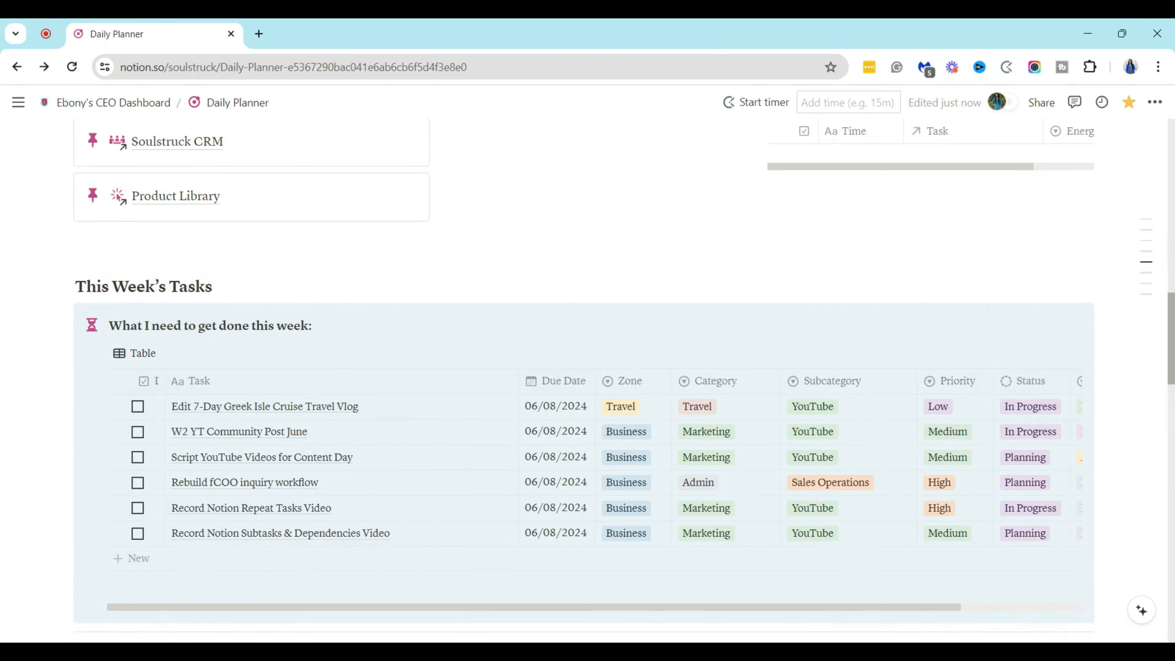
pyautogui.scroll(-15, 587, 380)
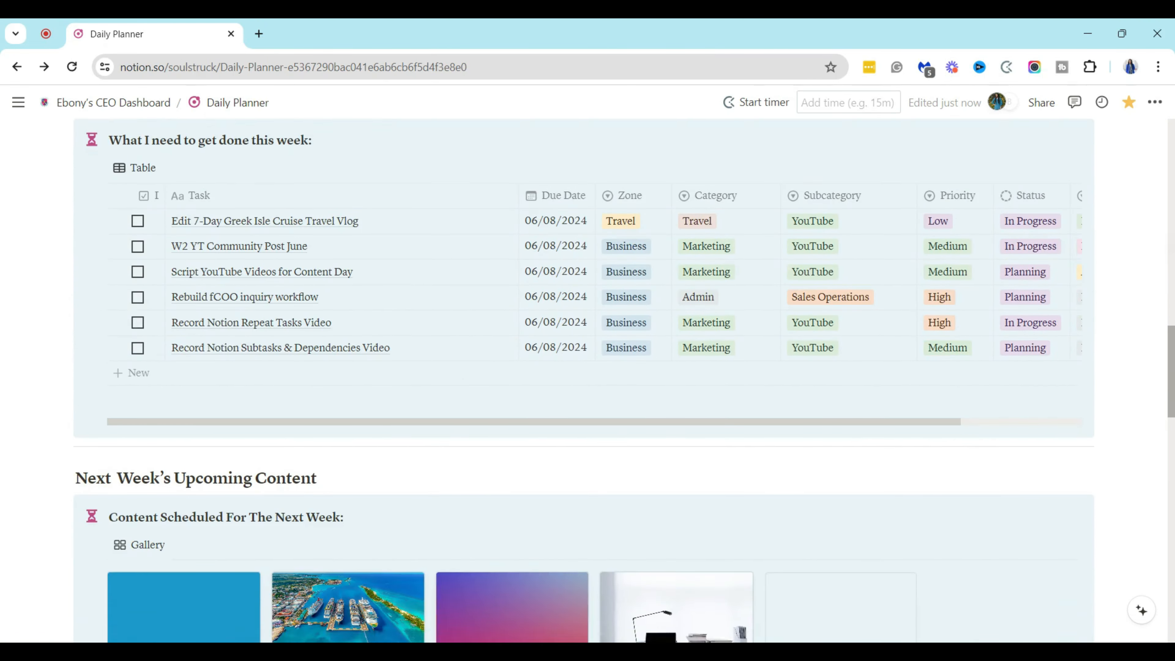
pyautogui.scroll(-15, 588, 371)
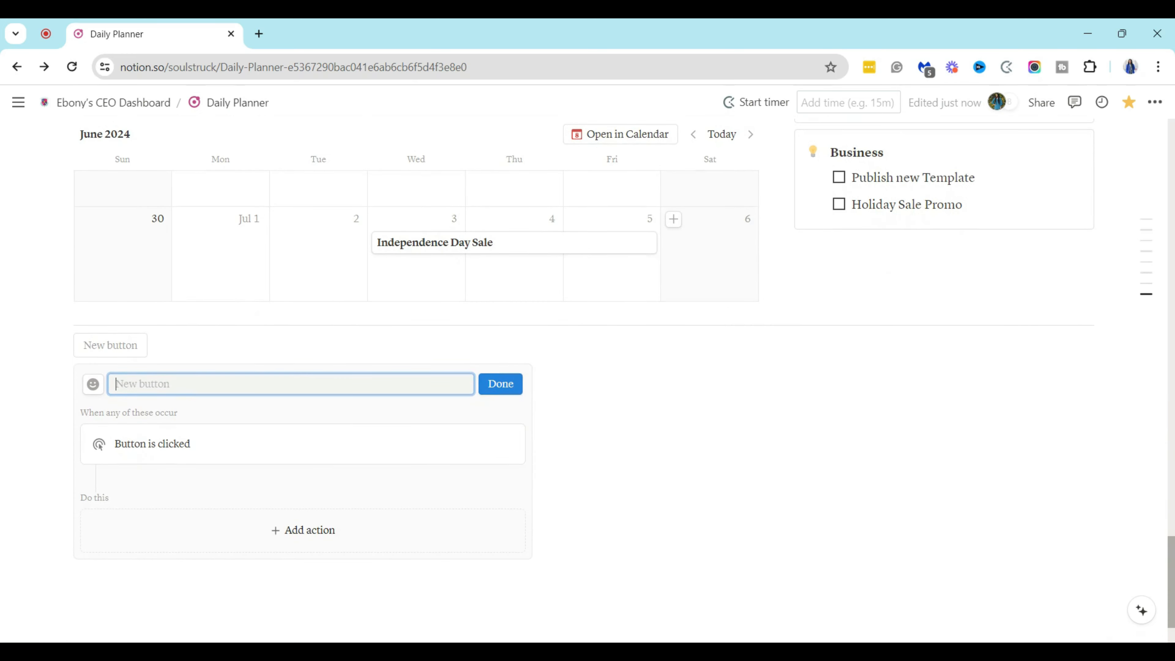
pyautogui.write('Mas')
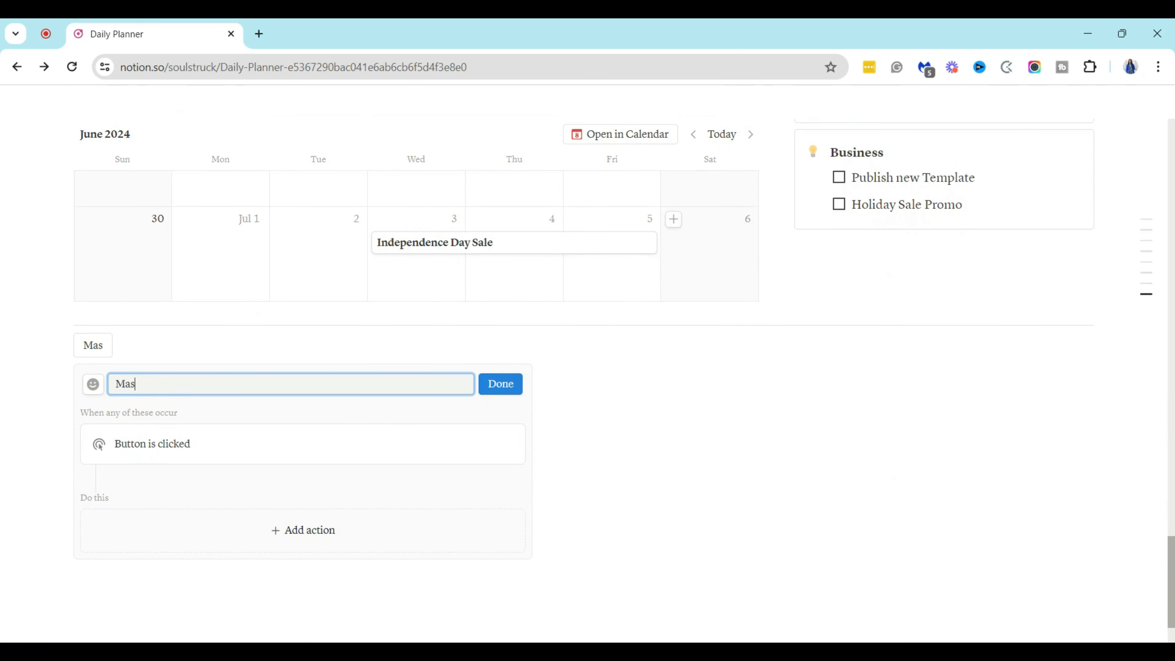
pyautogui.write('ter')
pyautogui.press('BackSpace')
pyautogui.press('BackSpace')
pyautogui.press('BackSpace')
pyautogui.press('BackSpace')
pyautogui.press('BackSpace')
pyautogui.press('BackSpace')
# Step: Name the new button Recurring Daily Routine and save it
pyautogui.write('Recurring YouTube')
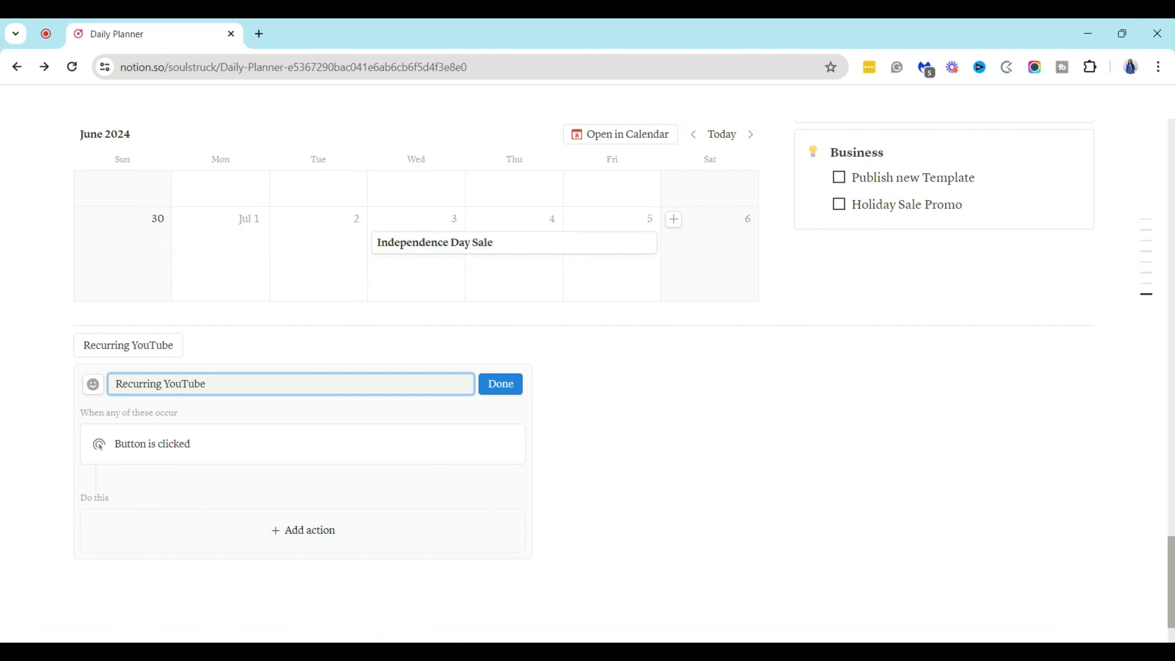
pyautogui.press('BackSpace')
pyautogui.press('BackSpace')
pyautogui.press('BackSpace')
pyautogui.press('BackSpace')
pyautogui.press('BackSpace')
pyautogui.press('BackSpace')
pyautogui.press('BackSpace')
pyautogui.press('BackSpace')
pyautogui.write('Daily Routine')
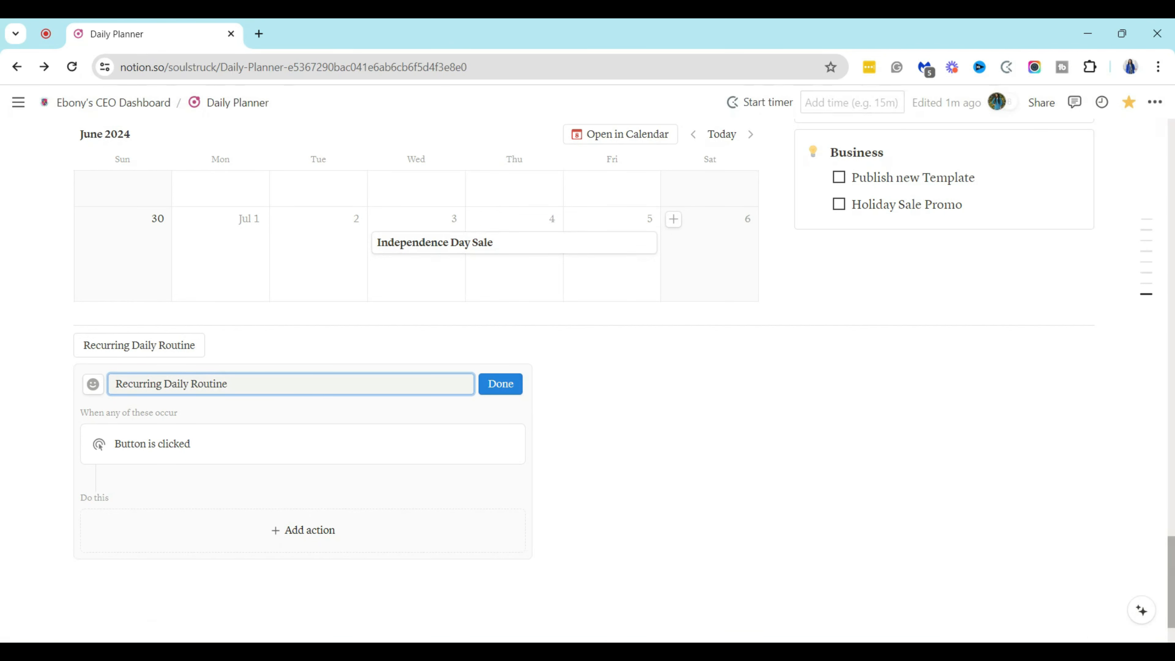
pyautogui.scroll(-2, 584, 341)
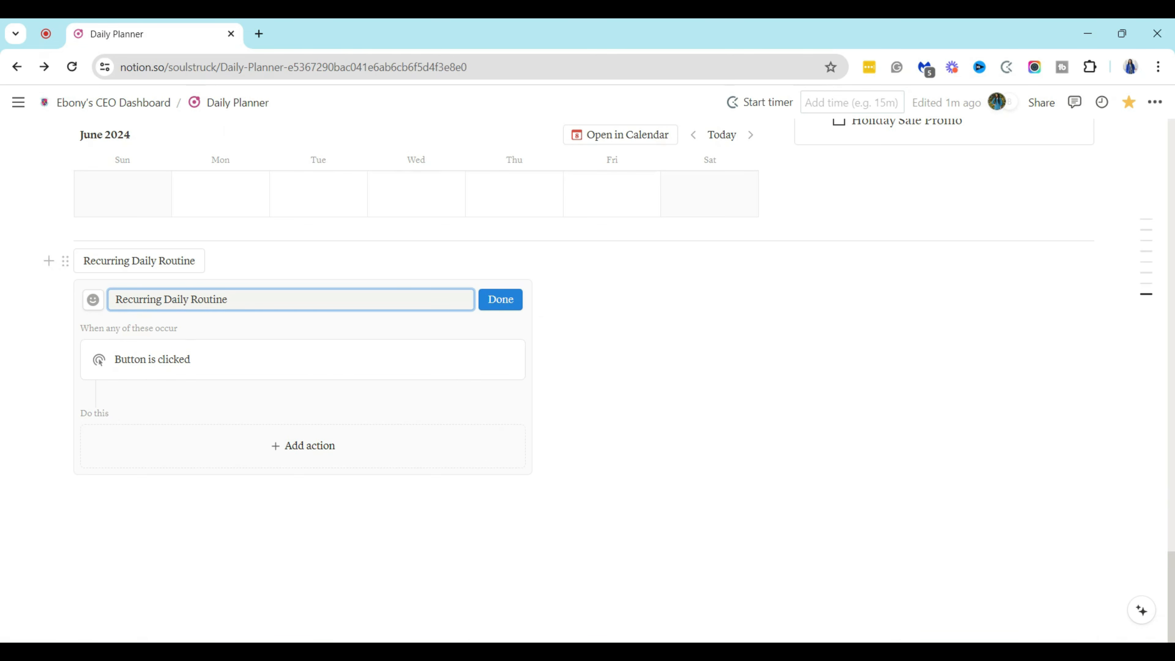
pyautogui.click(518, 305)
# Step: Reopen the Recurring Daily Routine button's settings and give it an action that adds a page to the CEO Dashboard's Master Task List
pyautogui.click(190, 463)
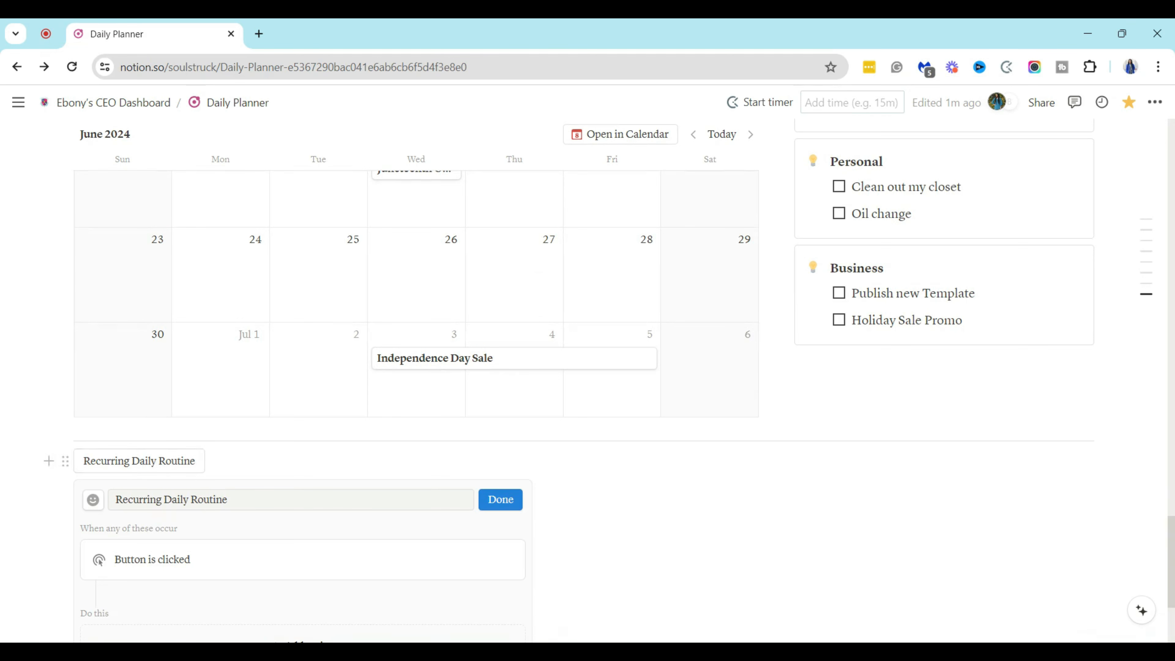
pyautogui.scroll(-5, 602, 324)
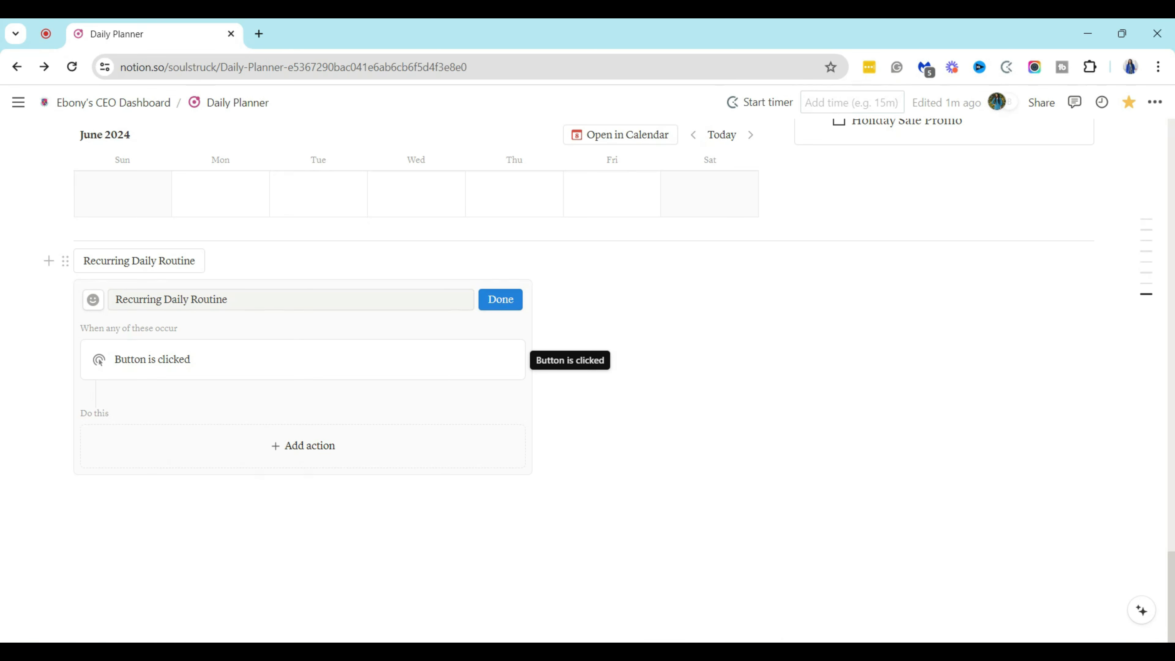
pyautogui.click(301, 455)
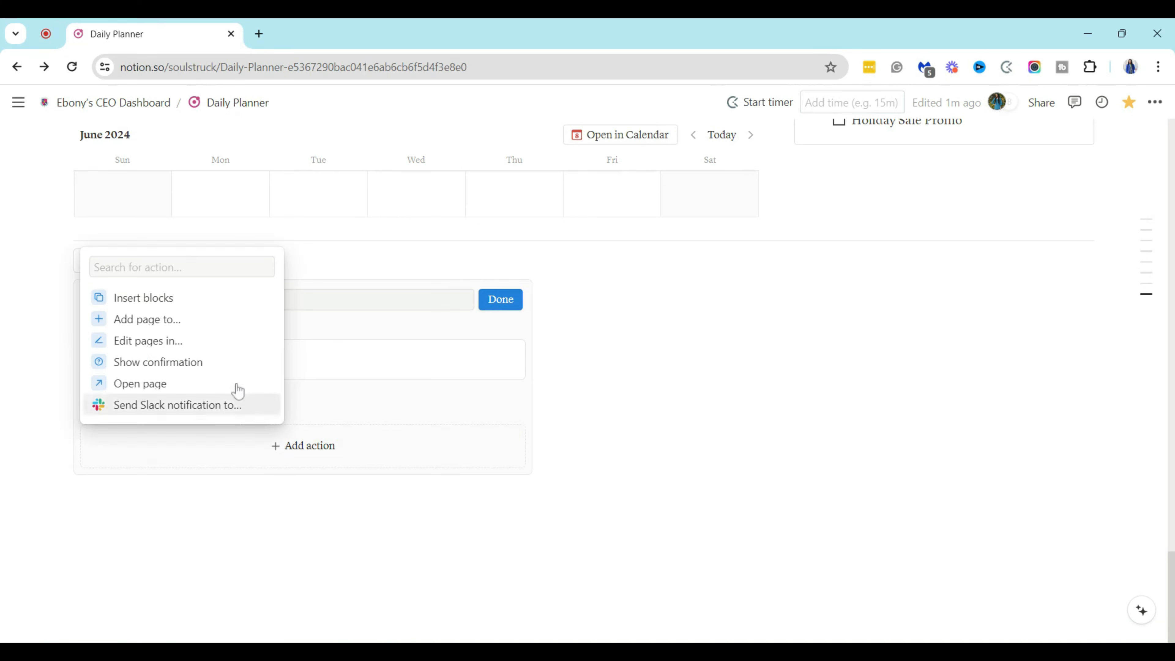
pyautogui.click(141, 319)
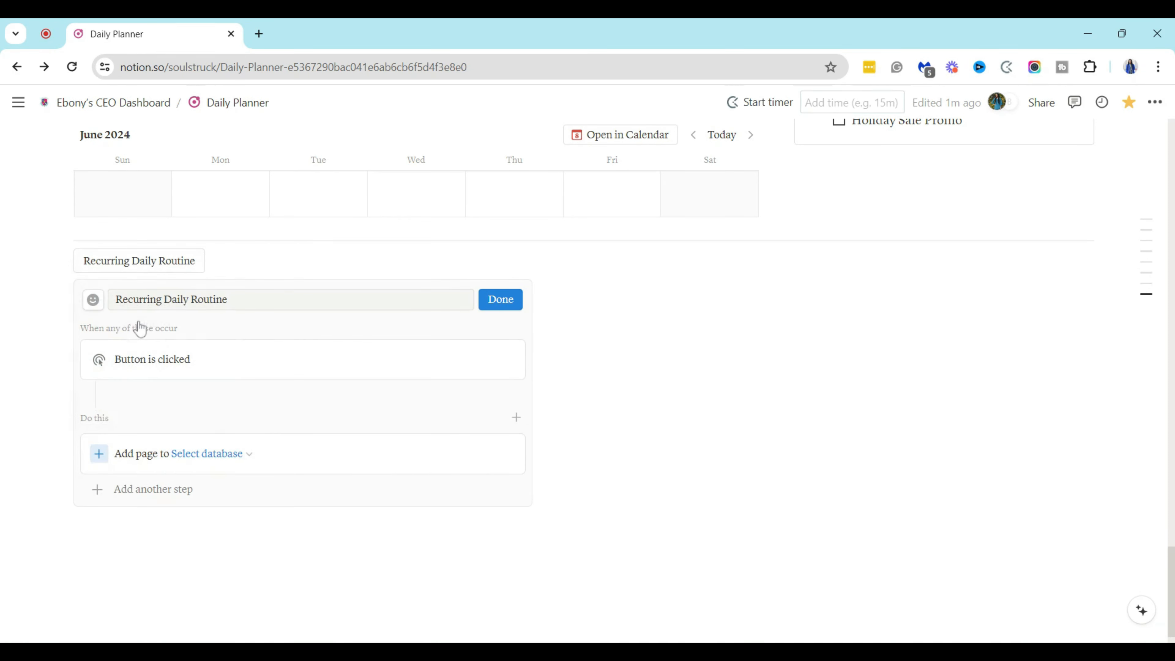
pyautogui.click(225, 456)
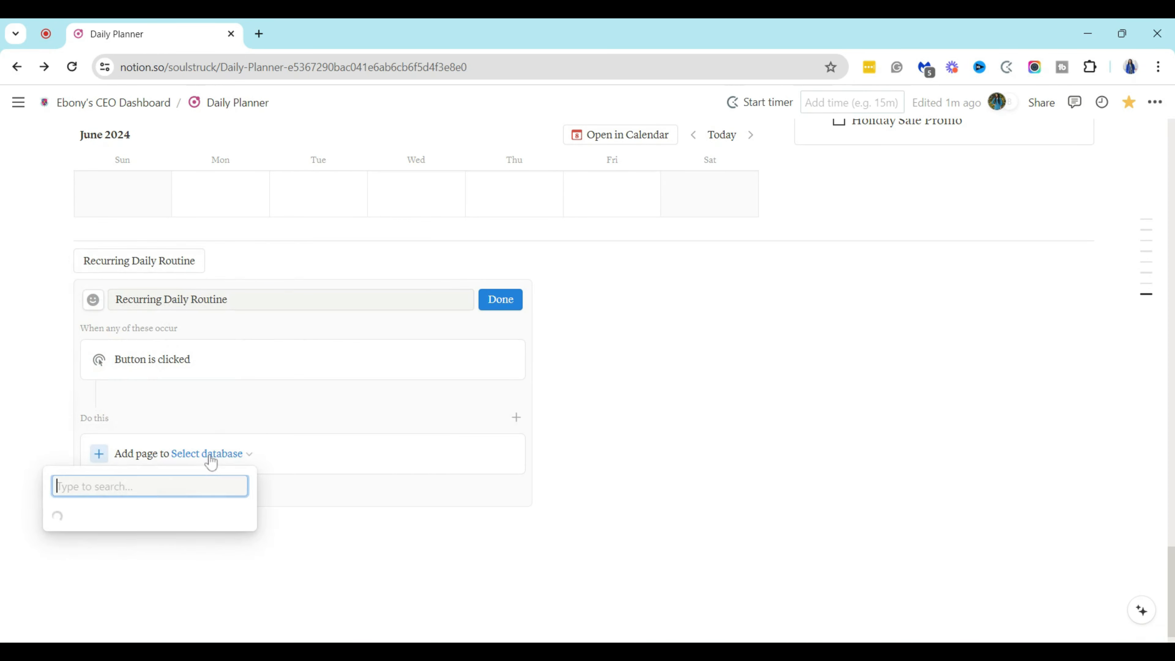
pyautogui.write('Mas')
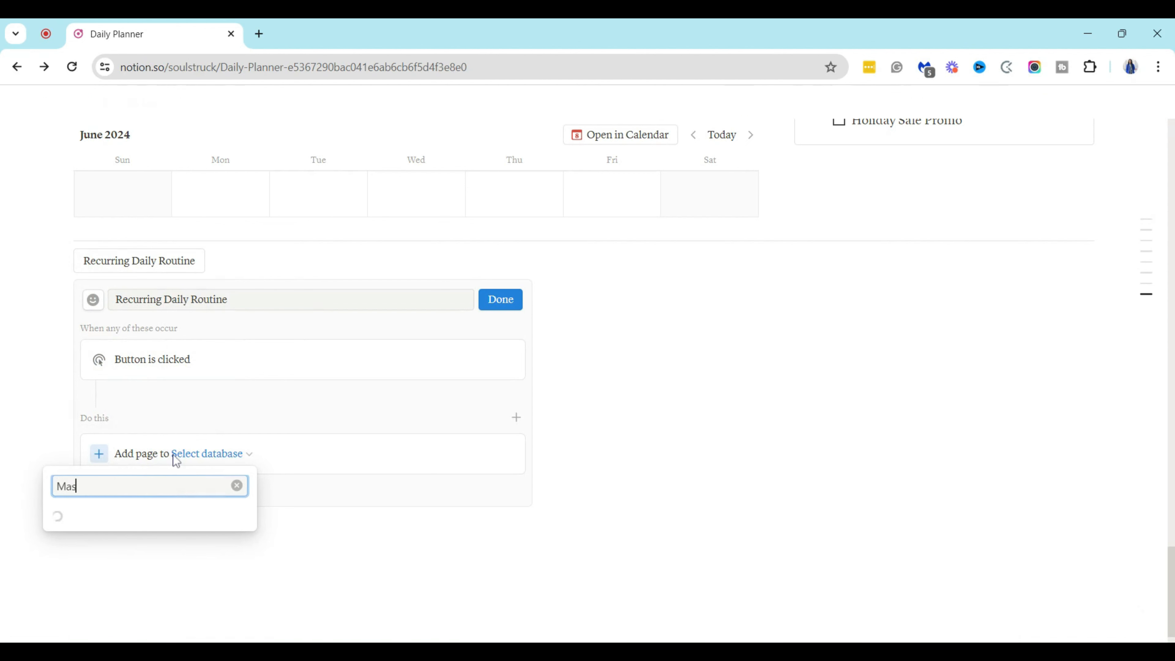
pyautogui.write('ter Task List')
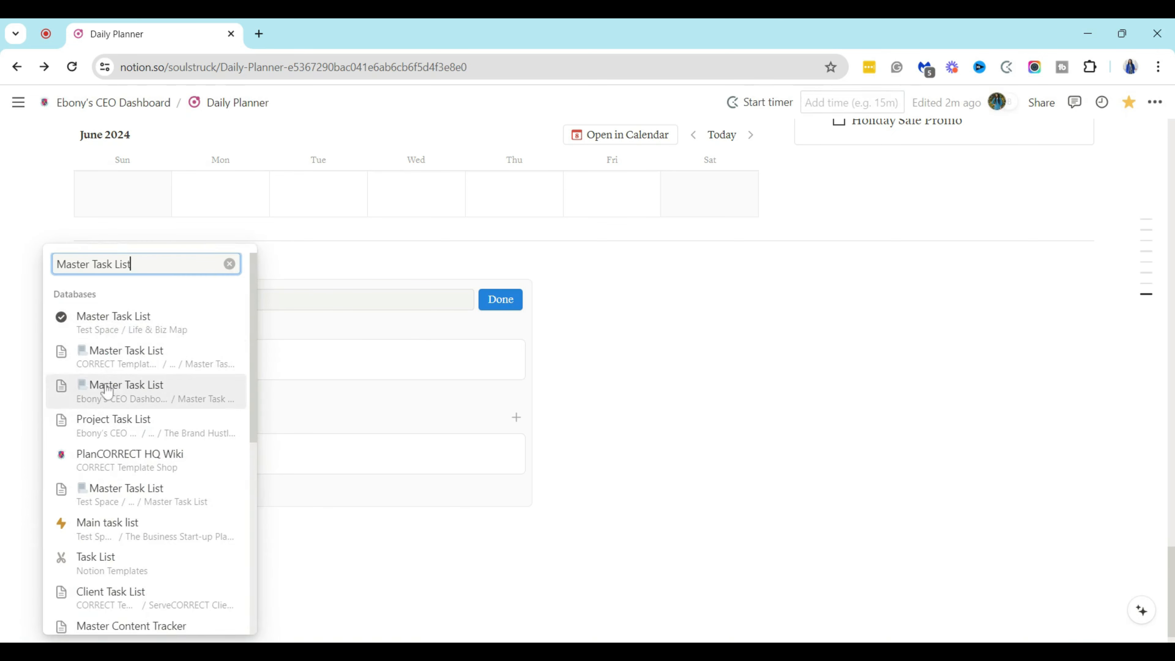
pyautogui.click(107, 399)
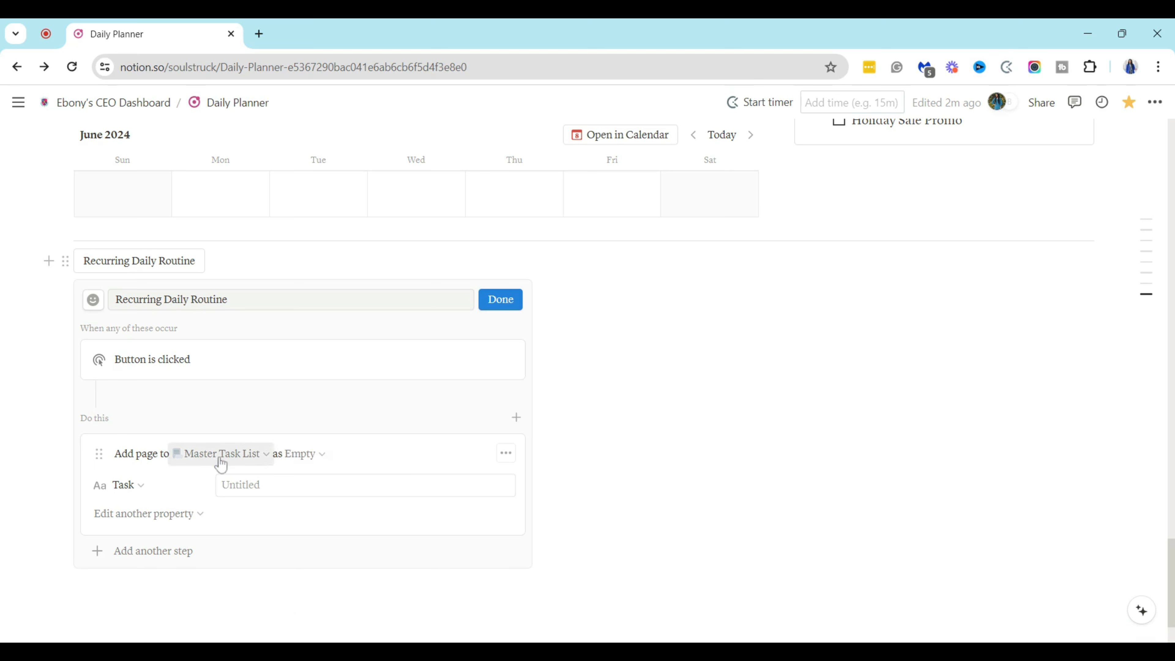
# Step: Set the task name of the page that the button adds to "Morning Mediation"
pyautogui.click(314, 459)
pyautogui.click(167, 525)
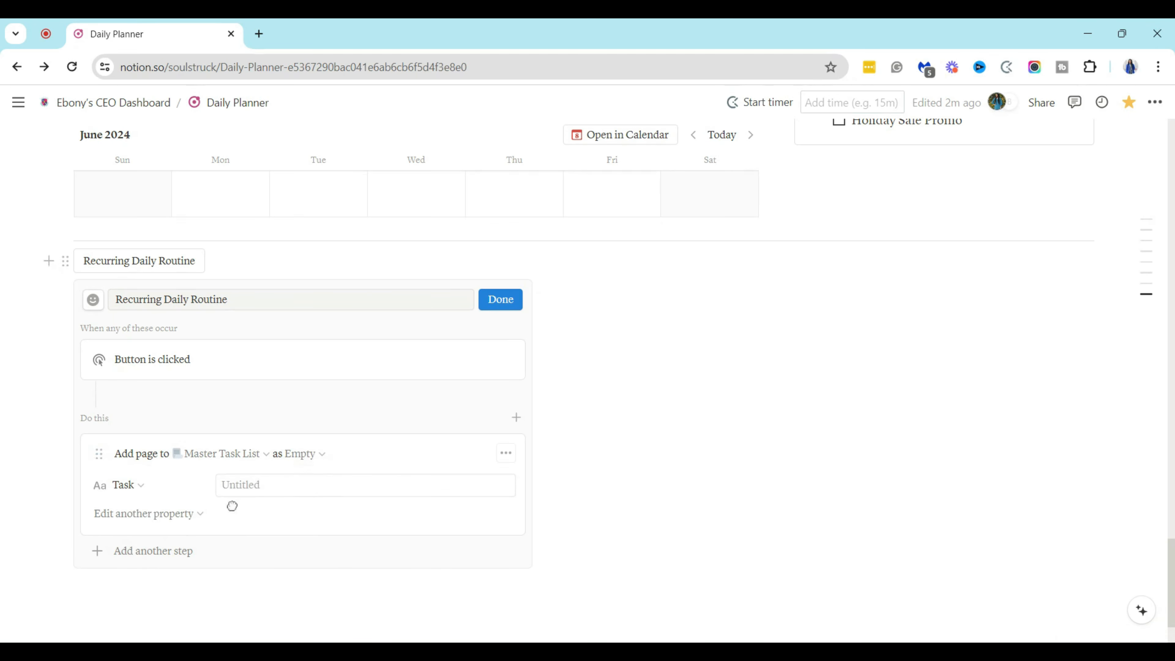
pyautogui.click(231, 486)
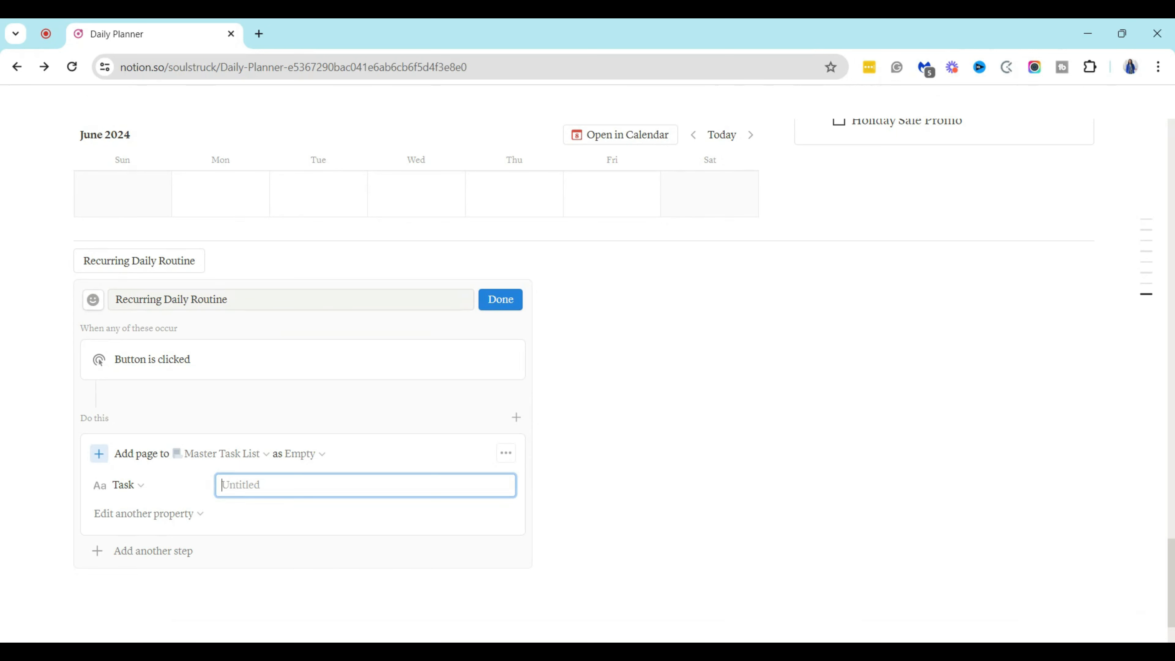
pyautogui.write('Morning Mediation')
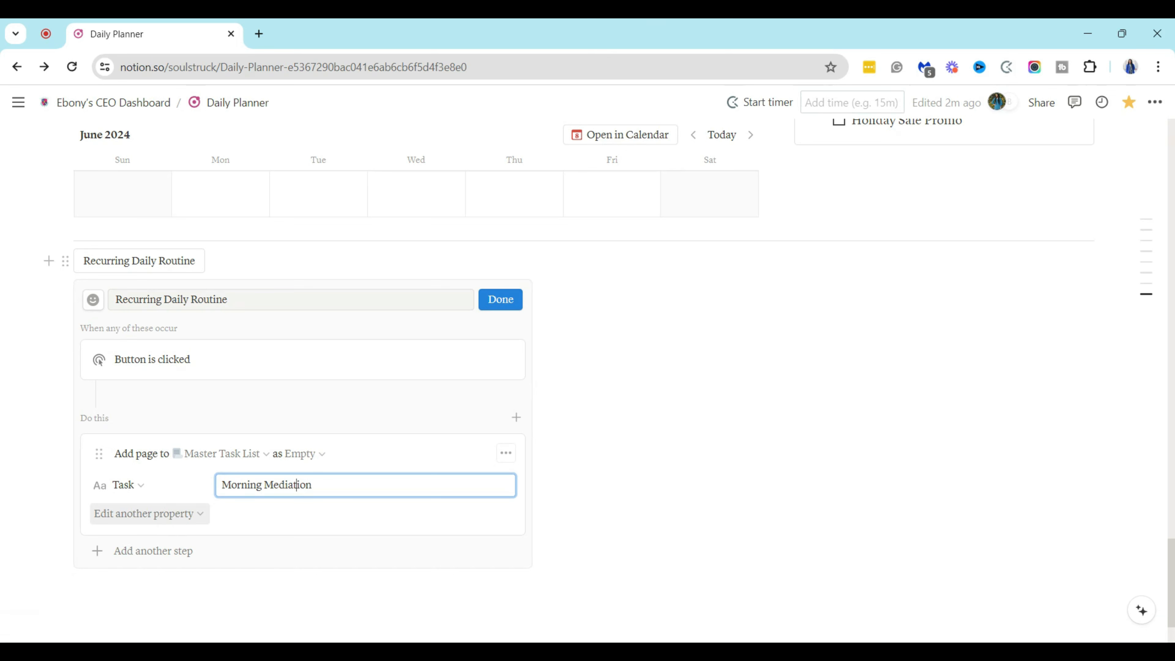
# Step: Add the Zone property to the Morning Mediation page action and set it to Business
pyautogui.click(173, 515)
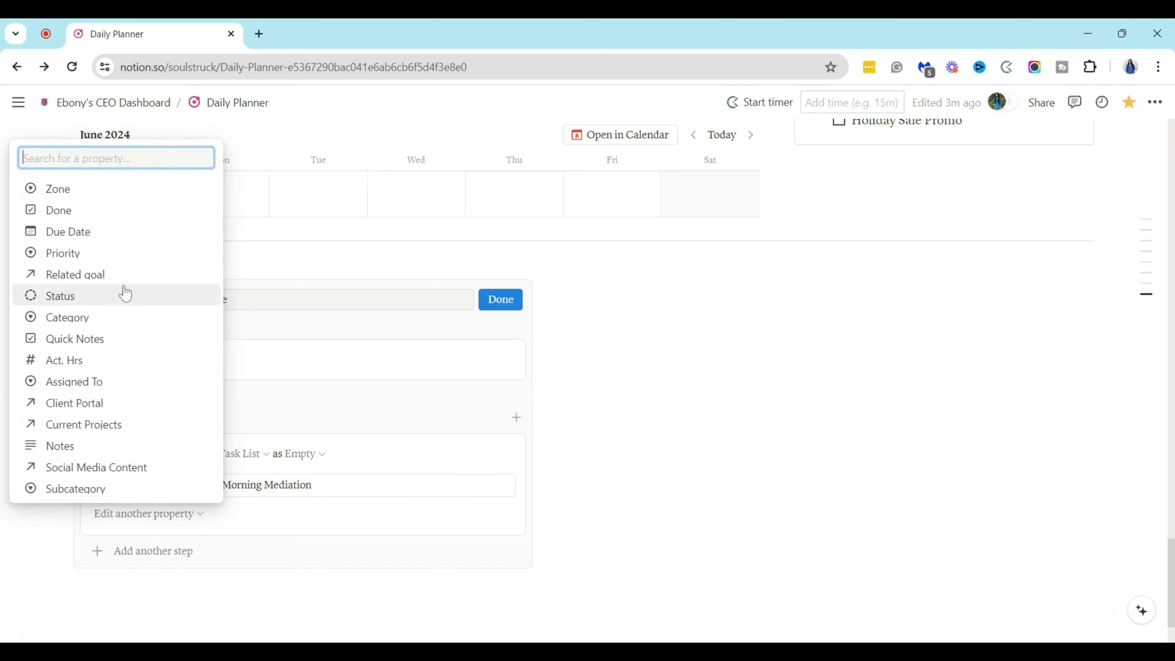
pyautogui.click(84, 190)
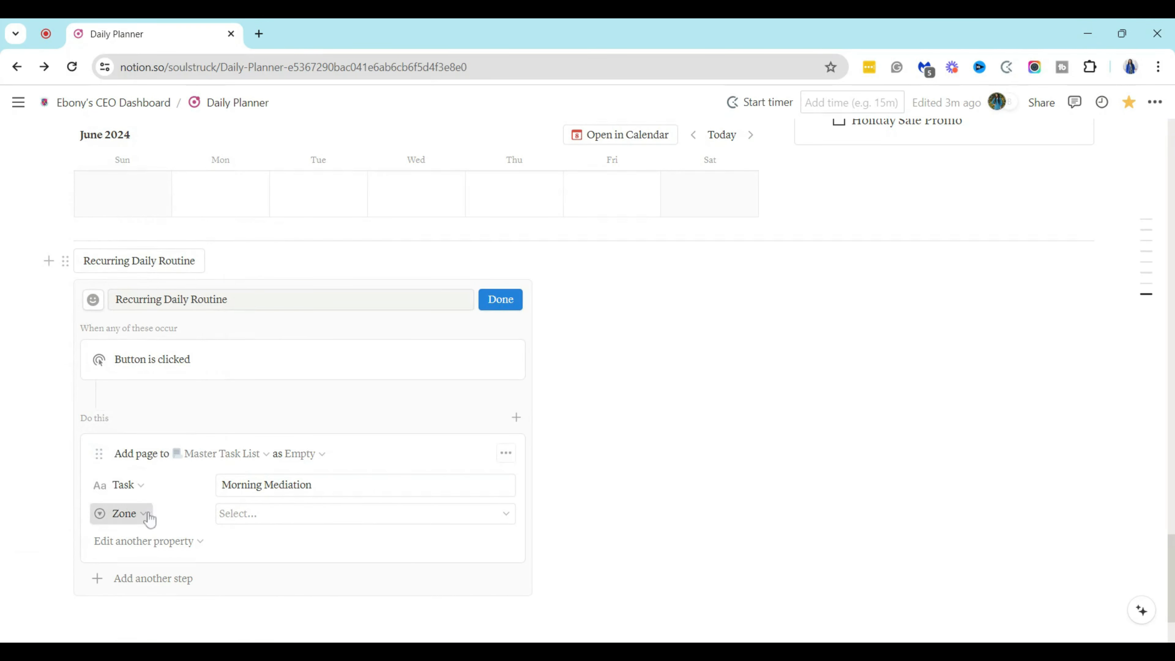
pyautogui.click(139, 514)
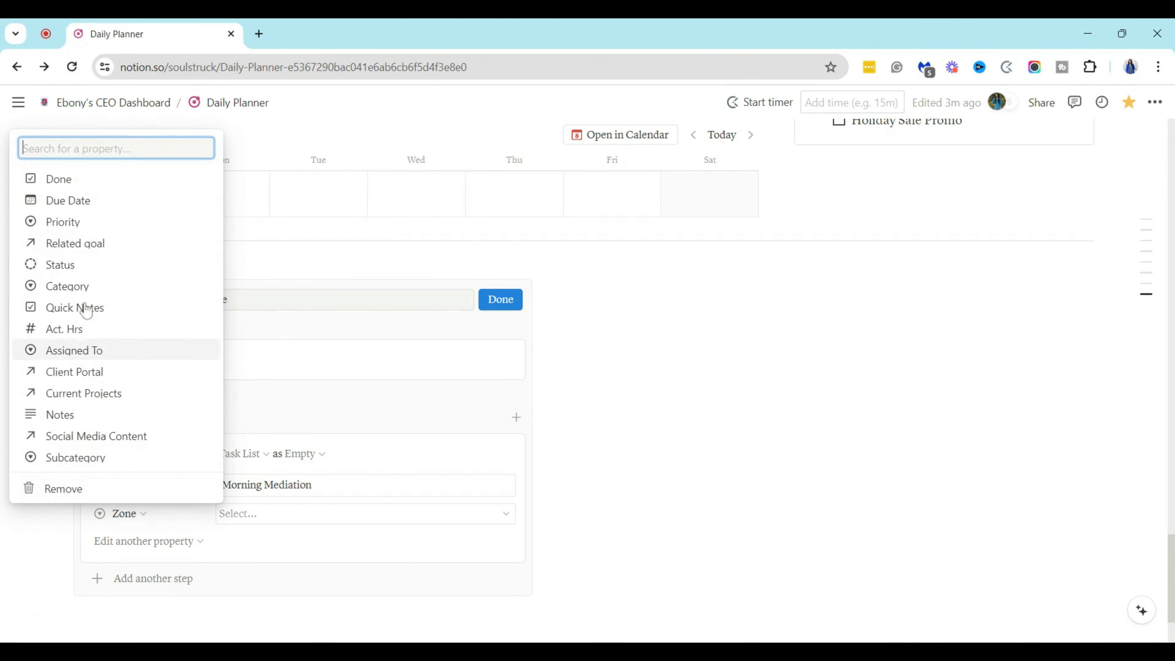
pyautogui.click(258, 518)
pyautogui.click(257, 518)
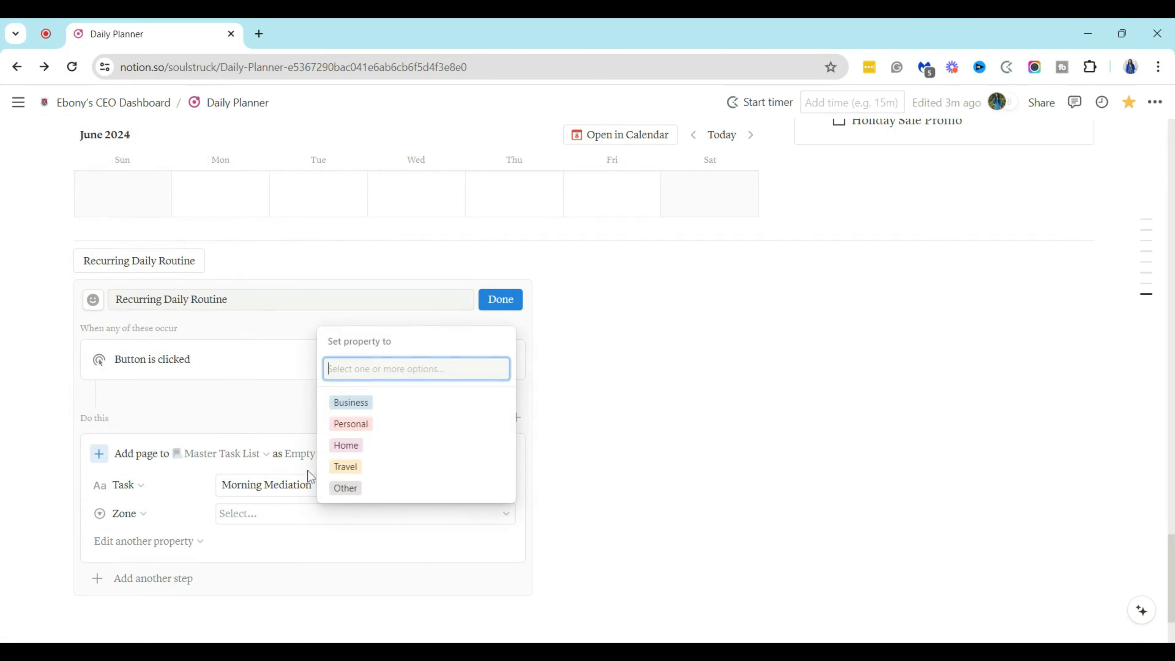
pyautogui.click(363, 411)
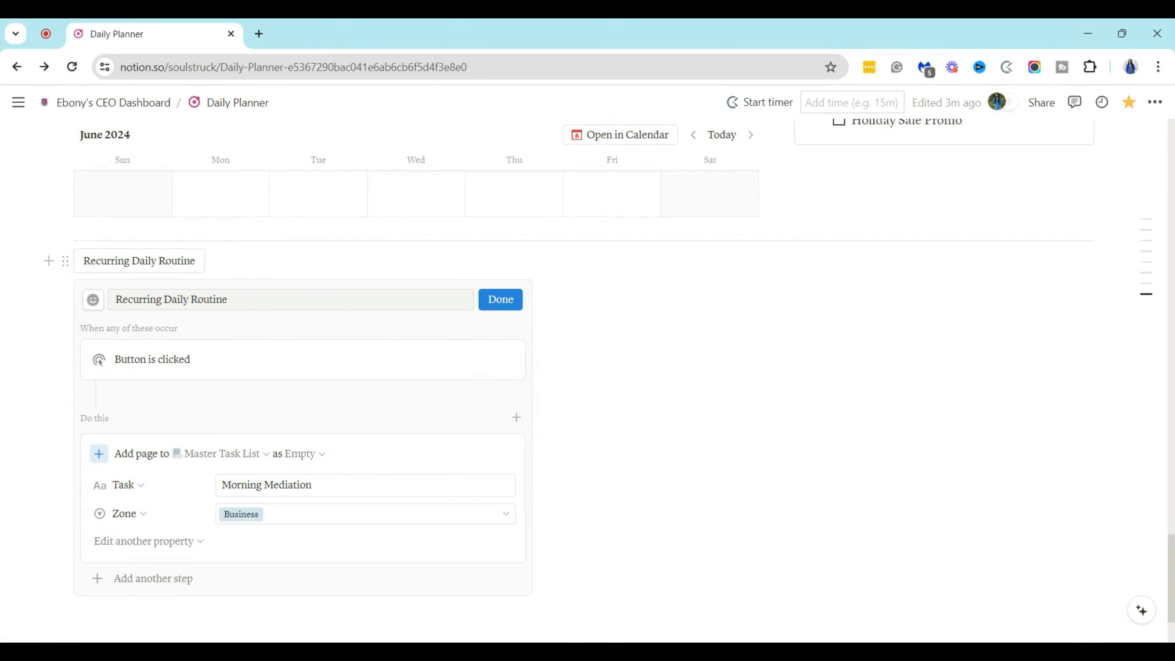
# Step: Set the Morning Mediation page's Status to Not Started and its Assigned To property to the dashboard owner
pyautogui.click(125, 543)
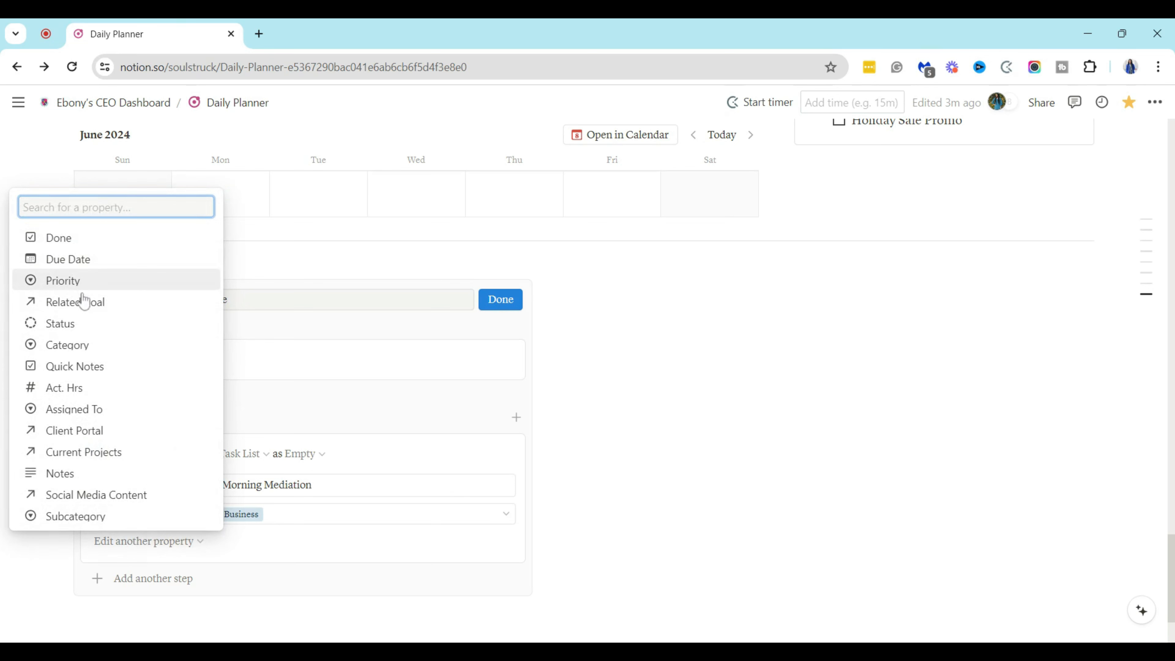
pyautogui.click(85, 326)
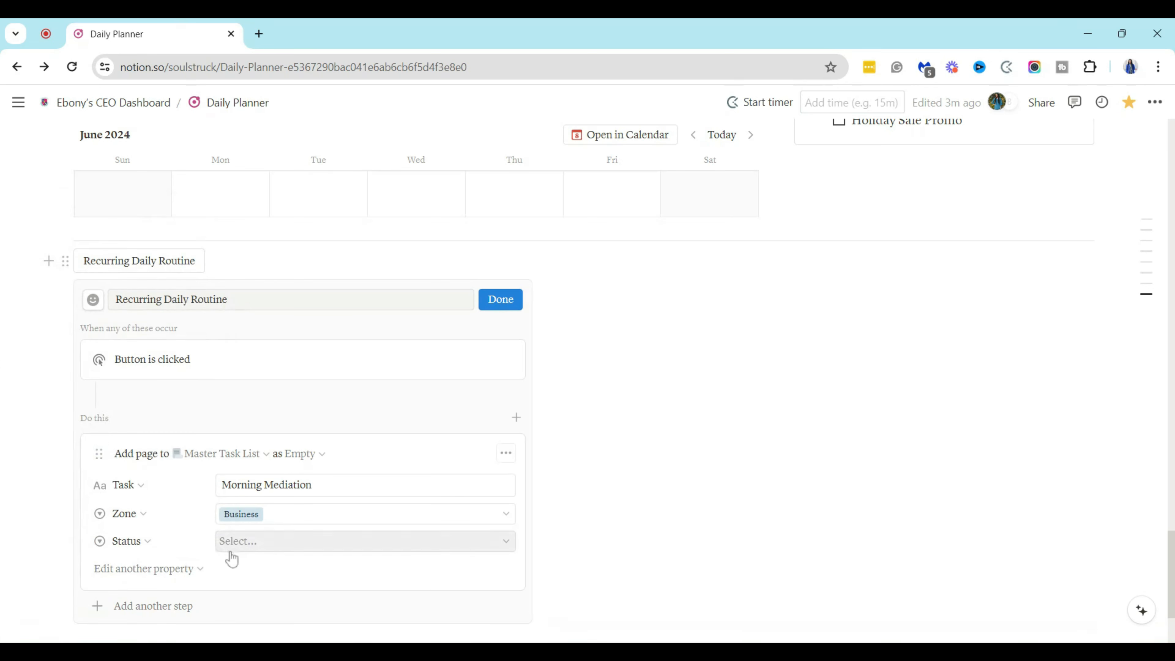
pyautogui.click(247, 546)
pyautogui.click(346, 388)
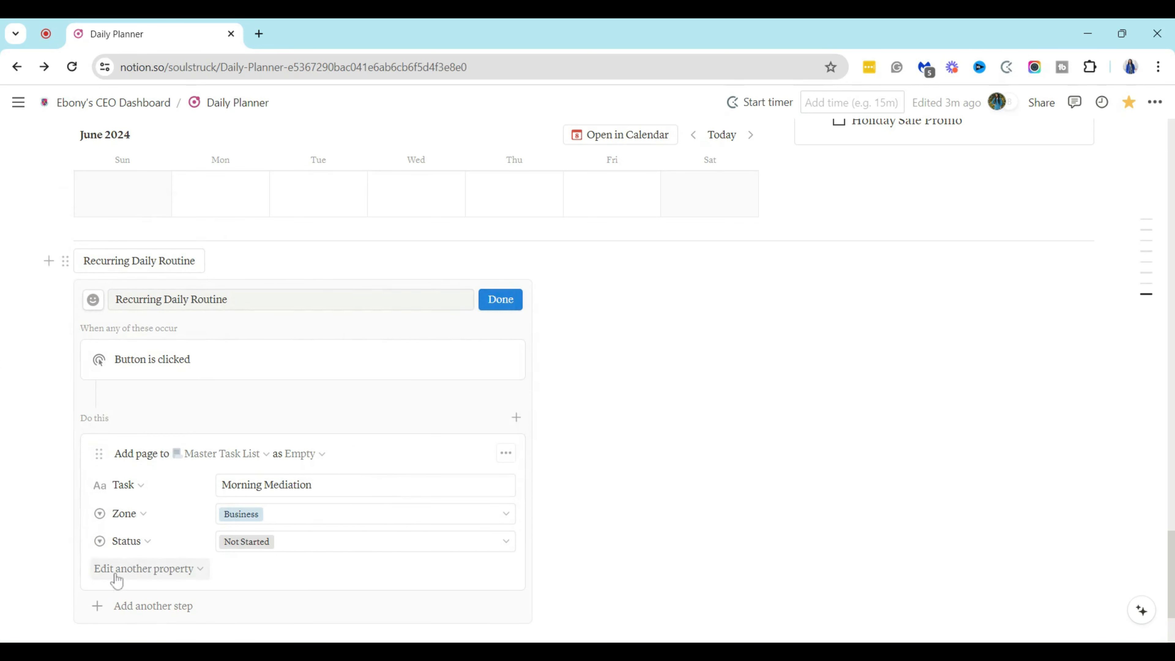
pyautogui.click(139, 570)
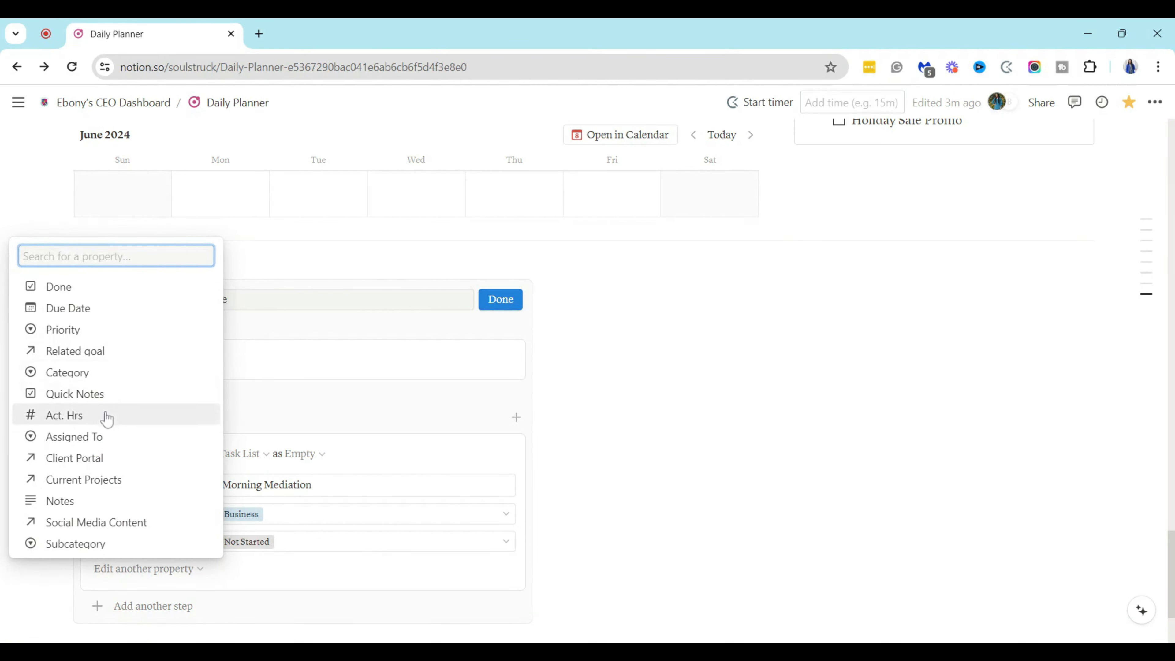
pyautogui.click(107, 436)
pyautogui.click(265, 573)
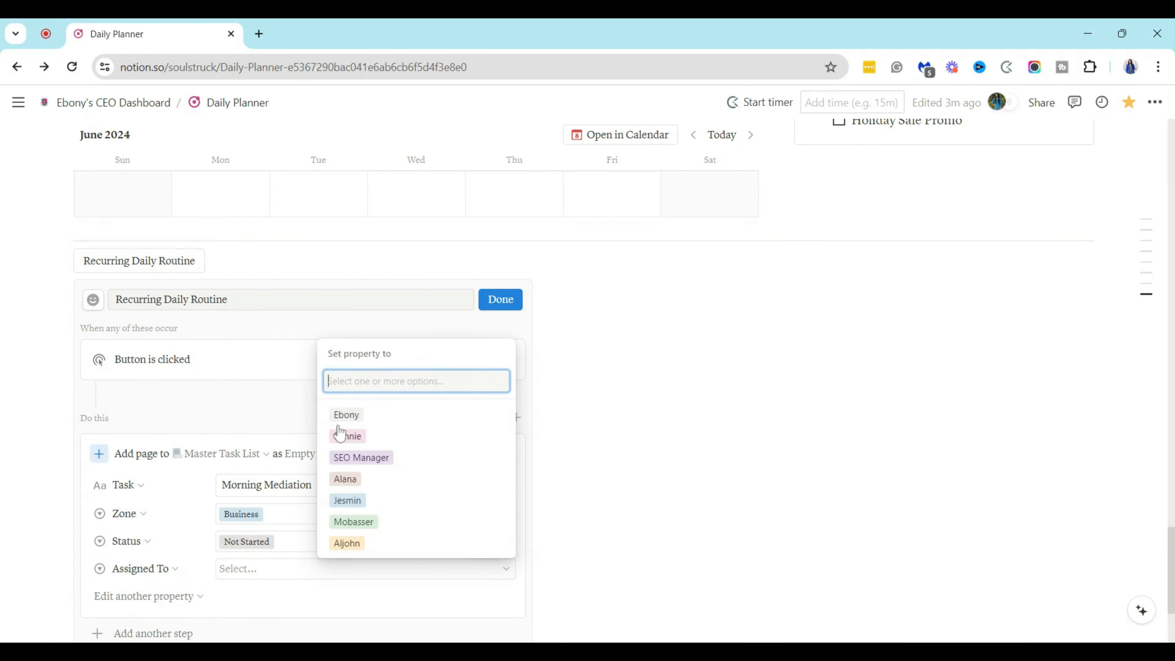
pyautogui.click(341, 414)
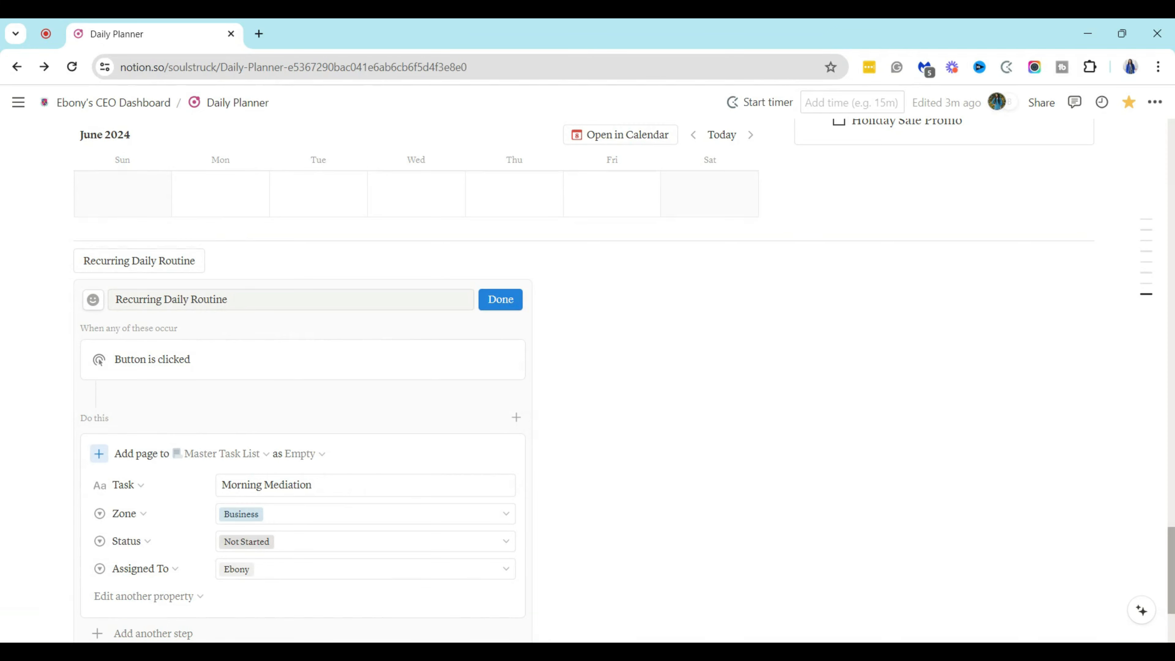
# Step: Give the Recurring Daily Routine button a second action that adds a page to the Master Task List
pyautogui.scroll(-3, 587, 371)
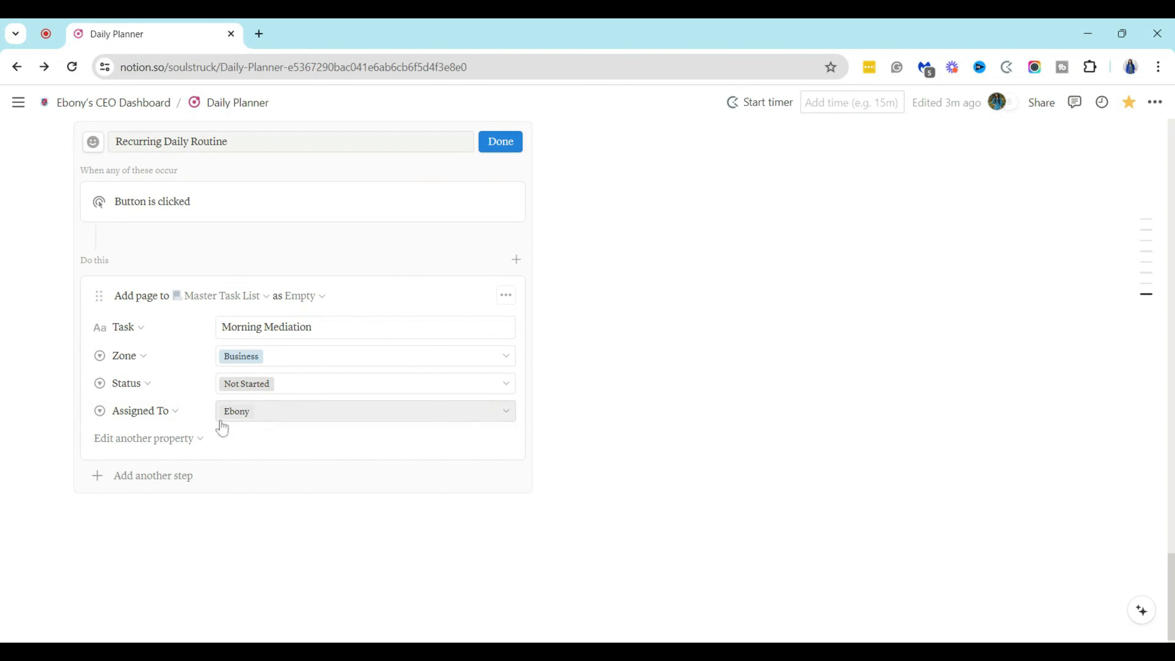
pyautogui.click(164, 481)
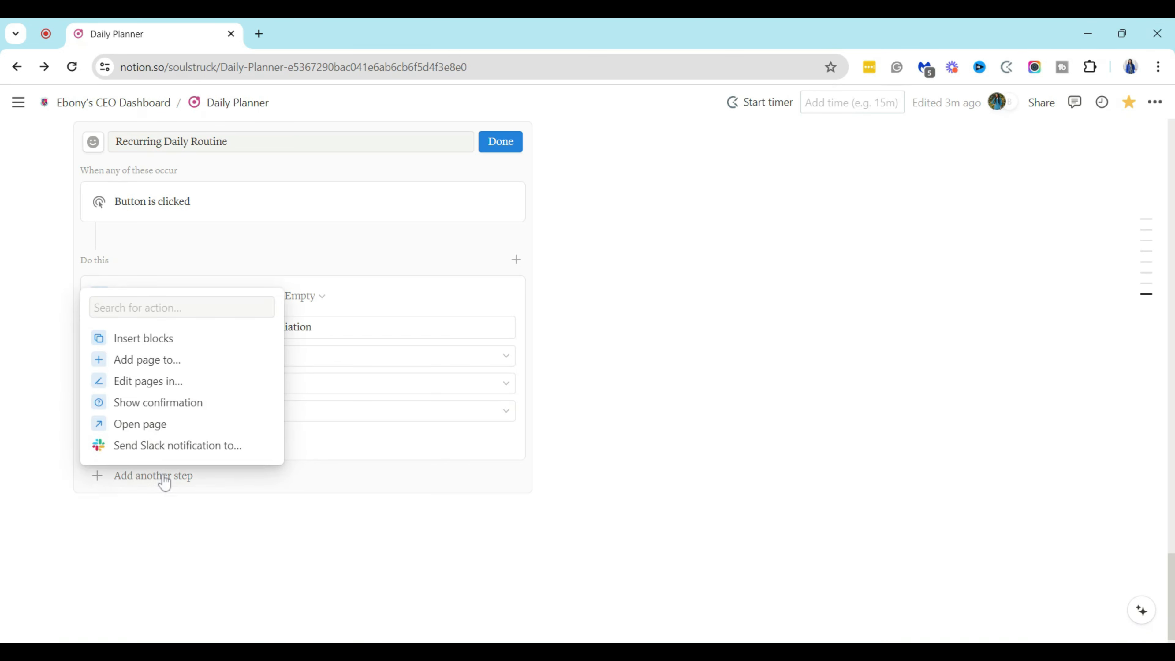
pyautogui.click(162, 366)
pyautogui.click(214, 488)
pyautogui.write('master task')
pyautogui.click(125, 157)
pyautogui.scroll(-2, 303, 394)
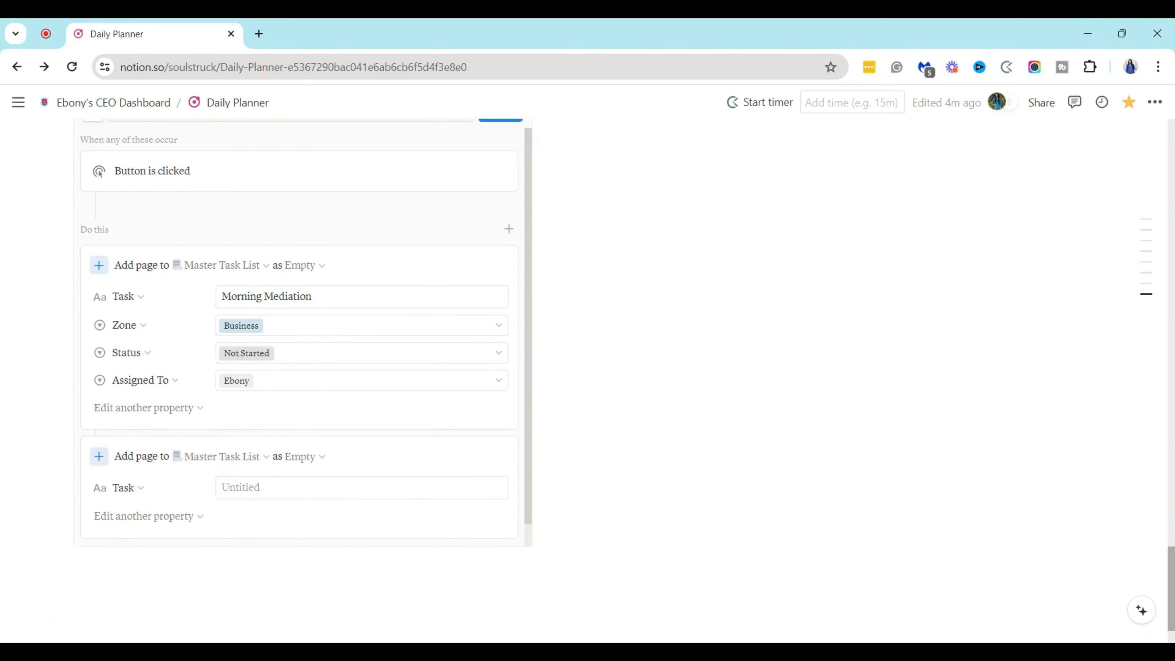
# Step: Name the second page's task "Spend 20-minutes Outdoors" and set its Priority to High
pyautogui.click(324, 416)
pyautogui.write('Spend 20-minutes Outdoors')
pyautogui.click(148, 444)
pyautogui.click(88, 345)
pyautogui.click(343, 444)
pyautogui.click(343, 534)
# Step: Set the Spend 20-minutes Outdoors page's Status to Not Started and assign it to the dashboard owner
pyautogui.click(149, 472)
pyautogui.click(88, 345)
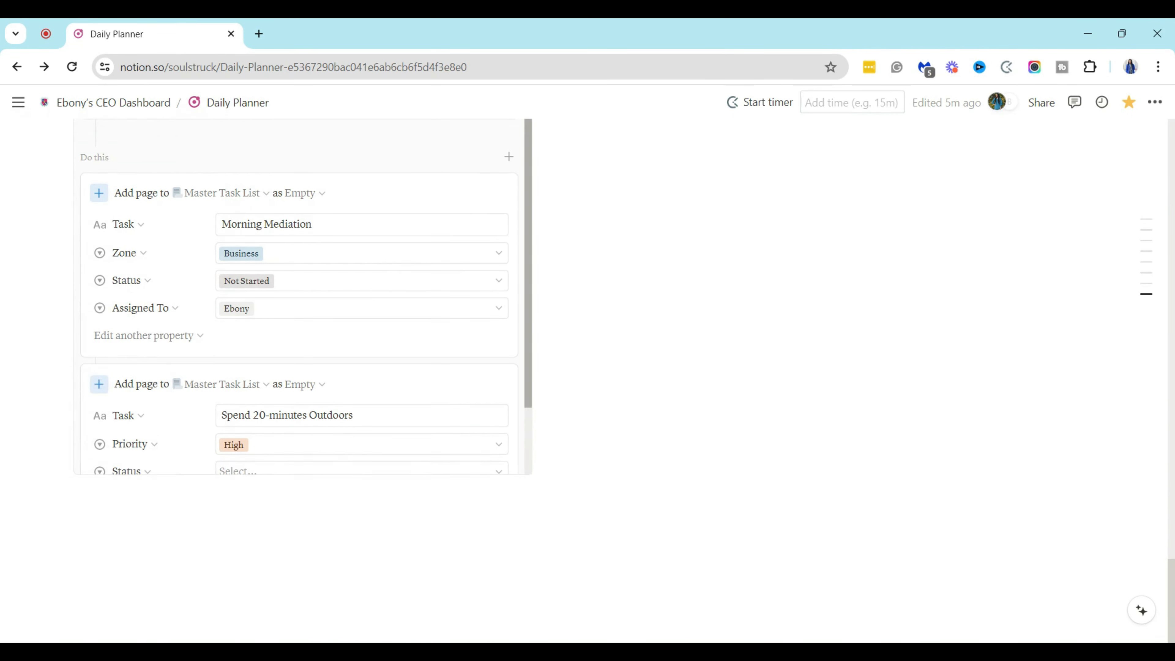
pyautogui.scroll(-2, 260, 444)
pyautogui.click(238, 432)
pyautogui.click(241, 486)
pyautogui.moveTo(528, 416); pyautogui.dragTo(528, 446)
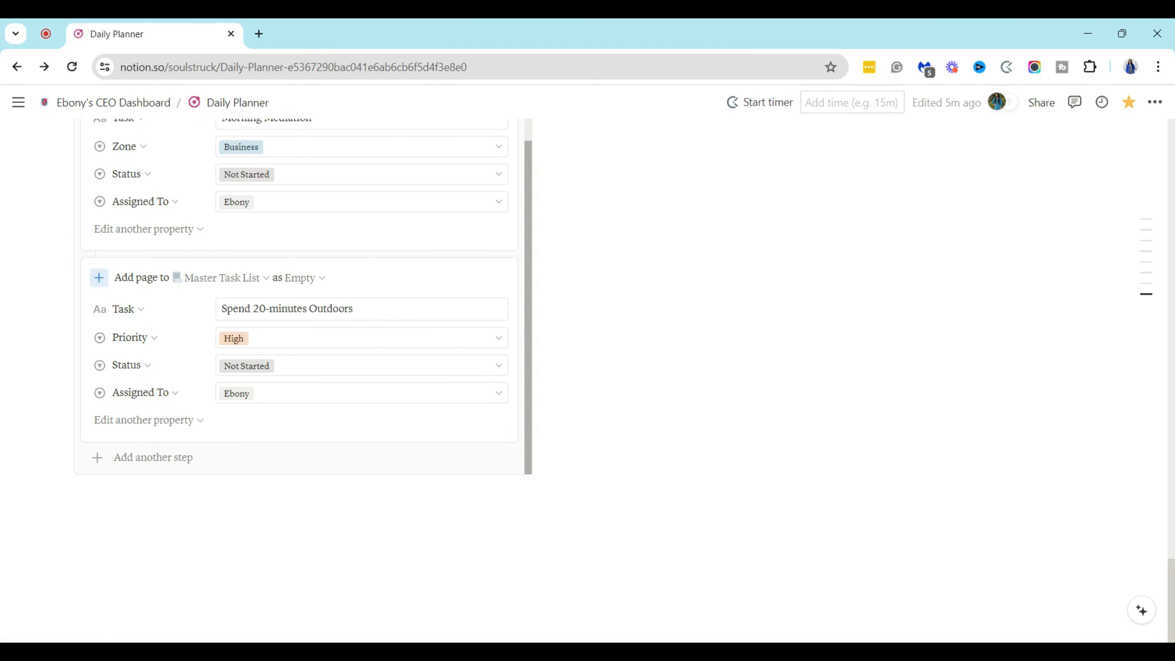
# Step: Review both page actions of the Recurring Daily Routine button and save its settings
pyautogui.scroll(3, 301, 296)
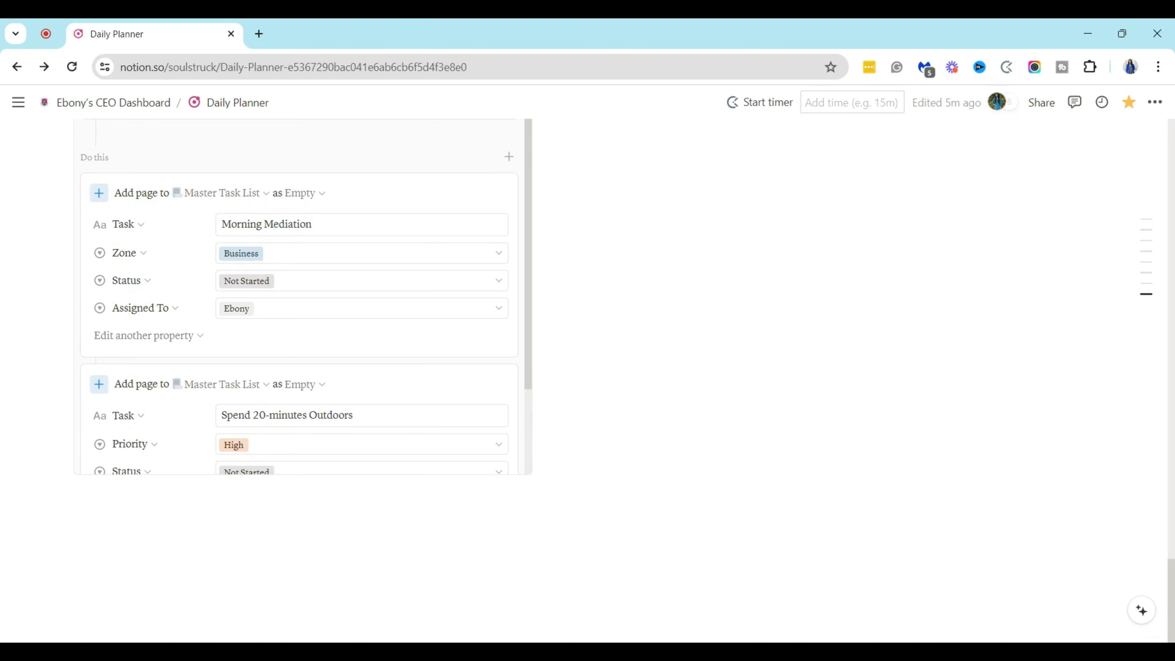
pyautogui.moveTo(1171, 601)
pyautogui.mouseDown()
pyautogui.moveTo(1172, 591)
pyautogui.moveTo(1172, 601)
pyautogui.mouseUp()
pyautogui.scroll(-3, 301, 296)
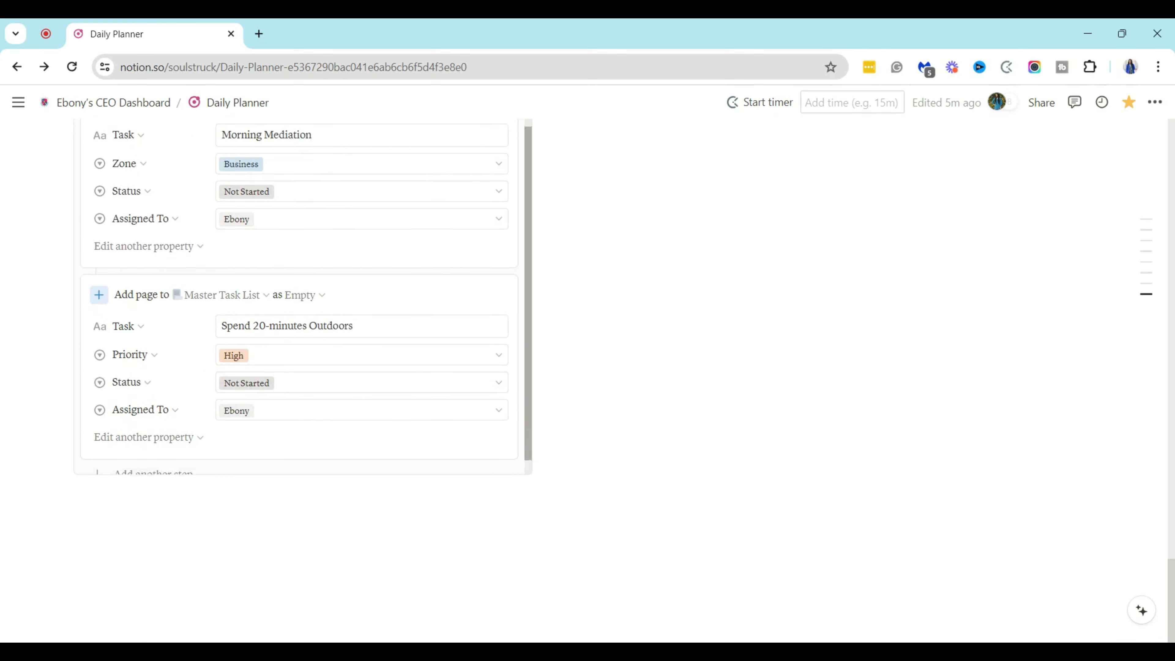
pyautogui.scroll(10, 301, 296)
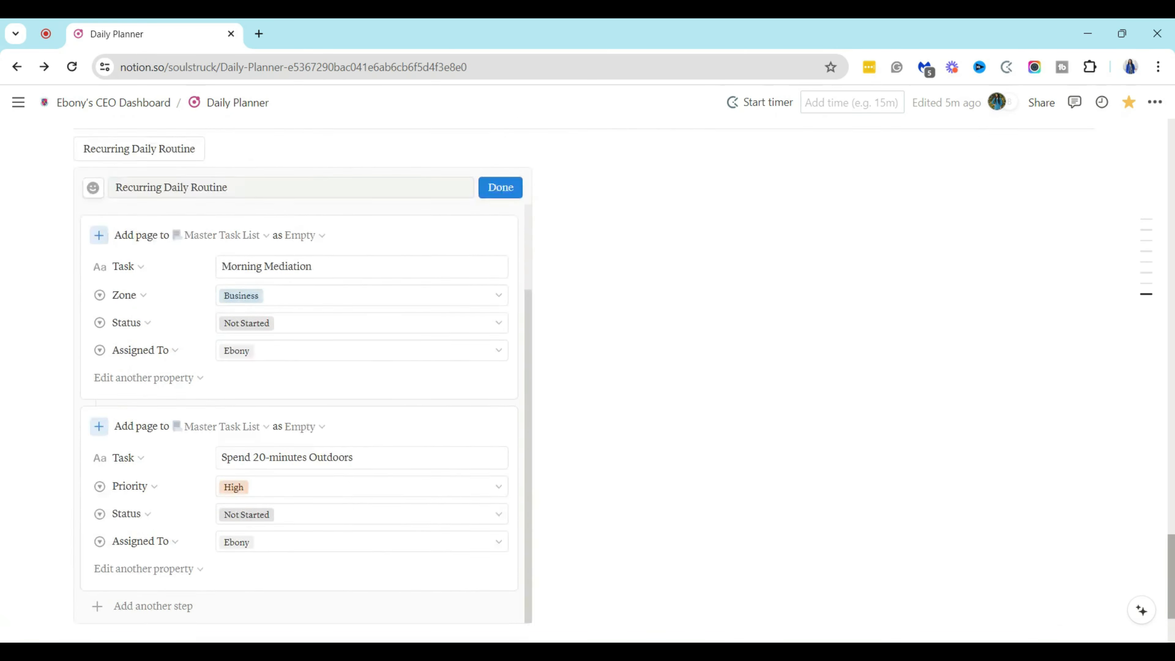
pyautogui.scroll(-5, 461, 366)
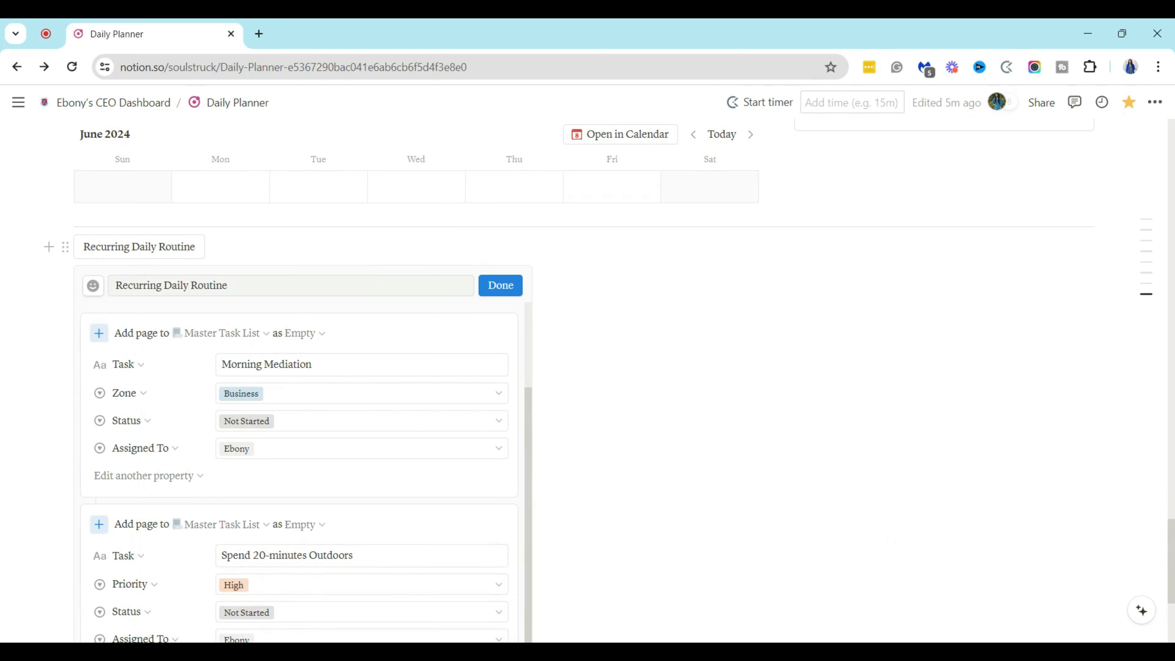
pyautogui.click(500, 286)
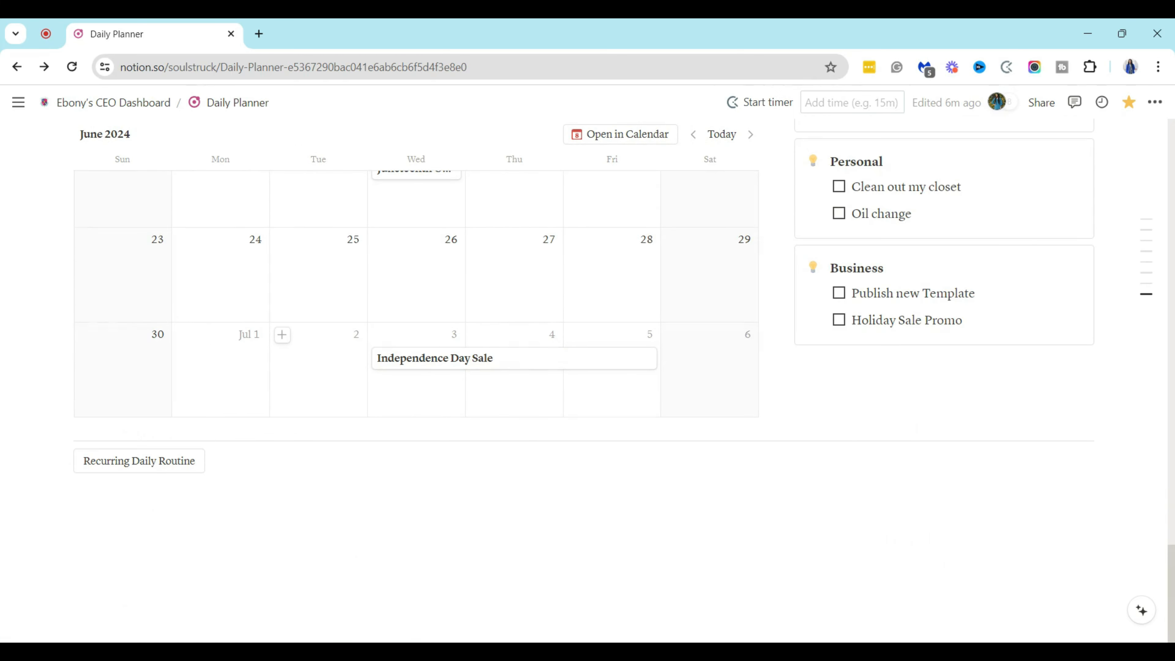
# Step: Move the Recurring Daily Routine button from the end of the page to directly beneath the This Week's Tasks heading
pyautogui.moveTo(65, 460); pyautogui.dragTo(793, 480)
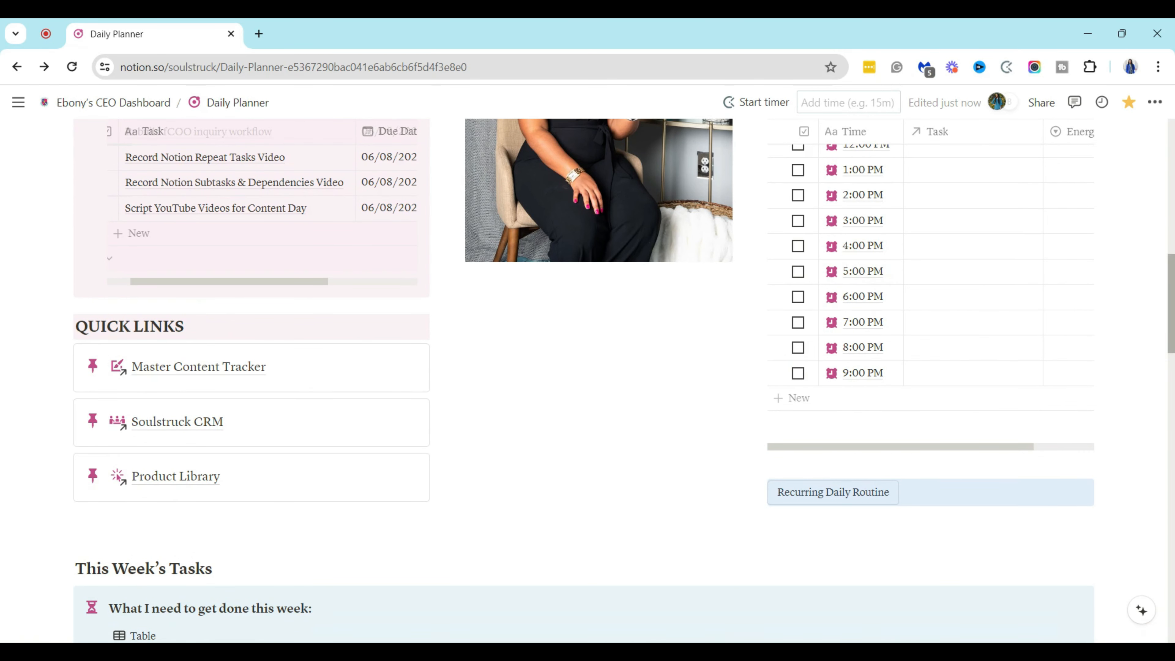
pyautogui.scroll(-3, 786, 269)
pyautogui.scroll(-2, 787, 268)
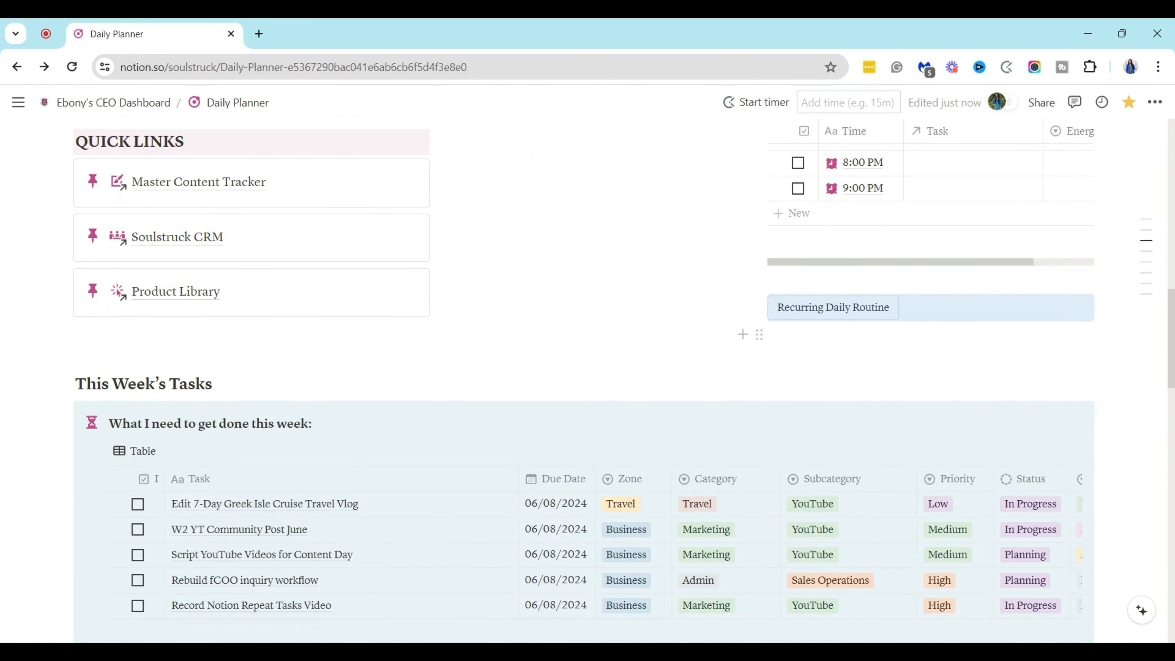
pyautogui.moveTo(760, 307); pyautogui.dragTo(798, 385)
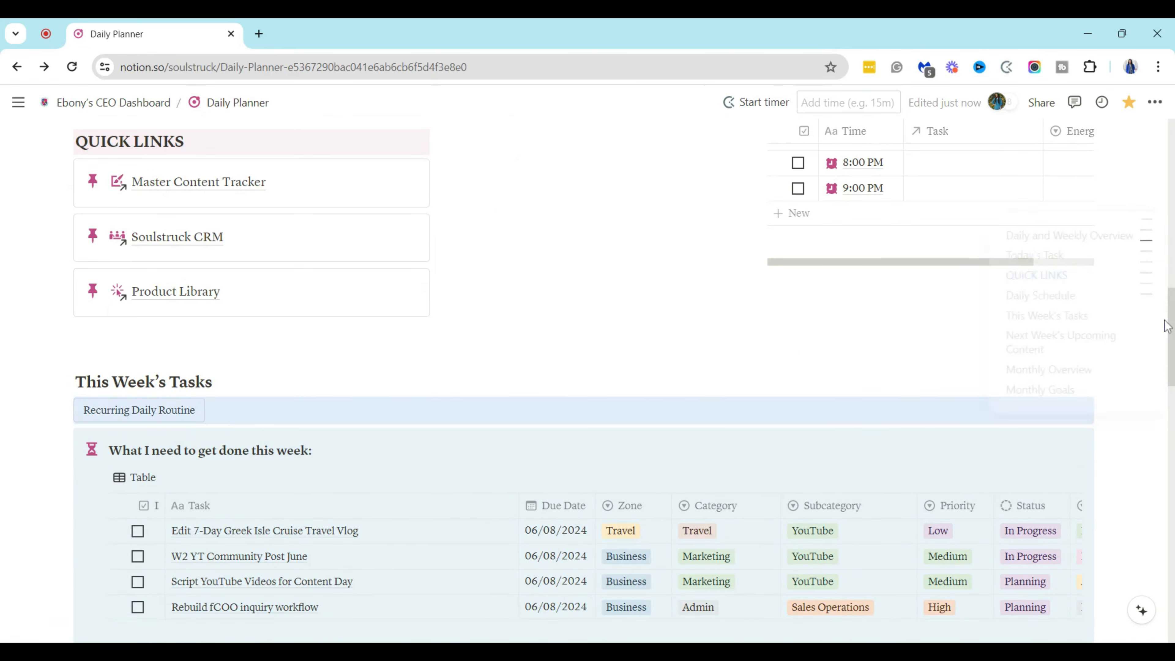
# Step: Run the Recurring Daily Routine button to add its tasks and check them in the weekly task table
pyautogui.moveTo(1173, 320); pyautogui.dragTo(1173, 354)
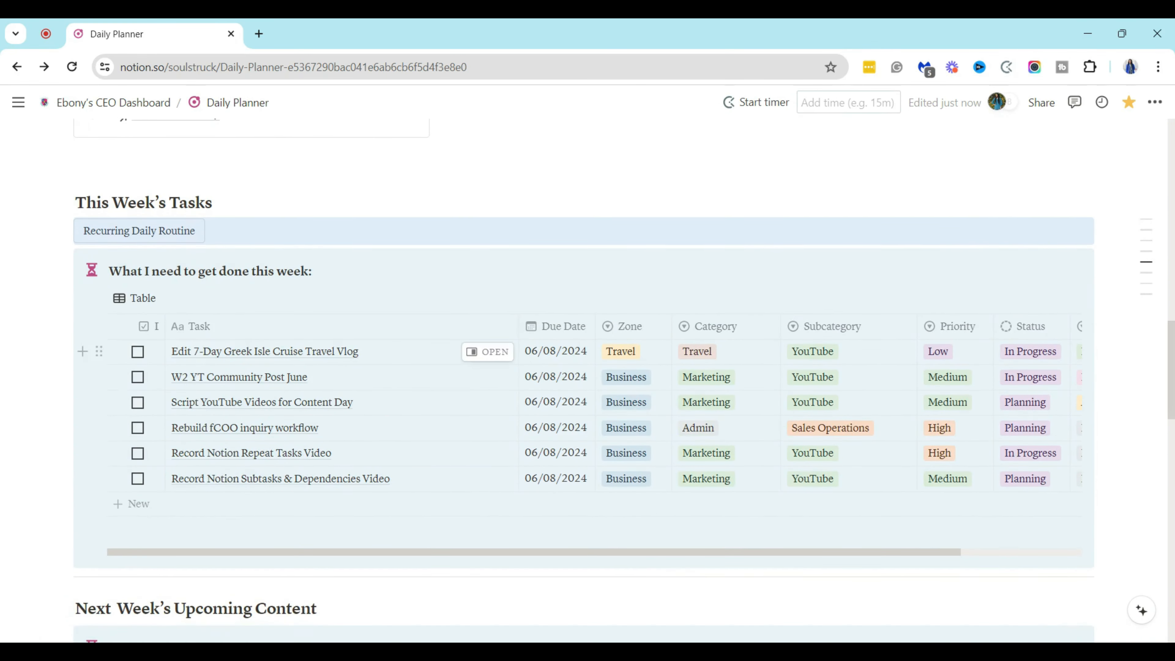
pyautogui.scroll(1, 124, 323)
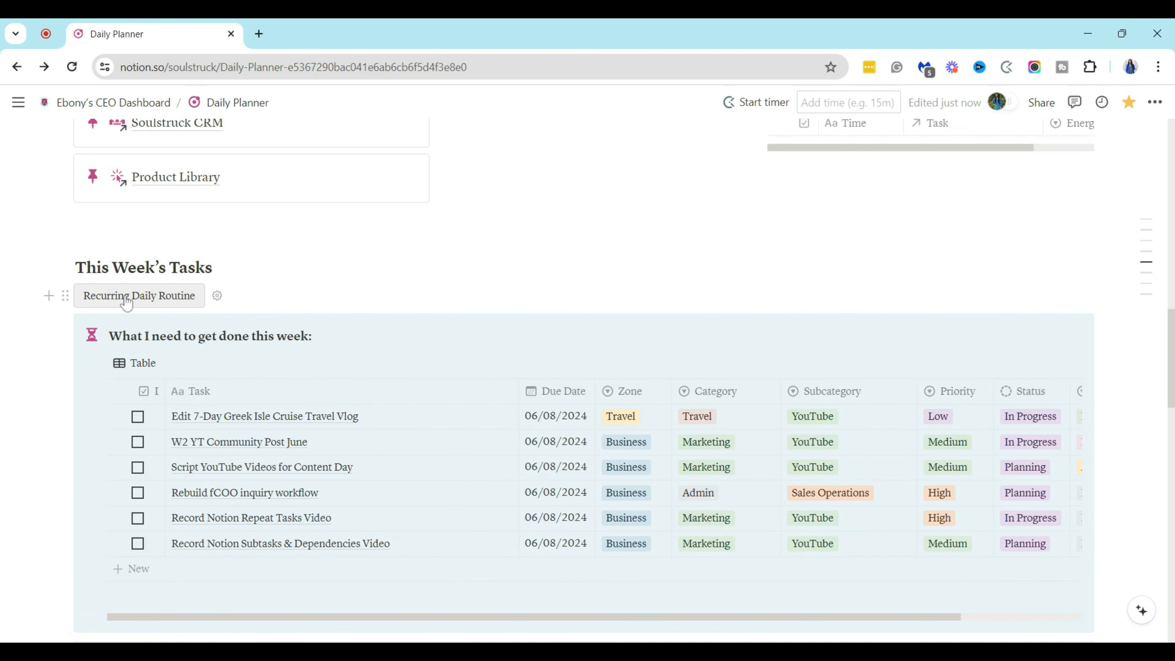
pyautogui.click(126, 299)
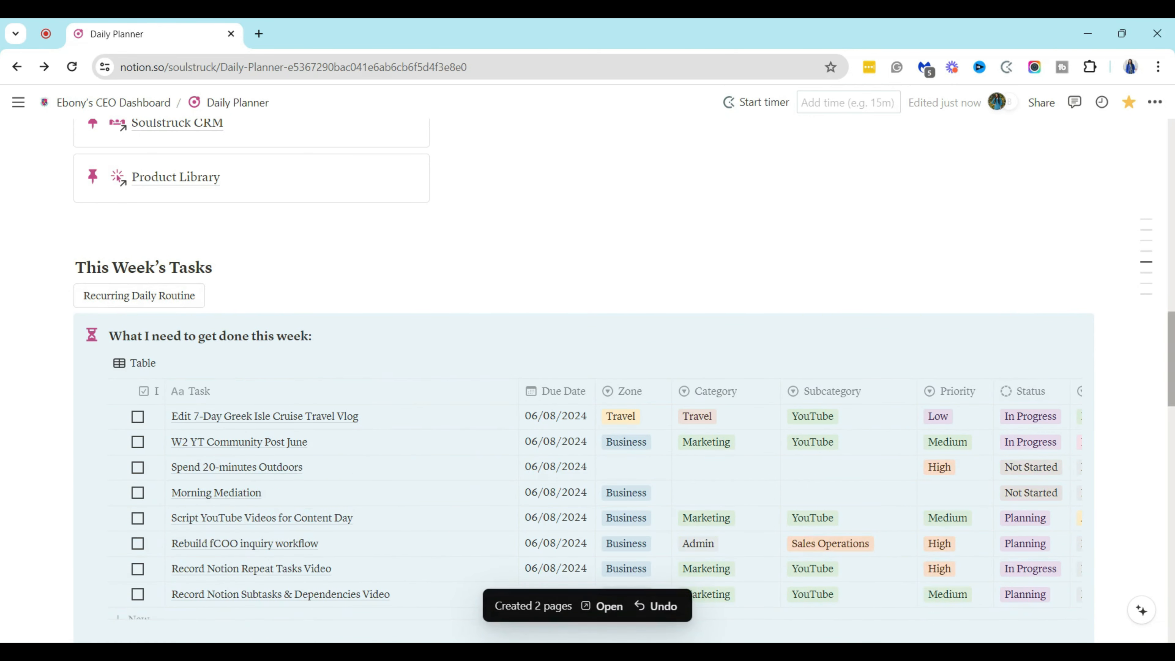
pyautogui.scroll(-2, 486, 361)
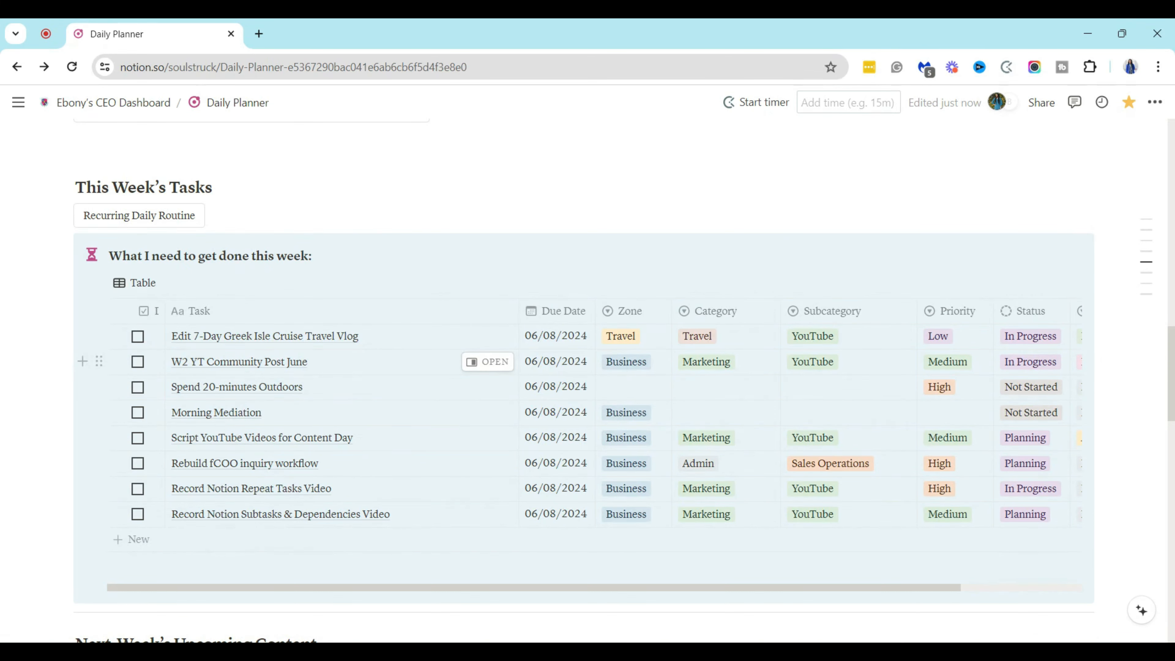
# Step: Add a callout block at the end of the Daily Planner page with the text Daily Routine
pyautogui.scroll(-10, 584, 381)
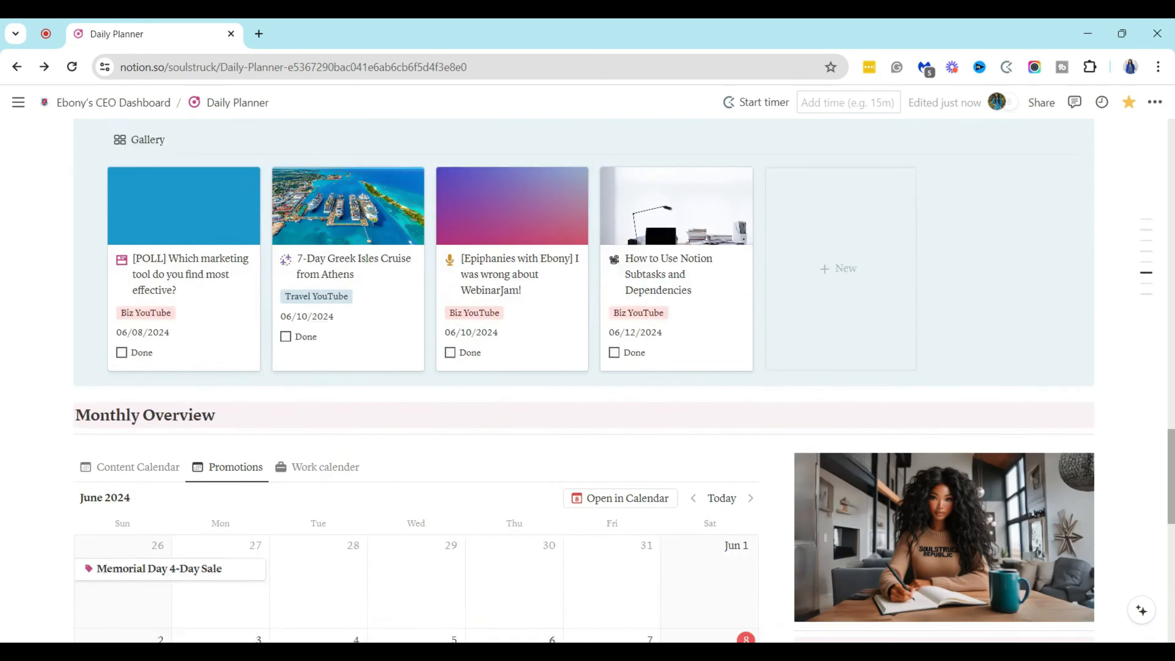
pyautogui.scroll(-5, 584, 382)
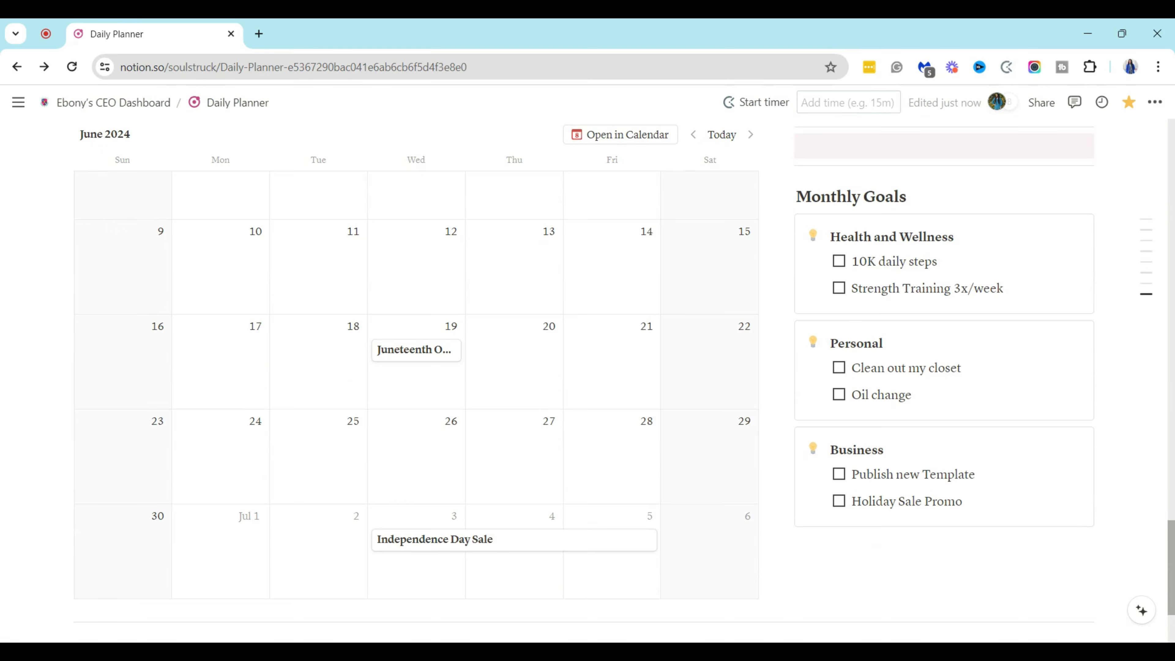
pyautogui.scroll(-3, 584, 381)
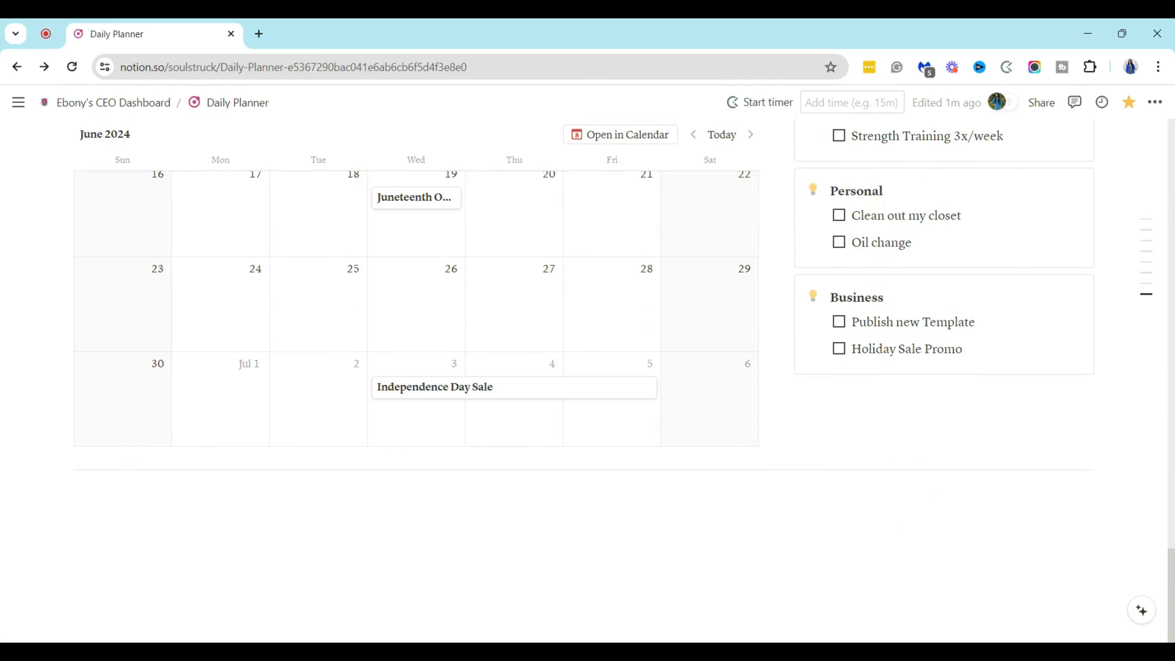
pyautogui.click(76, 489)
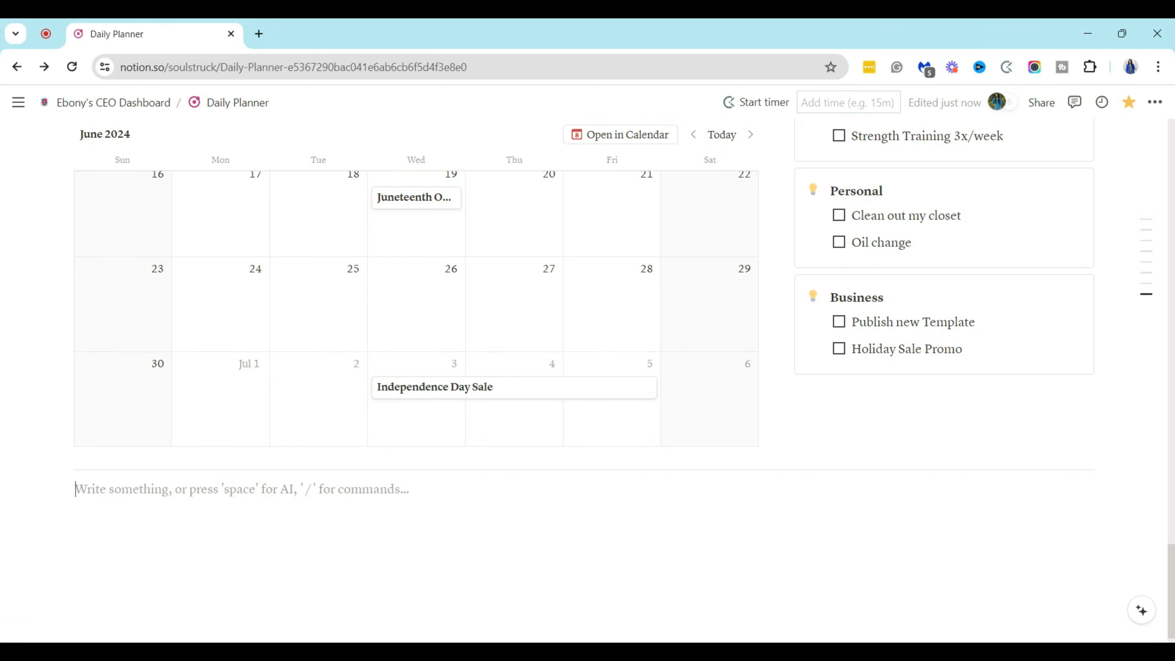
pyautogui.write('/call')
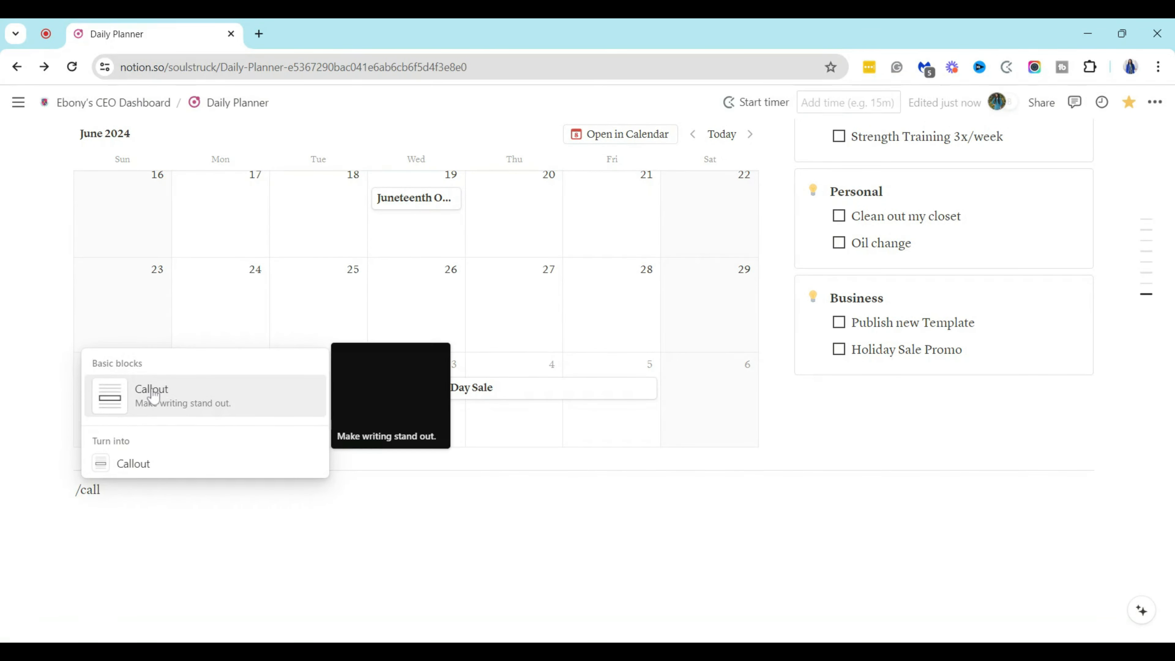
pyautogui.click(153, 396)
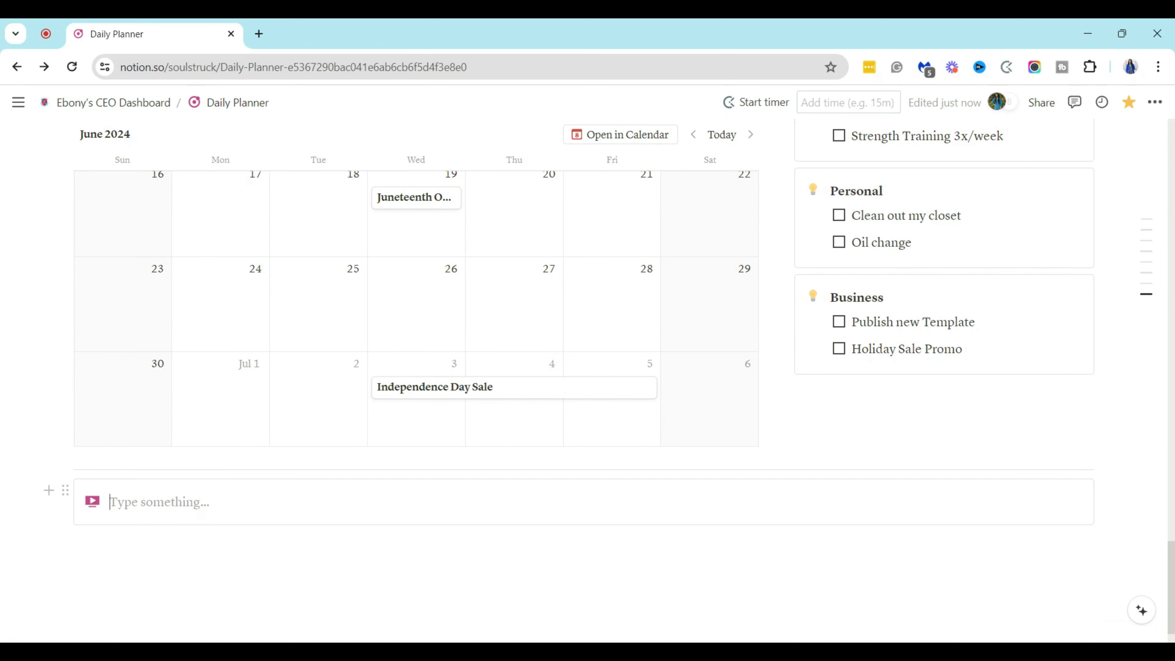
pyautogui.write('Daily')
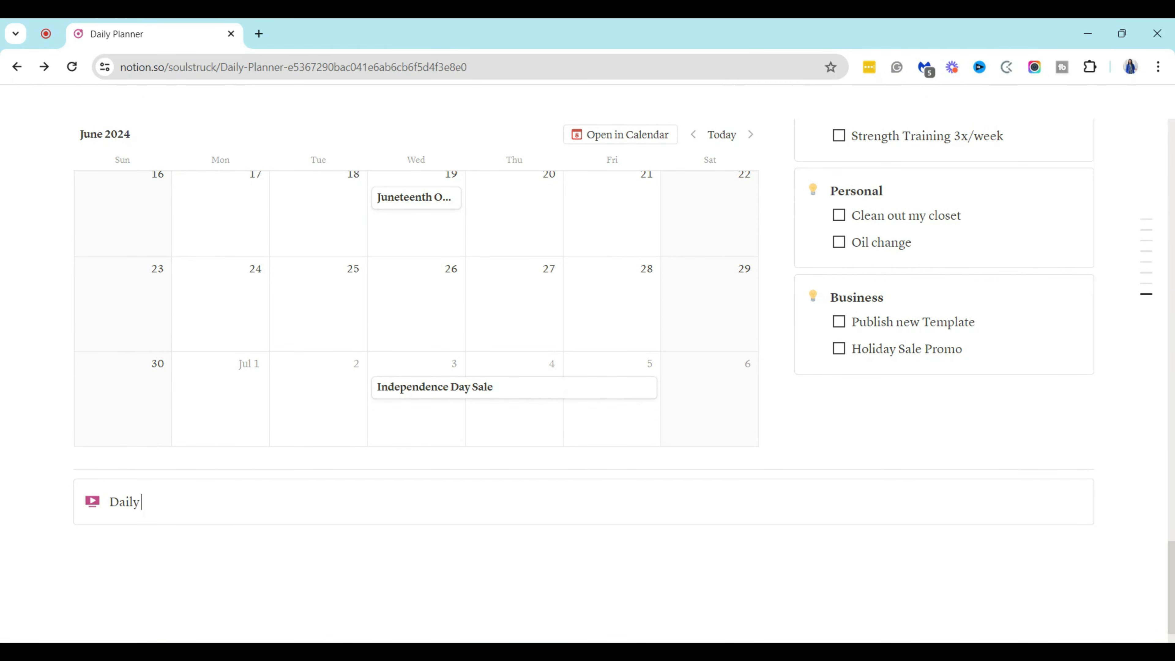
pyautogui.write(' Routine')
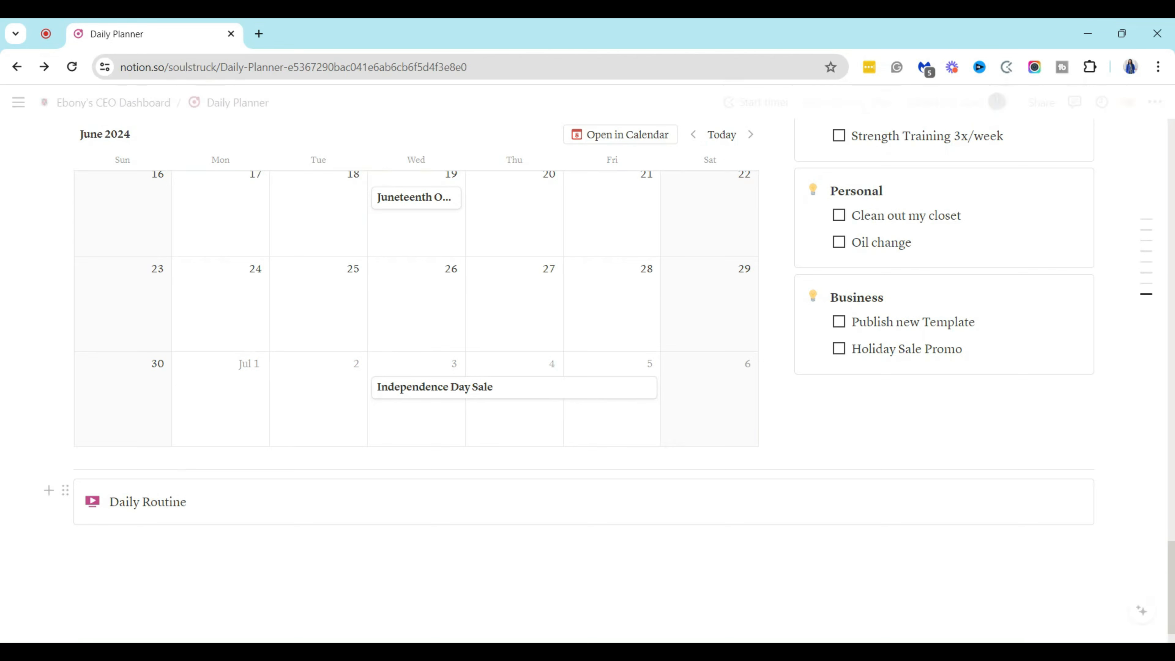
# Step: Make the Daily Routine callout text bold and replace its icon with a single leaf
pyautogui.hotkey('ctrl', 'shift', 'Left')
pyautogui.hotkey('ctrl', 'shift', 'Left')
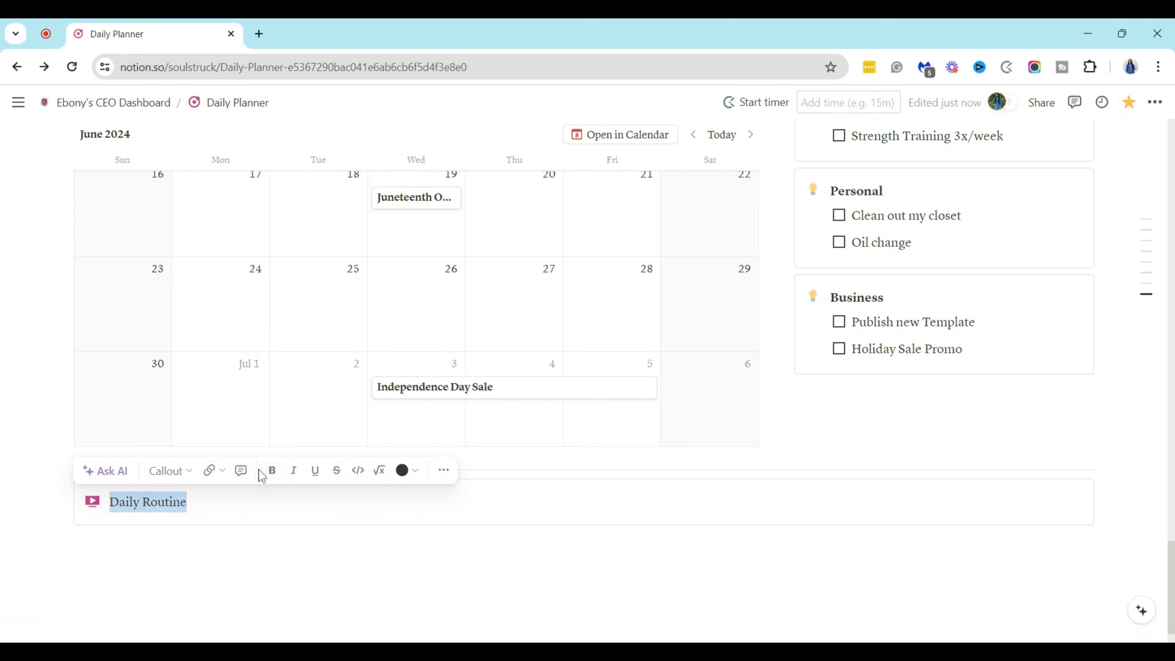
pyautogui.click(272, 470)
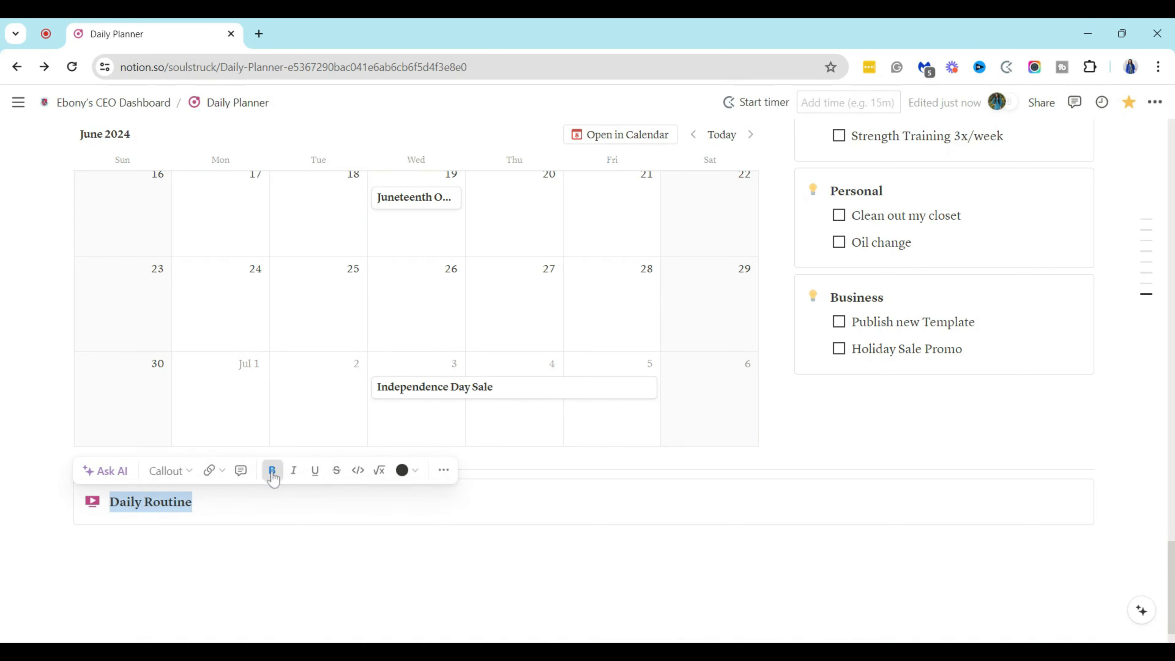
pyautogui.click(92, 502)
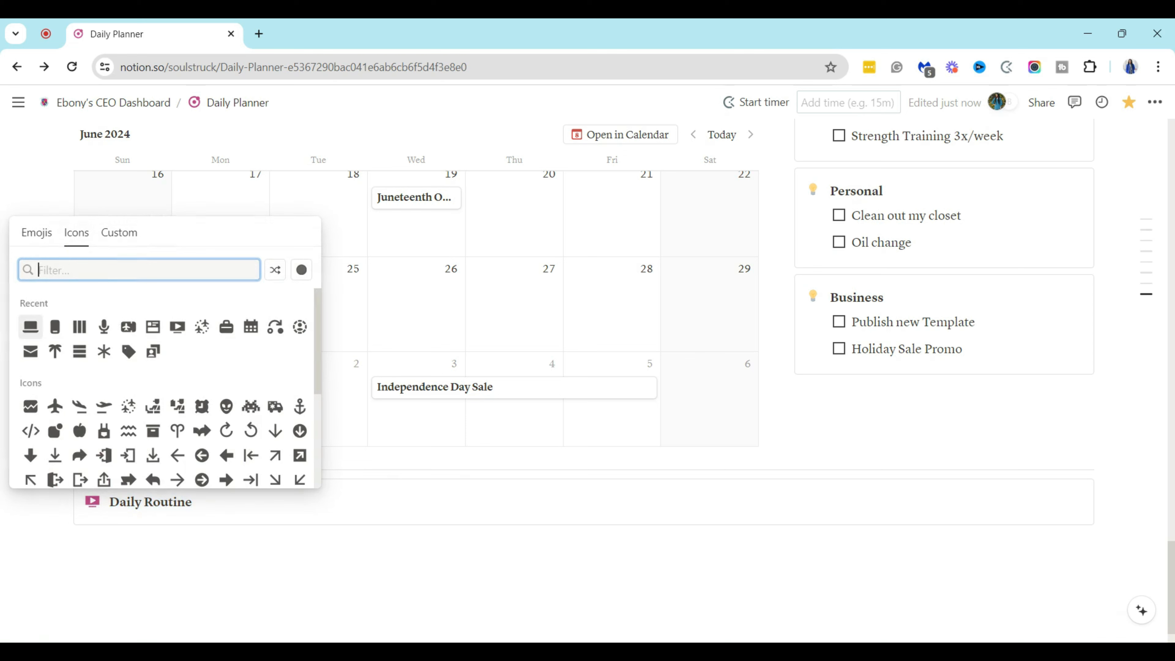
pyautogui.write('lea')
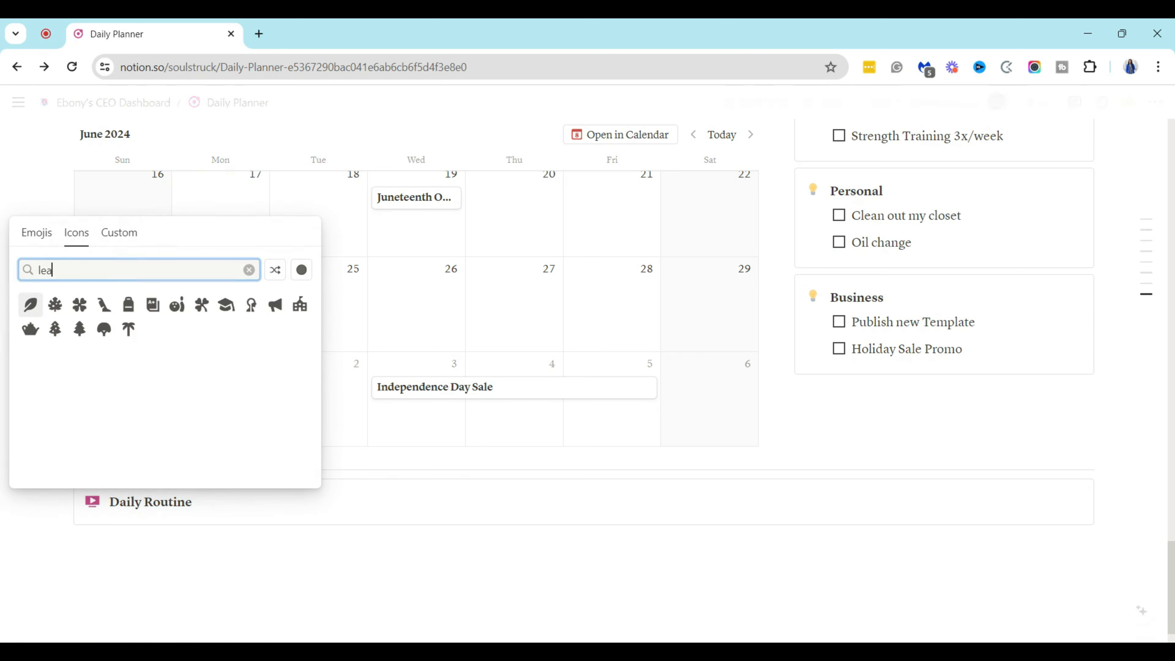
pyautogui.write('ve')
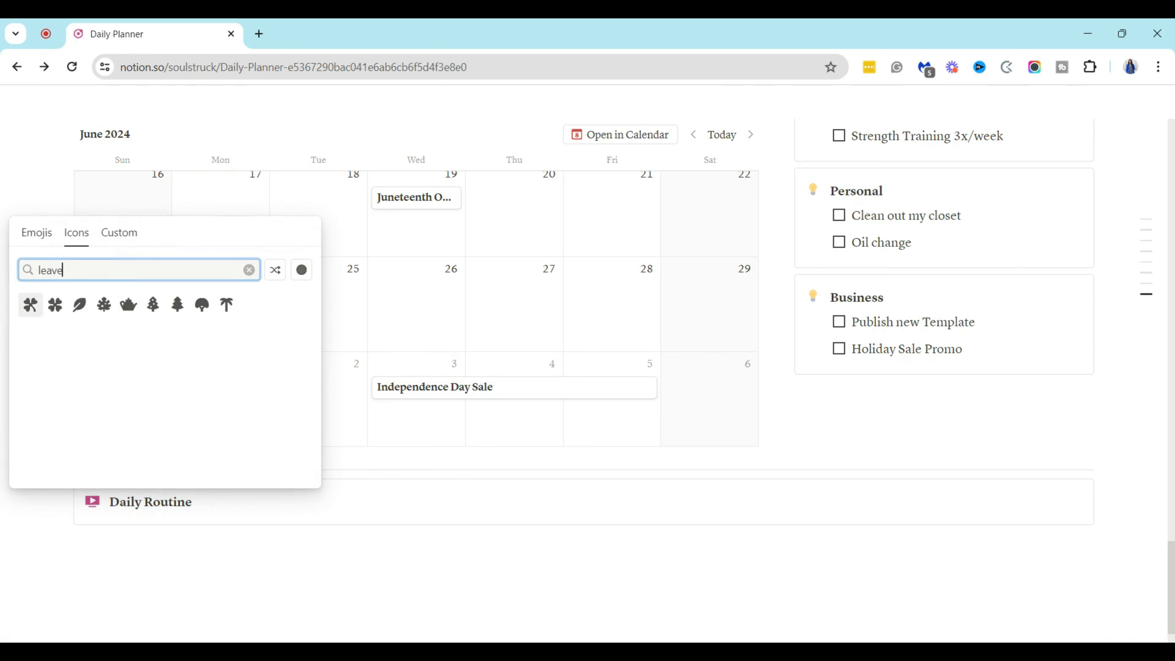
pyautogui.click(79, 305)
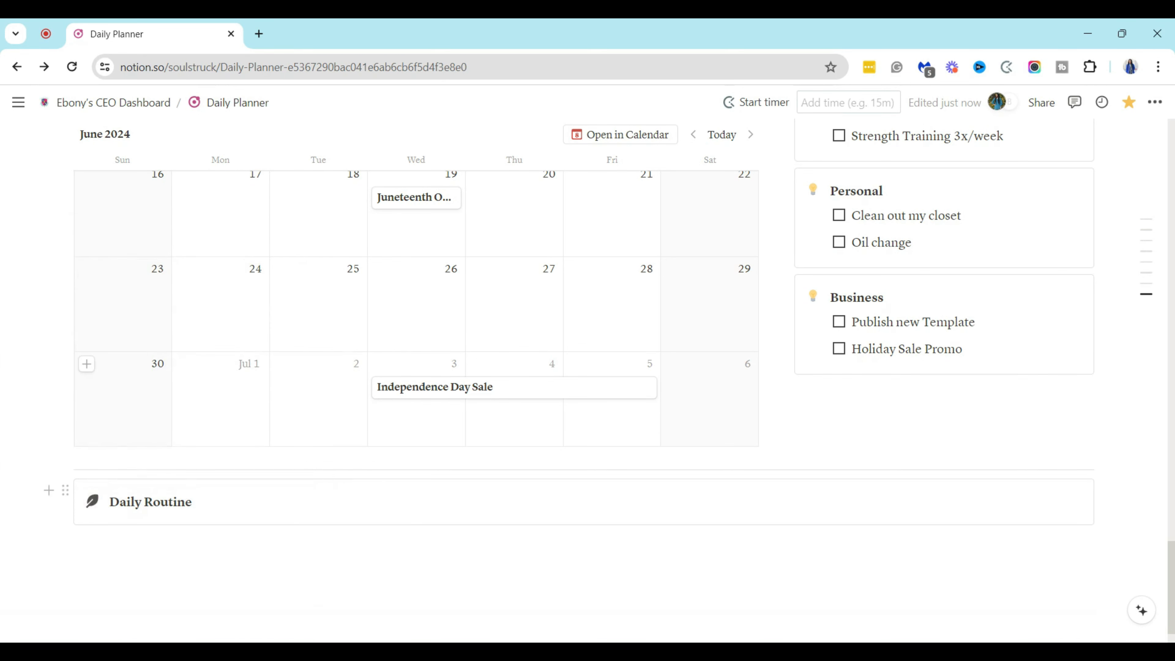
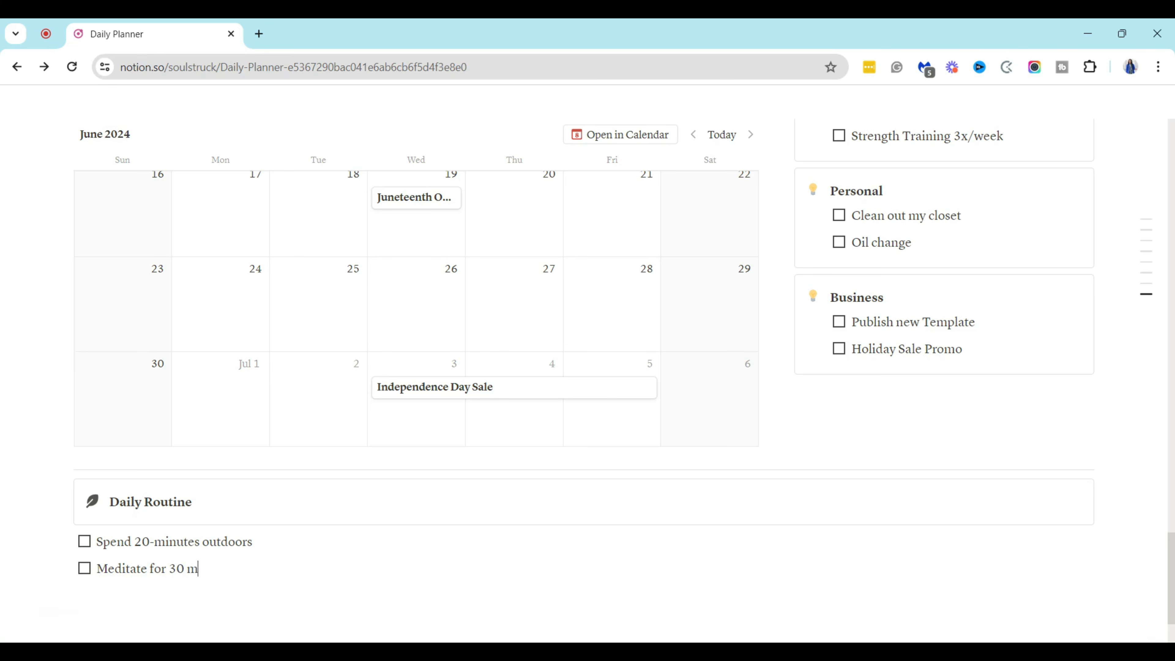
# Step: Complete the to-do list below the callout with Meditate for 30 minutes, Take a 15-minute Break and Exercise for at least 45 minutes
pyautogui.press('Return')
pyautogui.write('Take a ')
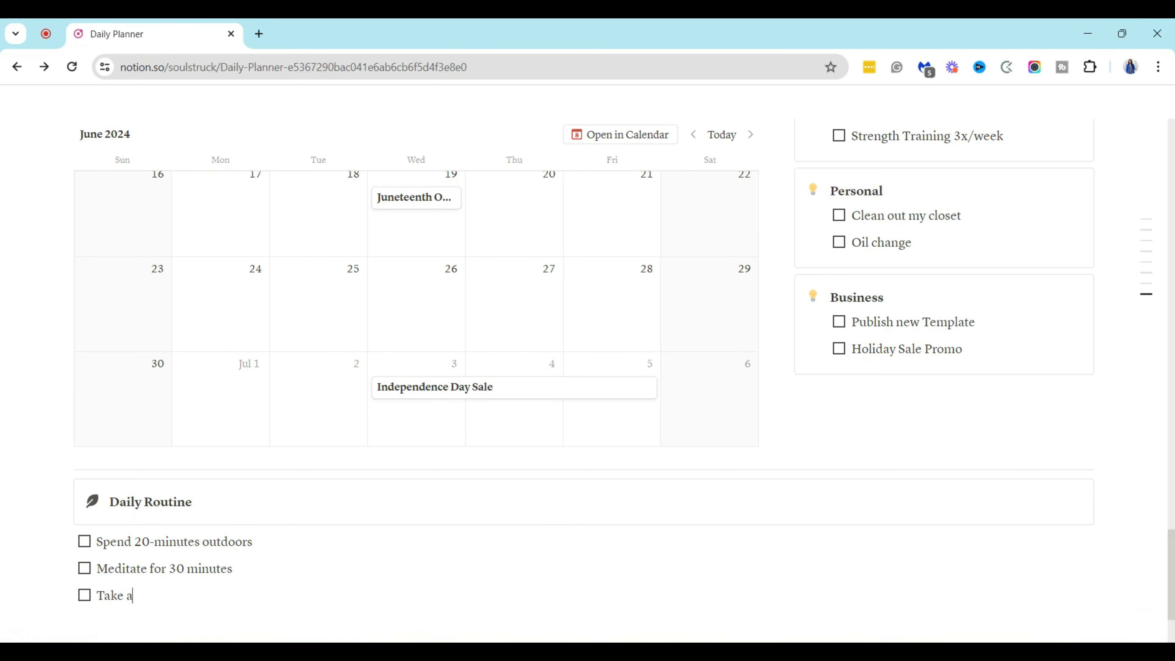
pyautogui.write('15-minute Break')
pyautogui.press('Return')
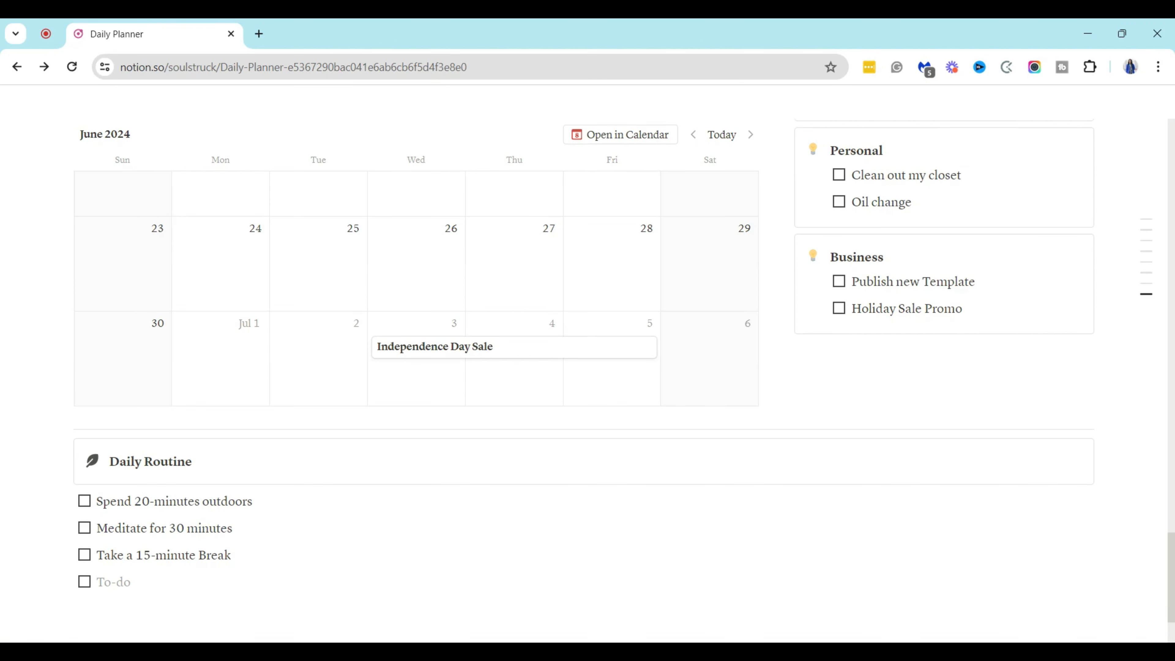
pyautogui.write('Exercise for at least 45 minutes')
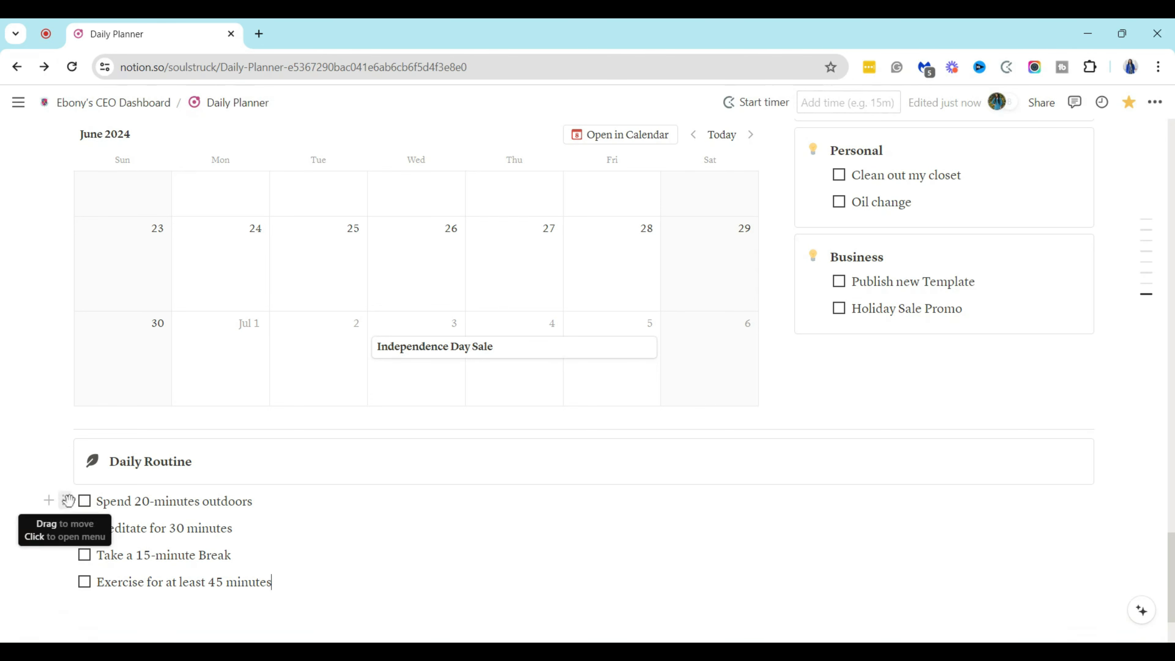
# Step: Move the four to-do items into the Daily Routine callout, keeping their order
pyautogui.moveTo(67, 500); pyautogui.dragTo(70, 478)
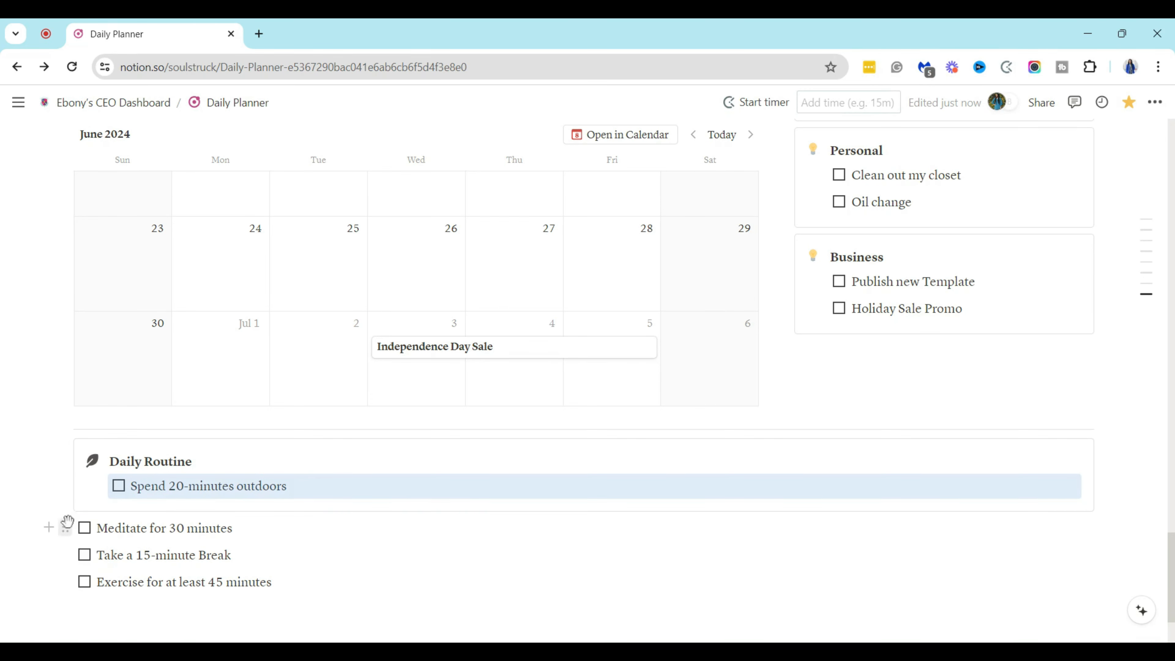
pyautogui.moveTo(68, 522); pyautogui.dragTo(118, 498)
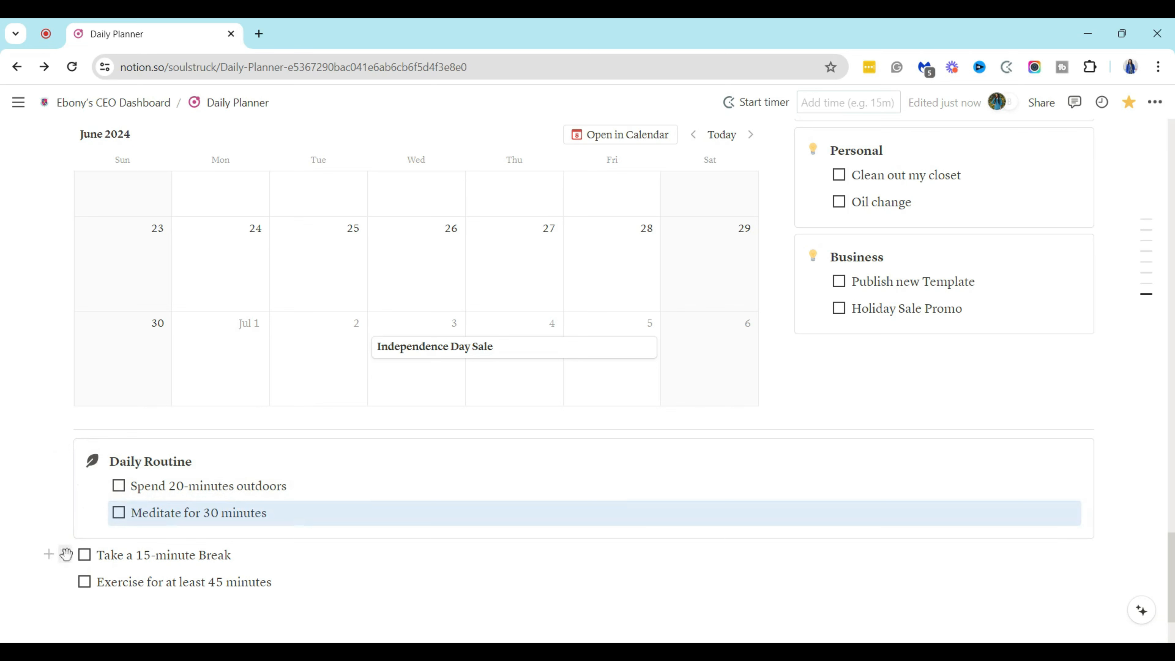
pyautogui.moveTo(67, 554); pyautogui.dragTo(111, 528)
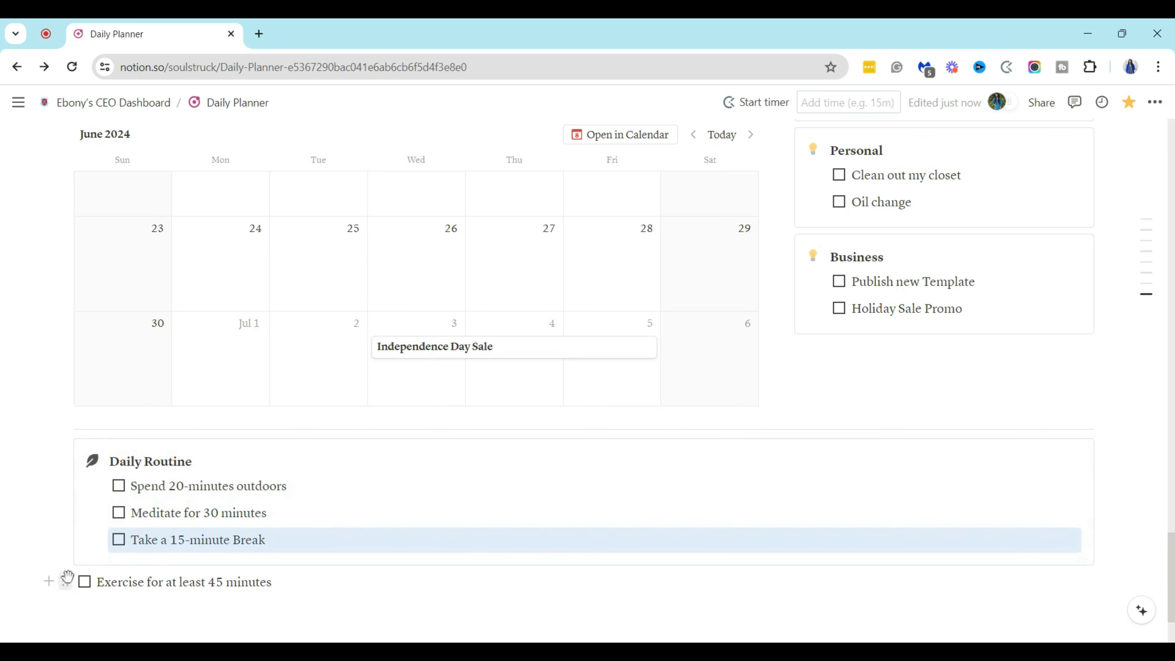
pyautogui.moveTo(68, 577); pyautogui.dragTo(102, 556)
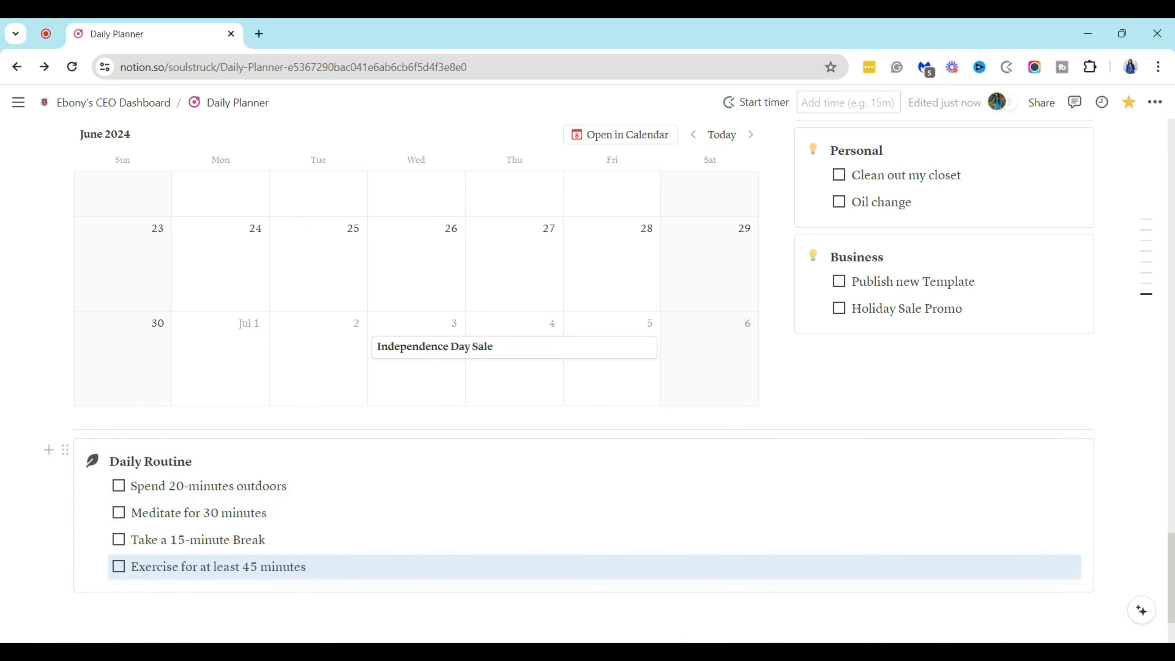
# Step: Insert a button block inside the callout, between the Daily Routine title and the first to-do
pyautogui.click(192, 462)
pyautogui.press('Return')
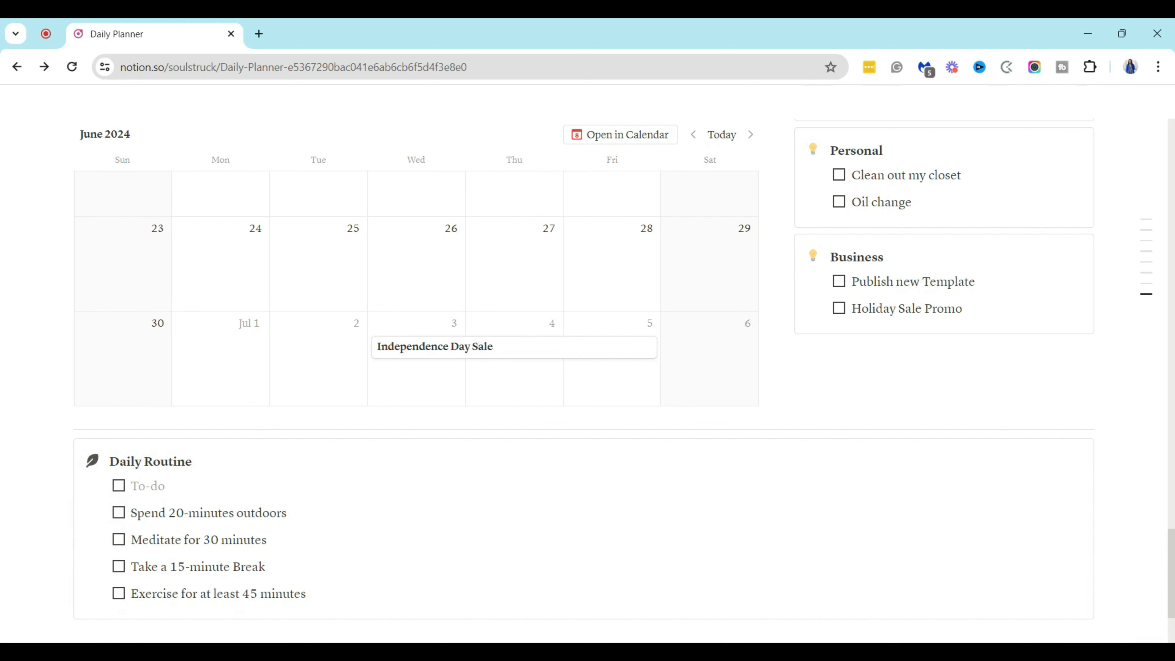
pyautogui.press('BackSpace')
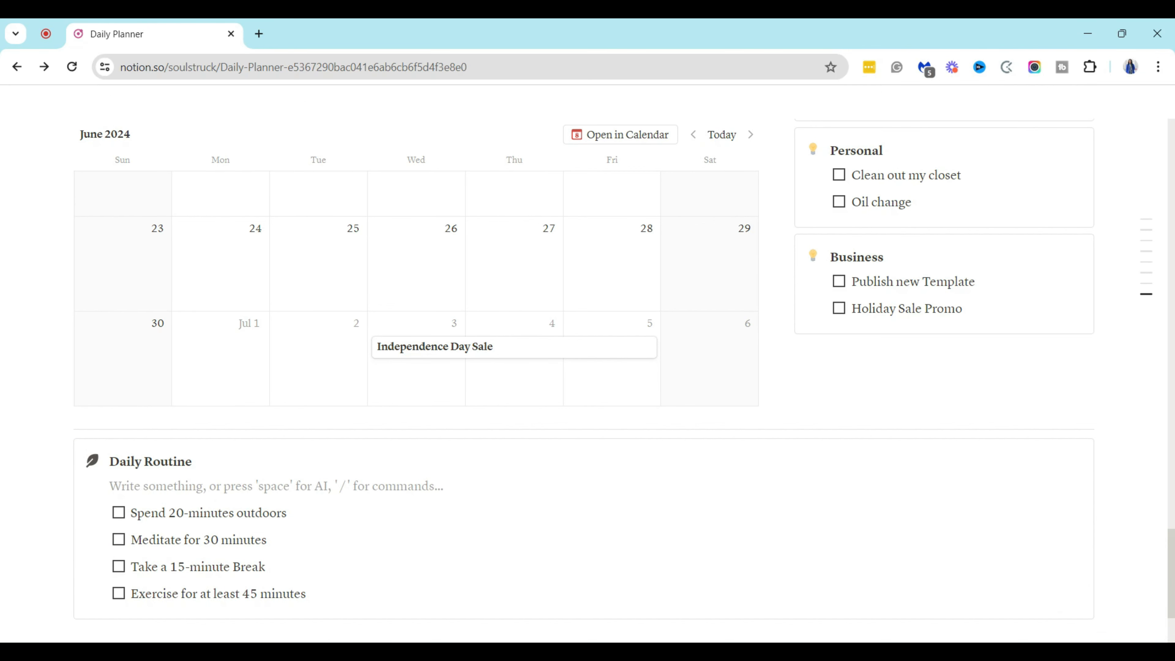
pyautogui.write('/button')
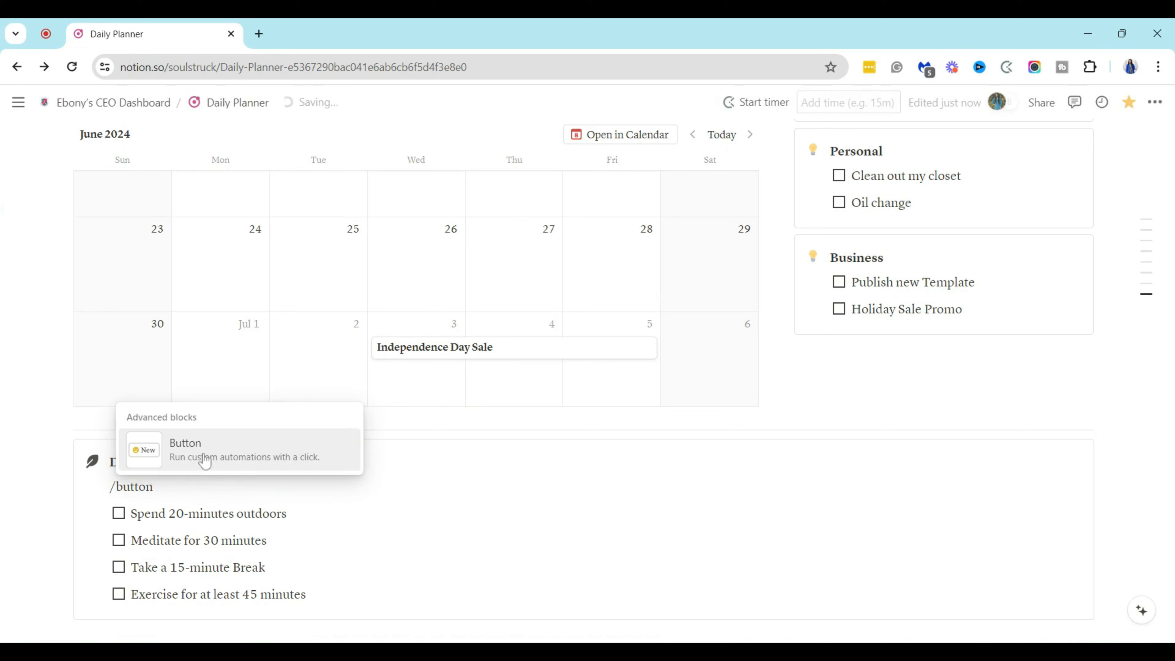
pyautogui.click(205, 461)
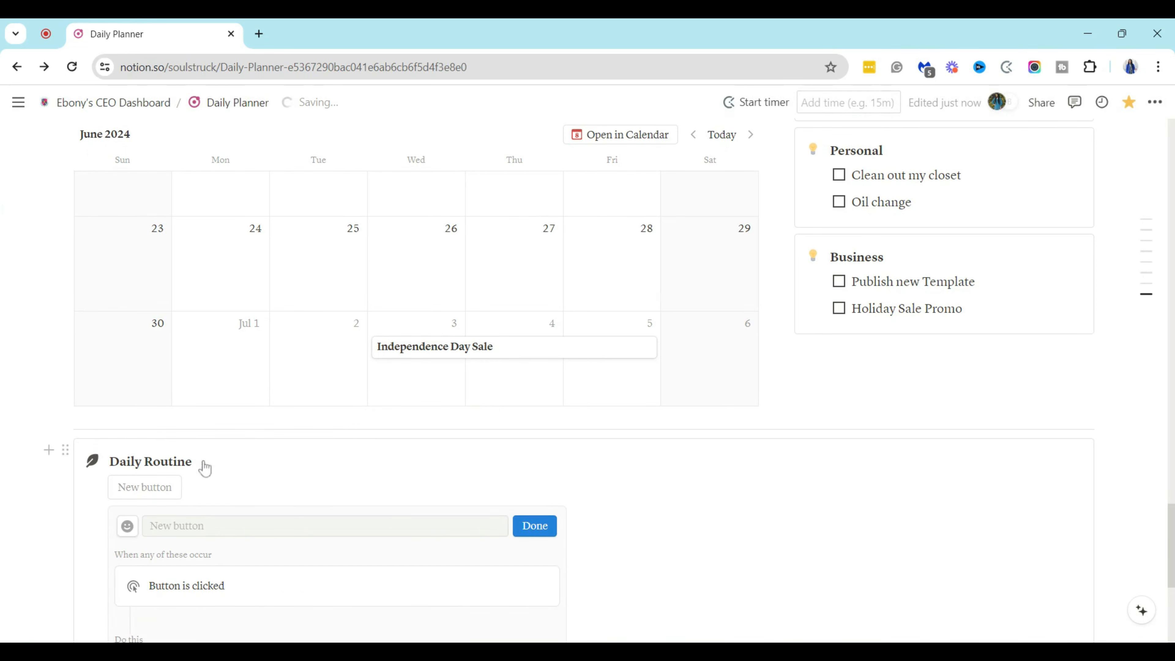
# Step: Add an Insert blocks action to the new button in the Daily Routine callout
pyautogui.moveTo(1148, 260)
pyautogui.scroll(-1, 624, 379)
pyautogui.scroll(-3, 324, 416)
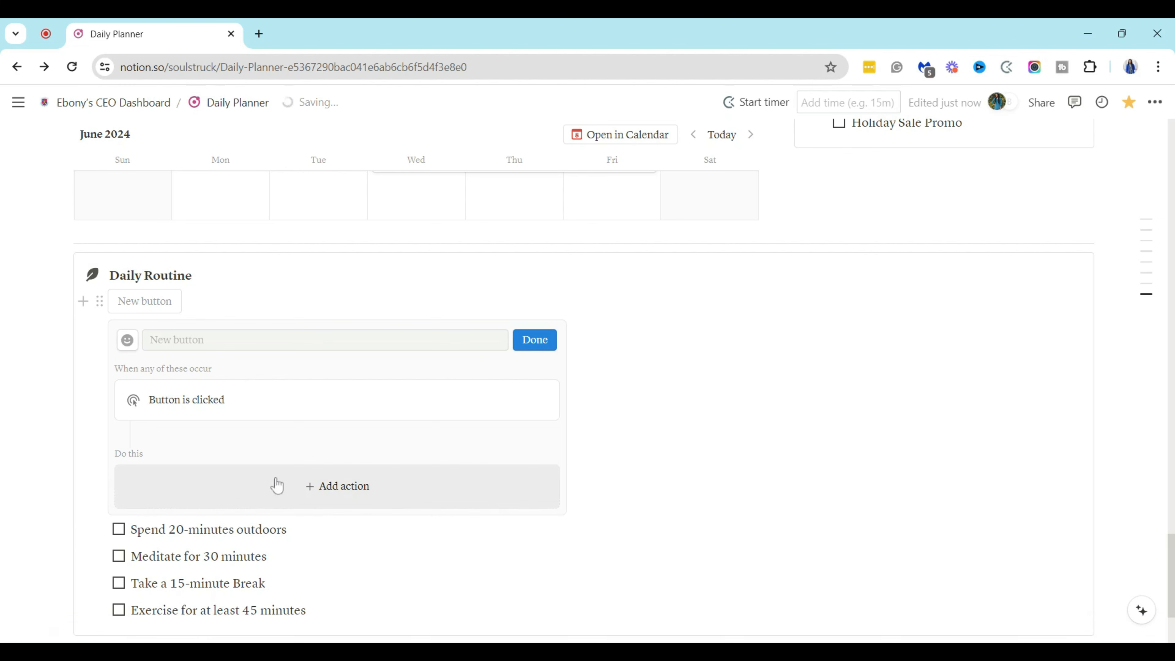
pyautogui.click(340, 493)
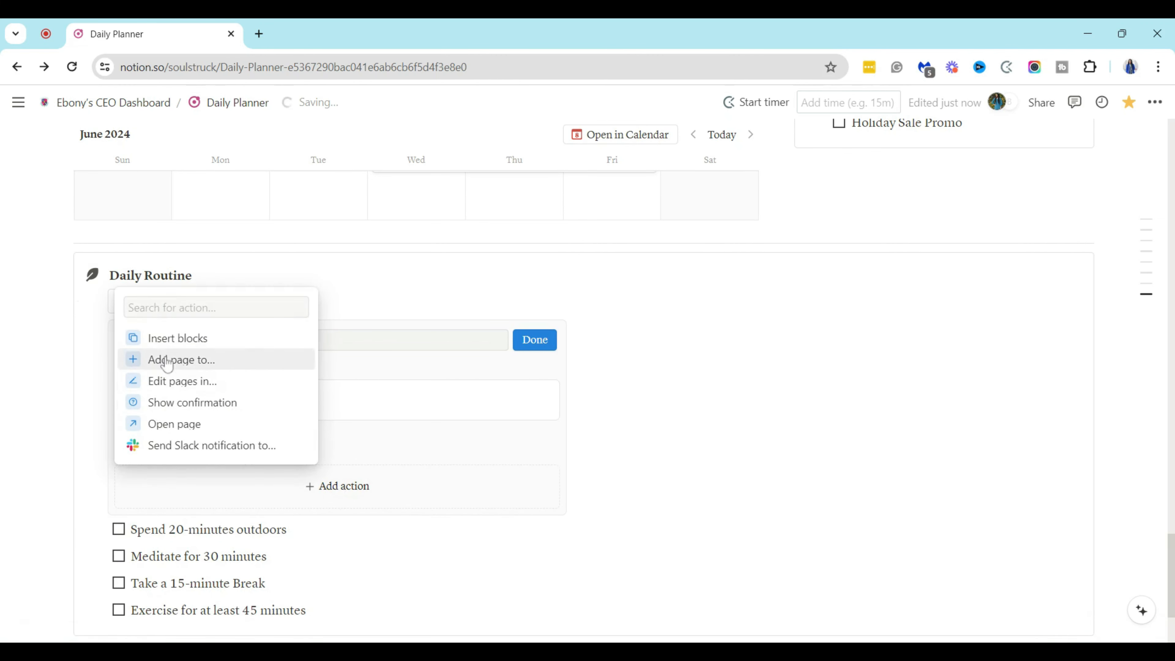
pyautogui.click(162, 338)
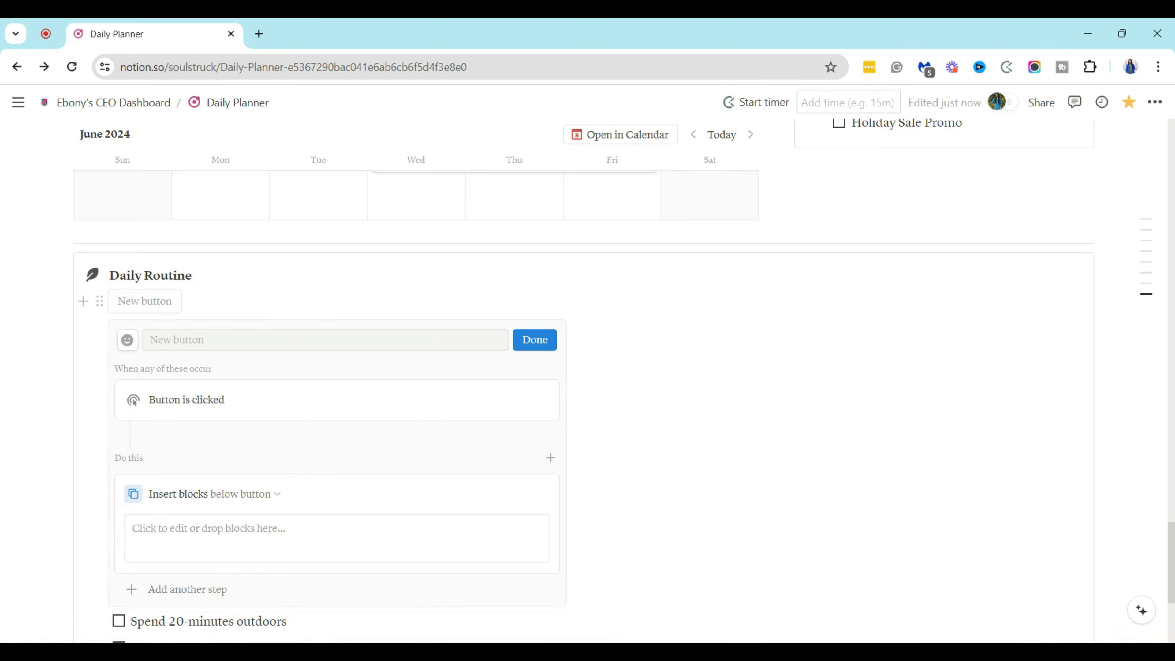
# Step: Move all four to-do items from the callout into the button's Insert blocks content, keeping their order
pyautogui.scroll(-4, 246, 357)
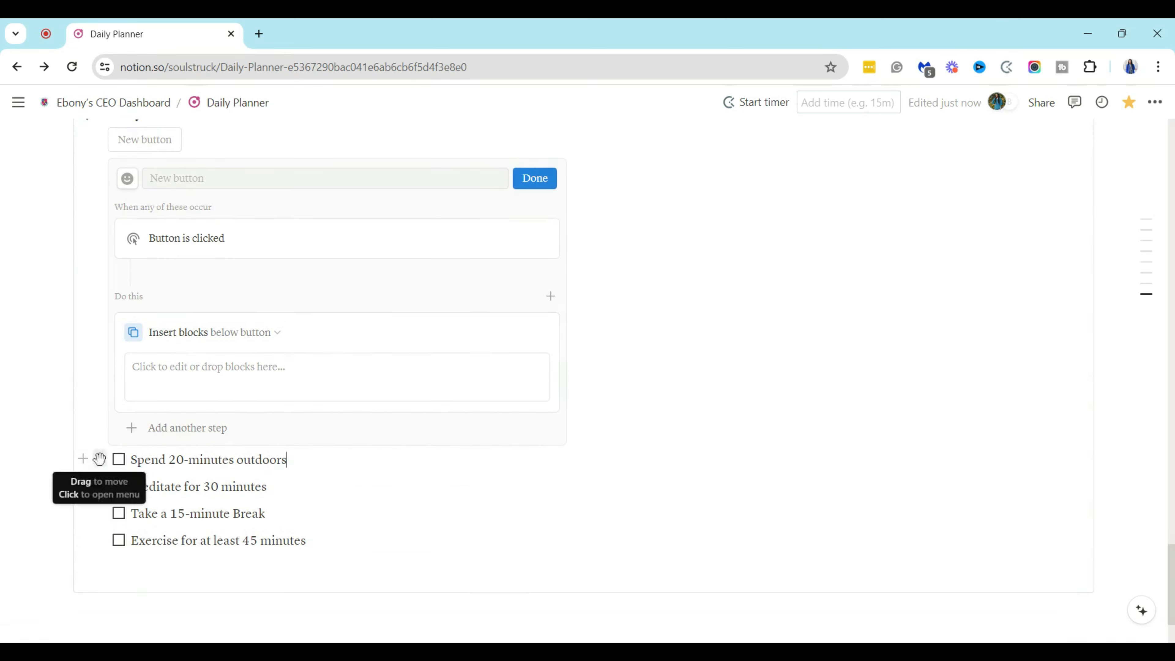
pyautogui.moveTo(100, 460); pyautogui.dragTo(139, 367)
pyautogui.moveTo(100, 457); pyautogui.dragTo(138, 389)
pyautogui.moveTo(99, 460); pyautogui.dragTo(136, 401)
pyautogui.moveTo(99, 482); pyautogui.dragTo(136, 419)
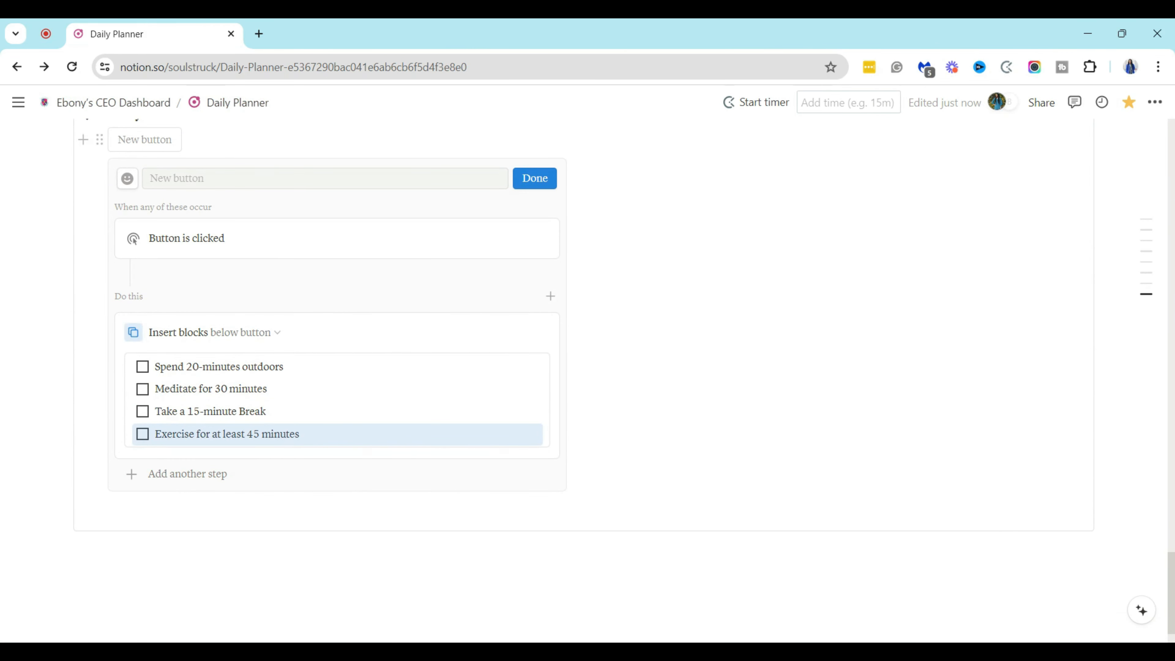
# Step: Name the new button Daily Routine Too
pyautogui.click(324, 179)
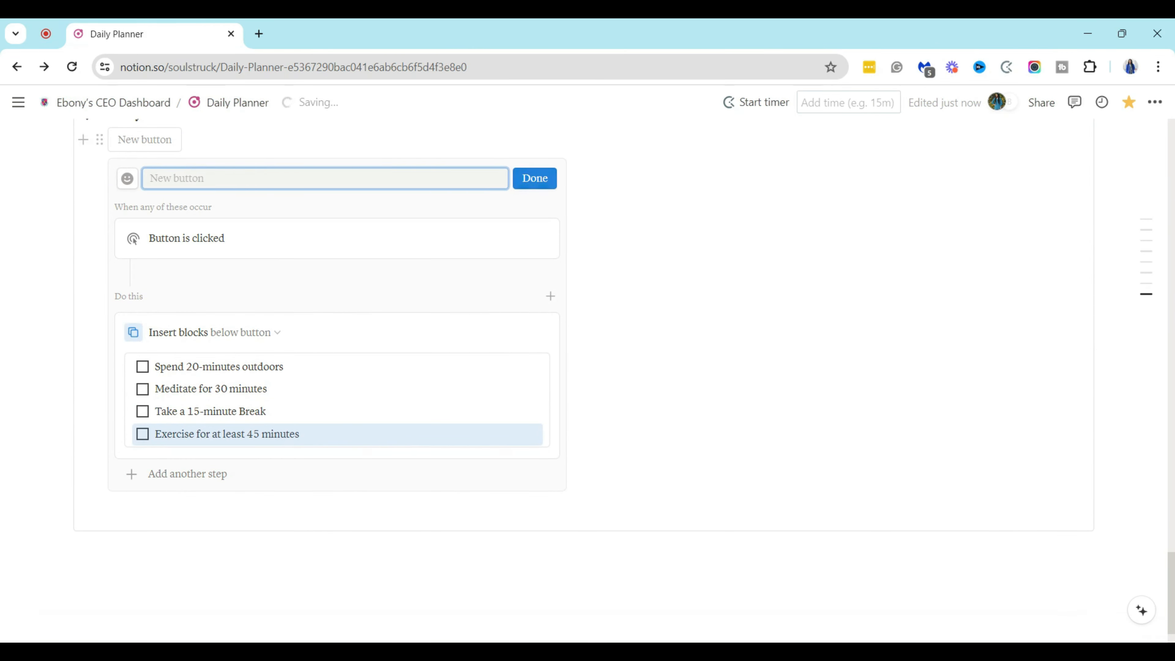
pyautogui.write('Daily ')
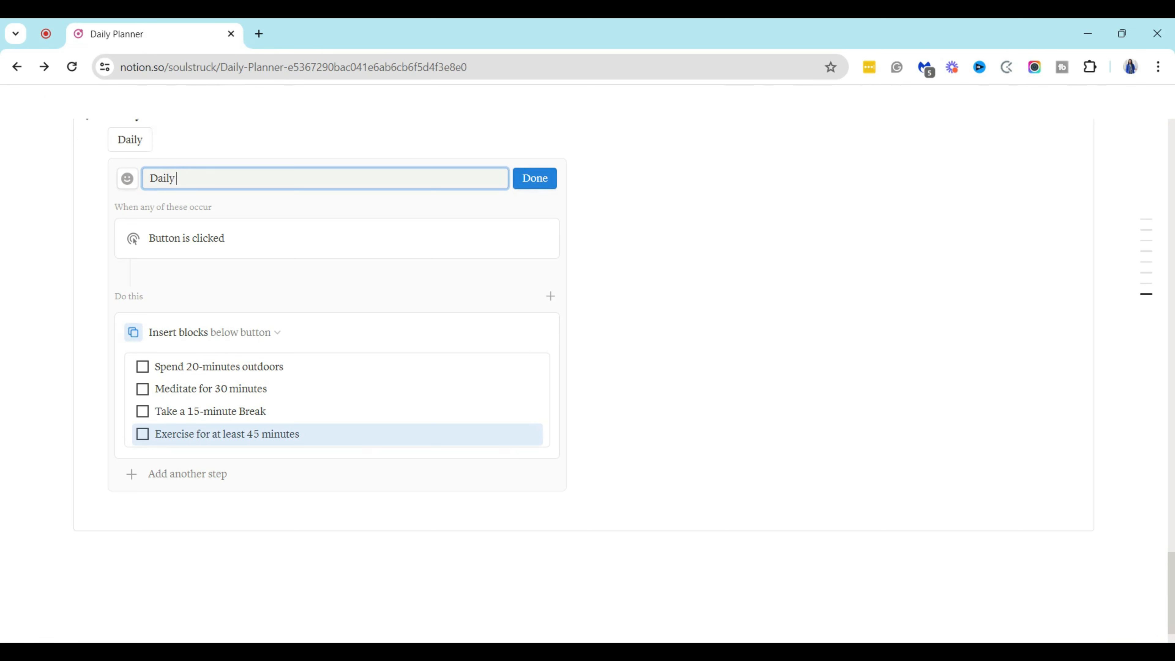
pyautogui.write('RouTine')
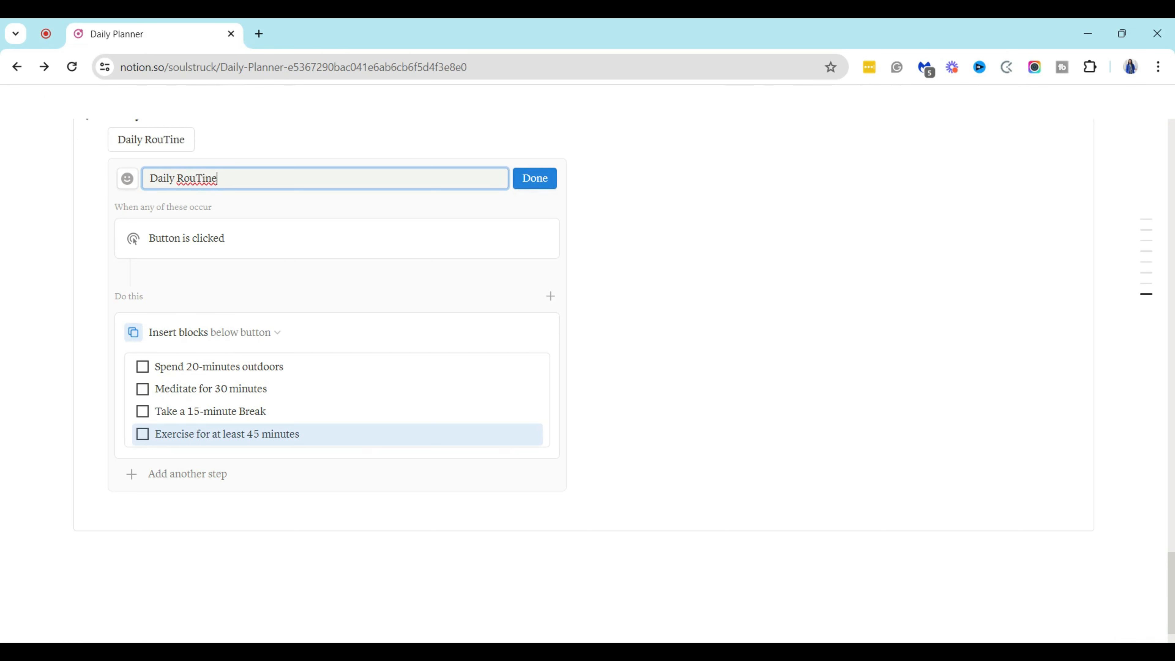
pyautogui.press('BackSpace')
pyautogui.press('BackSpace')
pyautogui.press('BackSpace')
pyautogui.press('BackSpace')
pyautogui.write('tine Too')
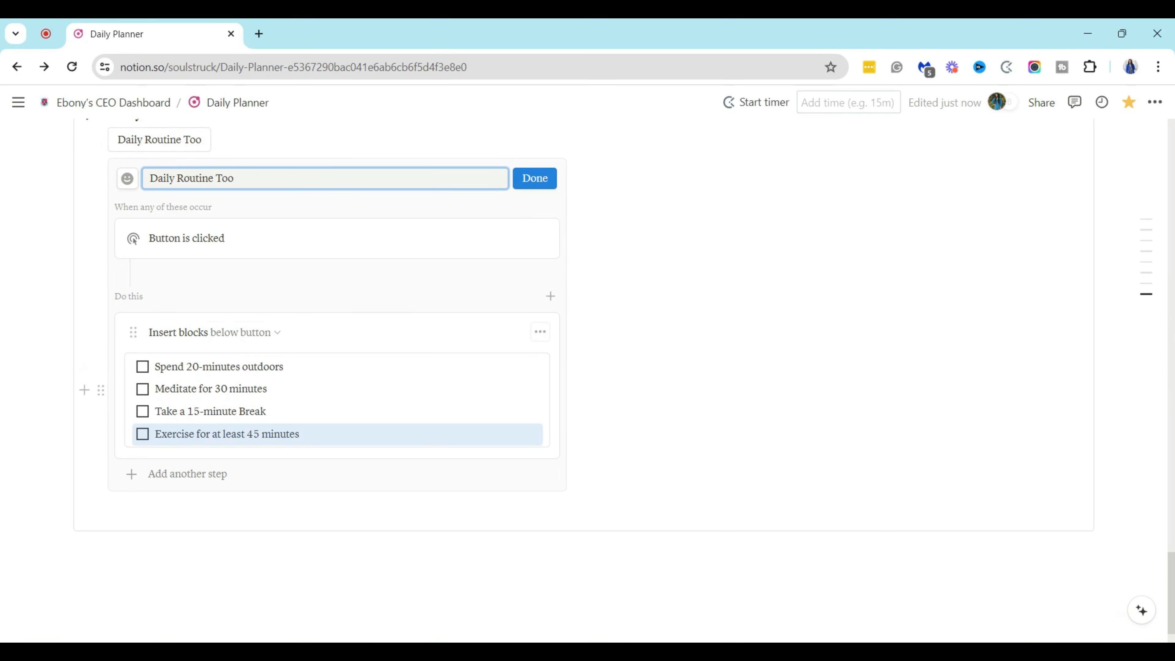
# Step: Save the Daily Routine Too button's setup and run it to insert the four to-dos in the callout
pyautogui.click(535, 179)
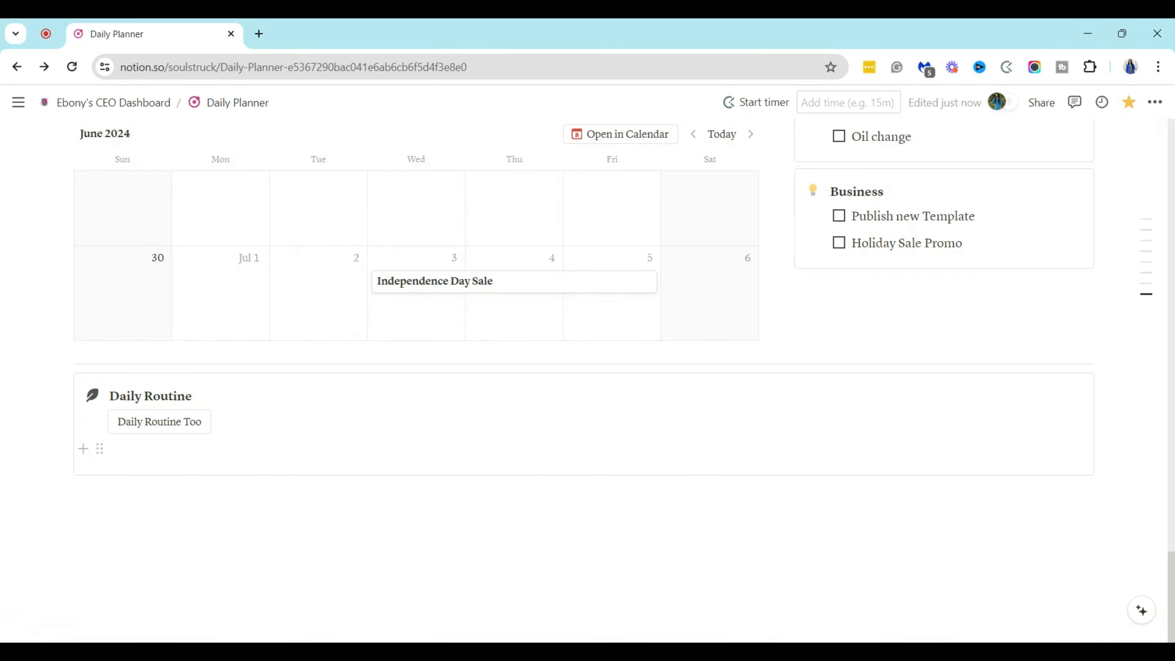
pyautogui.click(131, 430)
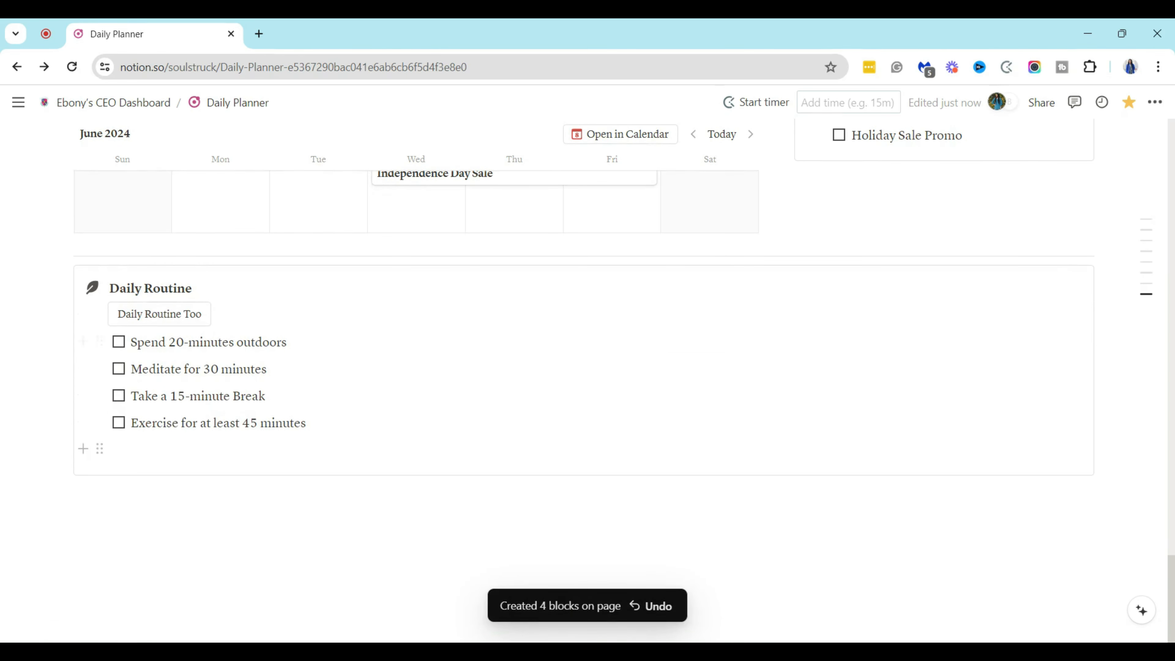
# Step: Check off all four to-dos in the Daily Routine callout, from Spend 20-minutes outdoors to Exercise for at least 45 minutes
pyautogui.click(118, 342)
pyautogui.click(119, 369)
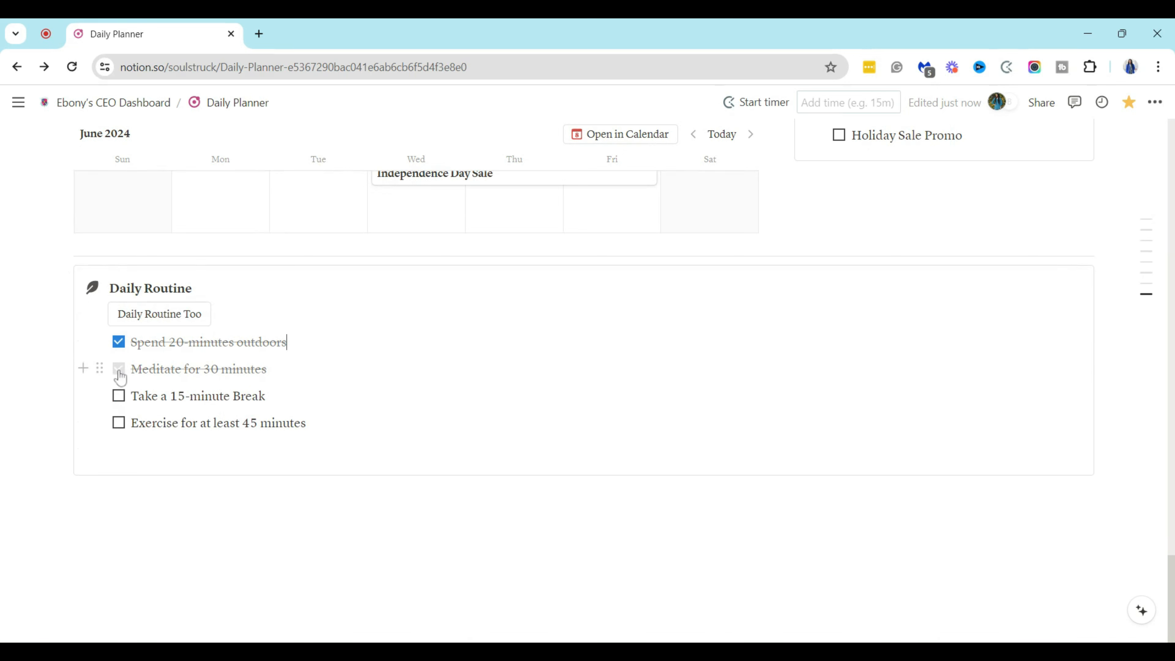
pyautogui.click(118, 396)
pyautogui.click(118, 422)
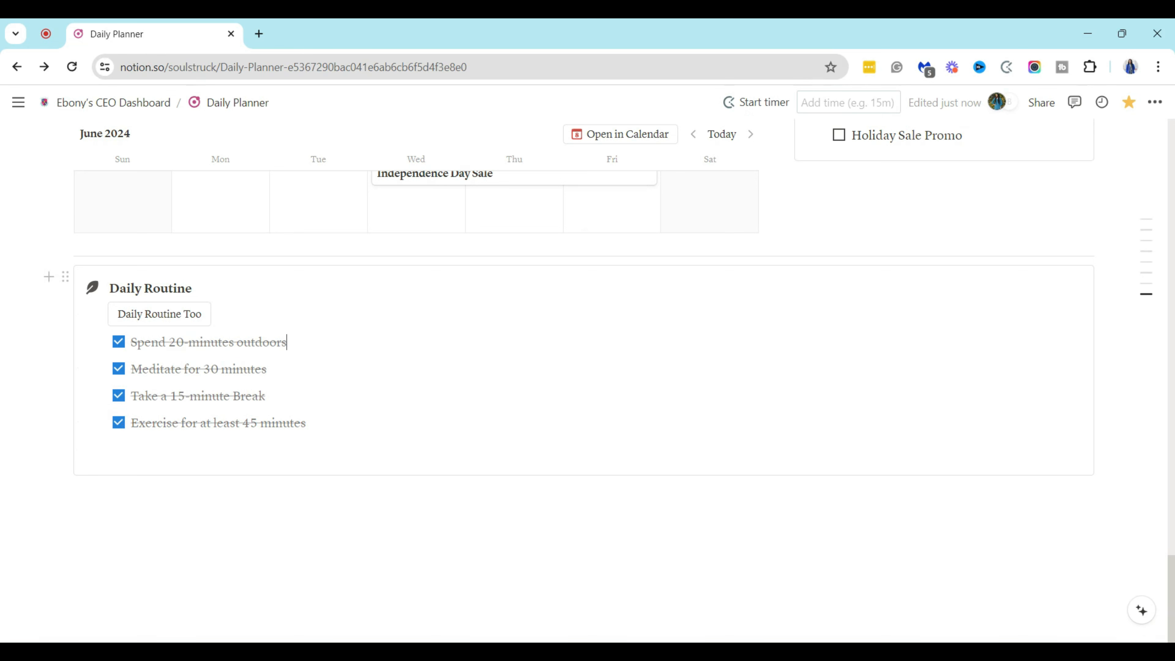
# Step: Uncheck all four to-dos in the Daily Routine callout
pyautogui.click(118, 342)
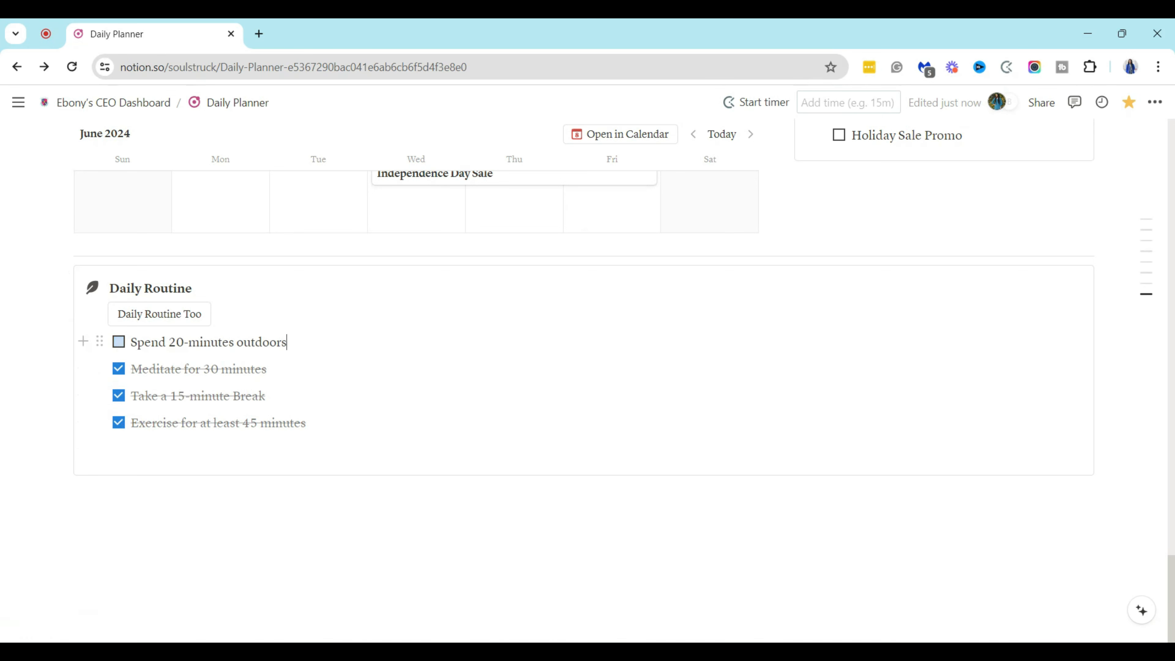
pyautogui.click(118, 371)
pyautogui.click(118, 396)
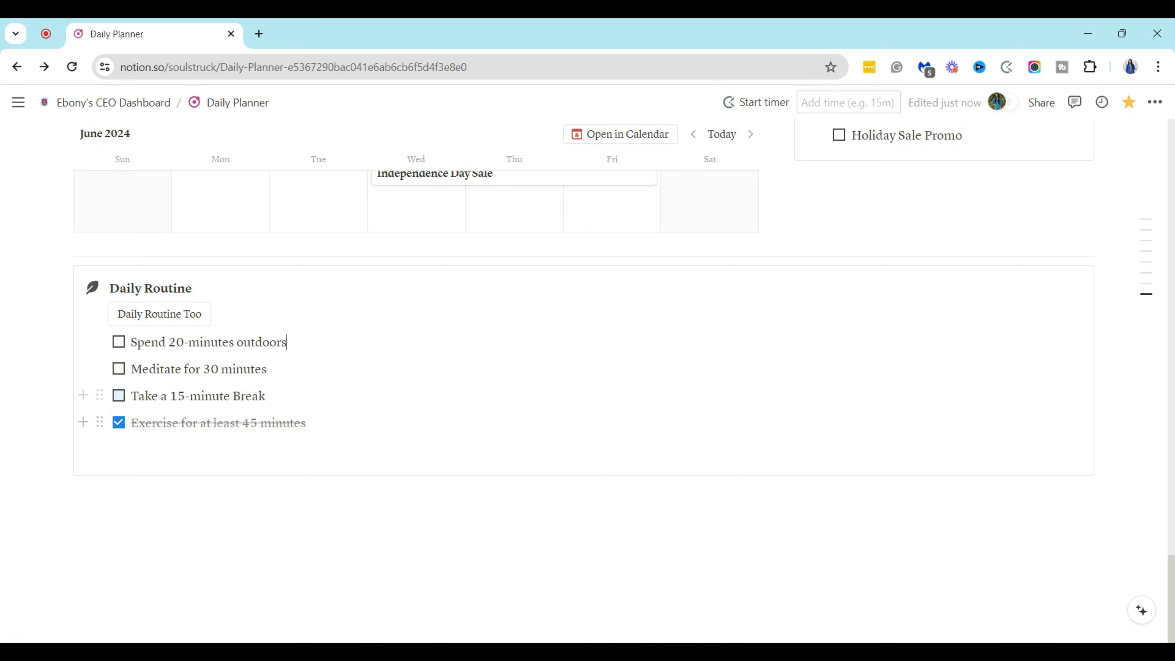
pyautogui.click(118, 423)
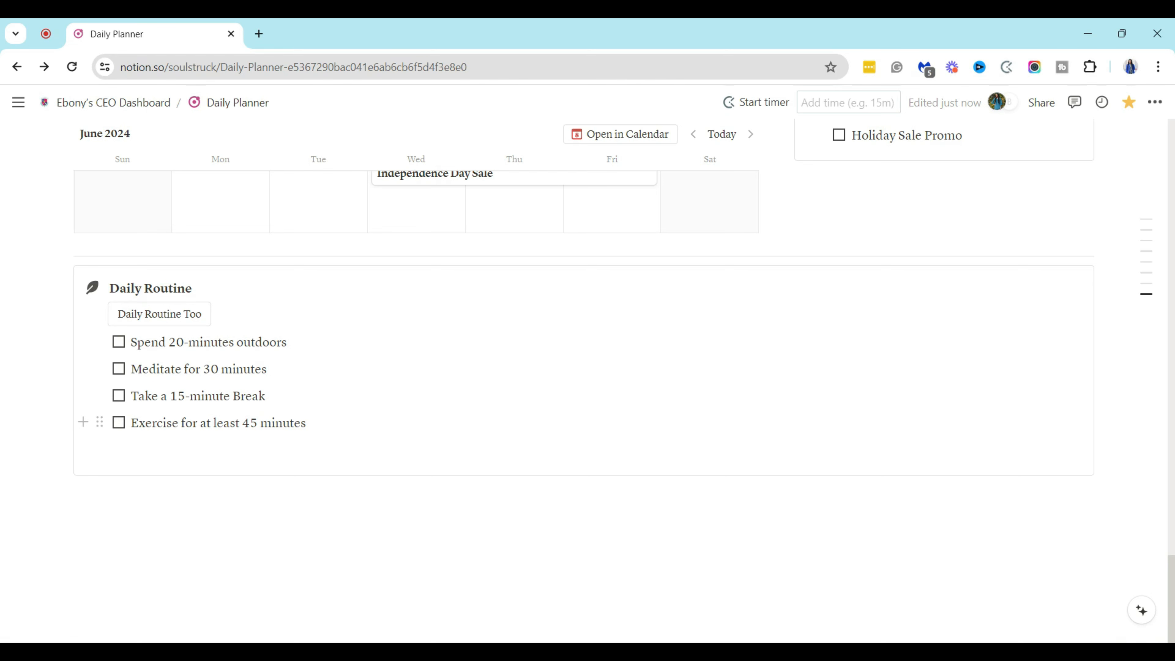
# Step: Clear the four to-dos from the Daily Routine callout and insert a fresh checklist with the Daily Routine Too button
pyautogui.moveTo(306, 423); pyautogui.dragTo(87, 341)
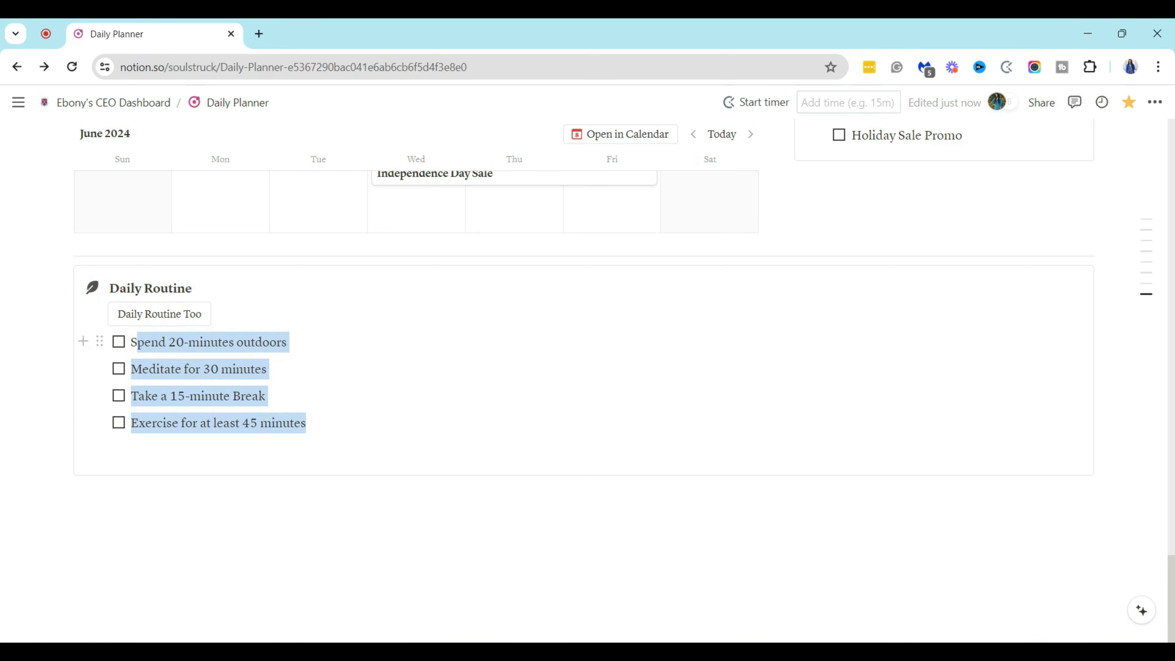
pyautogui.press('BackSpace')
pyautogui.press('BackSpace')
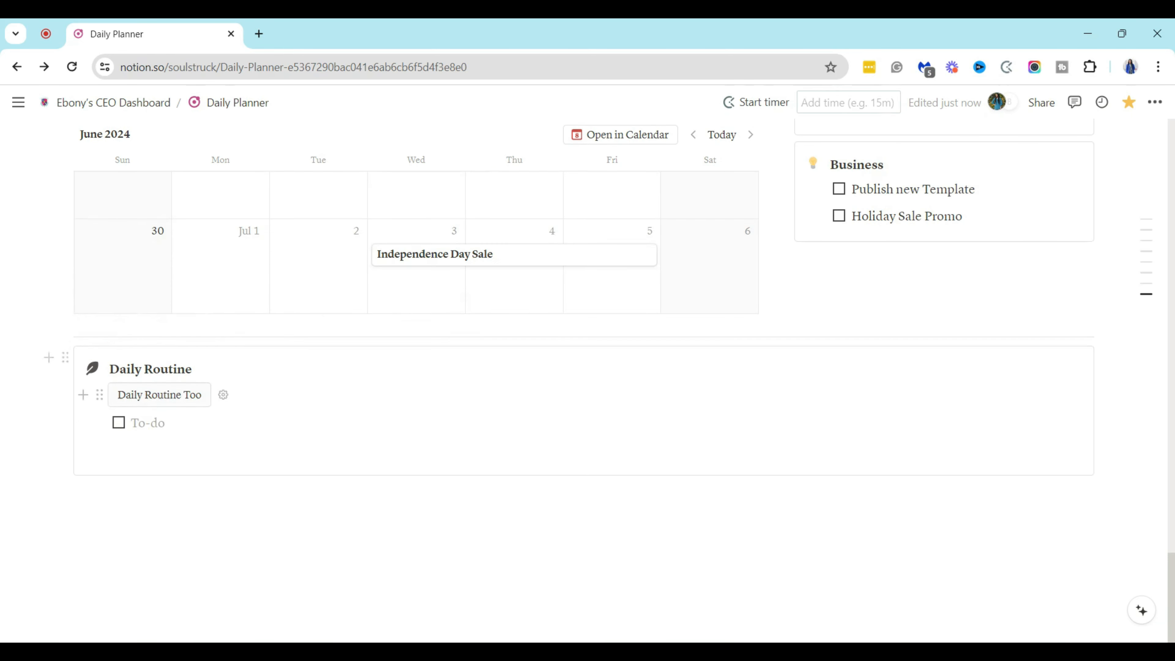
pyautogui.click(122, 397)
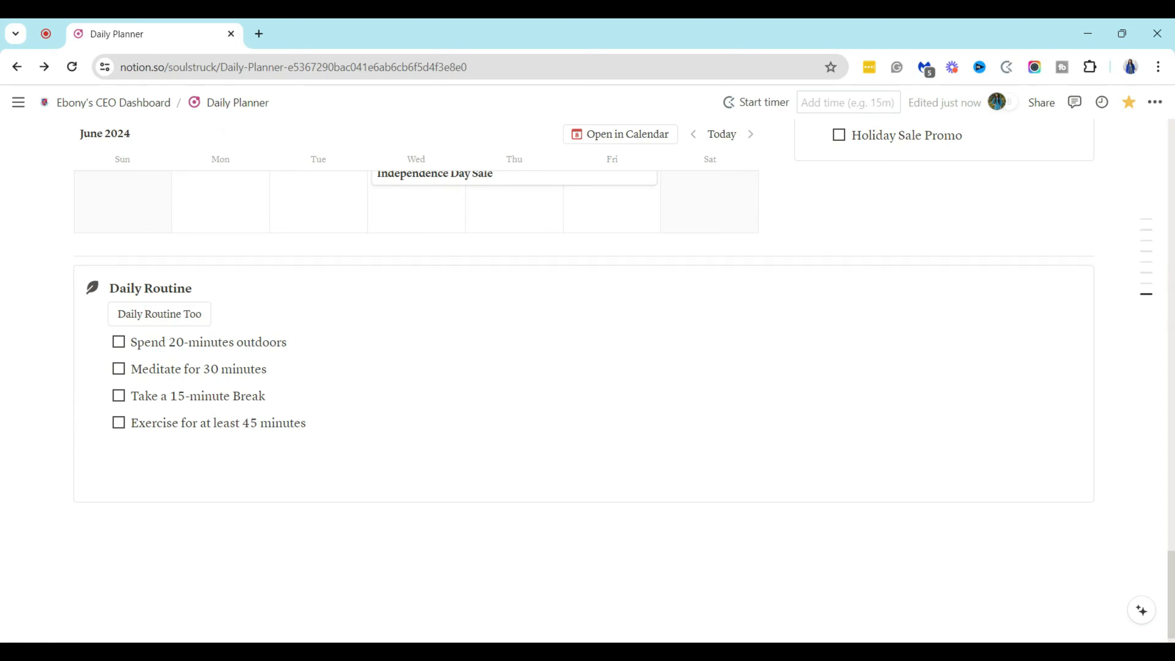
pyautogui.scroll(15, 588, 371)
pyautogui.scroll(20, 588, 370)
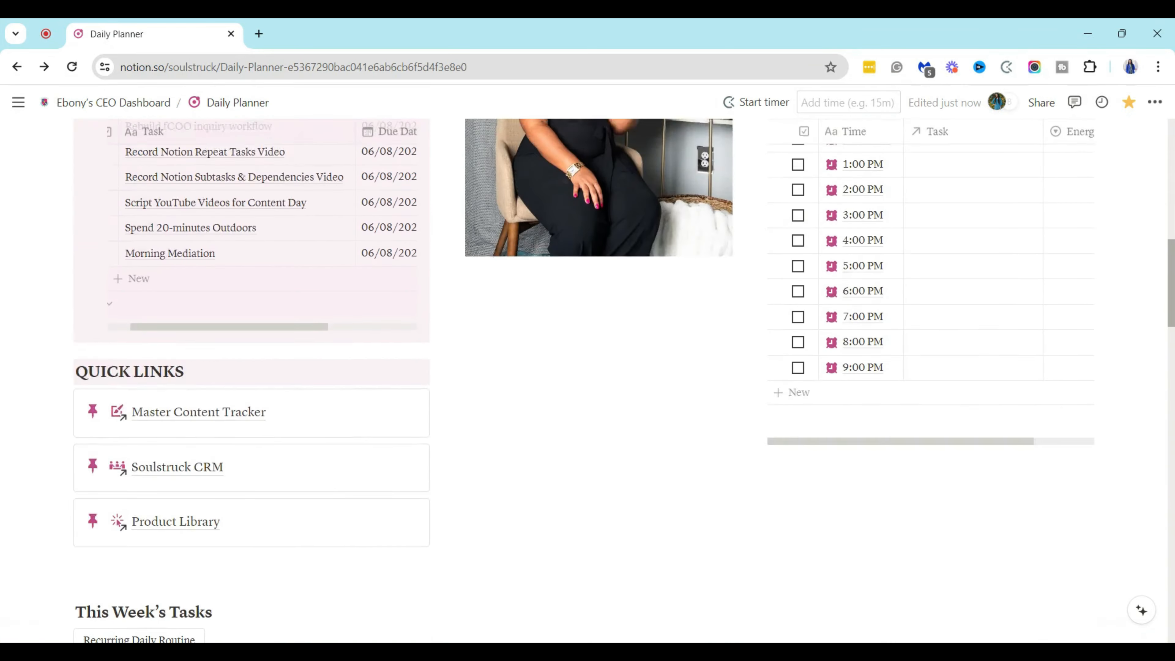
pyautogui.scroll(15, 588, 370)
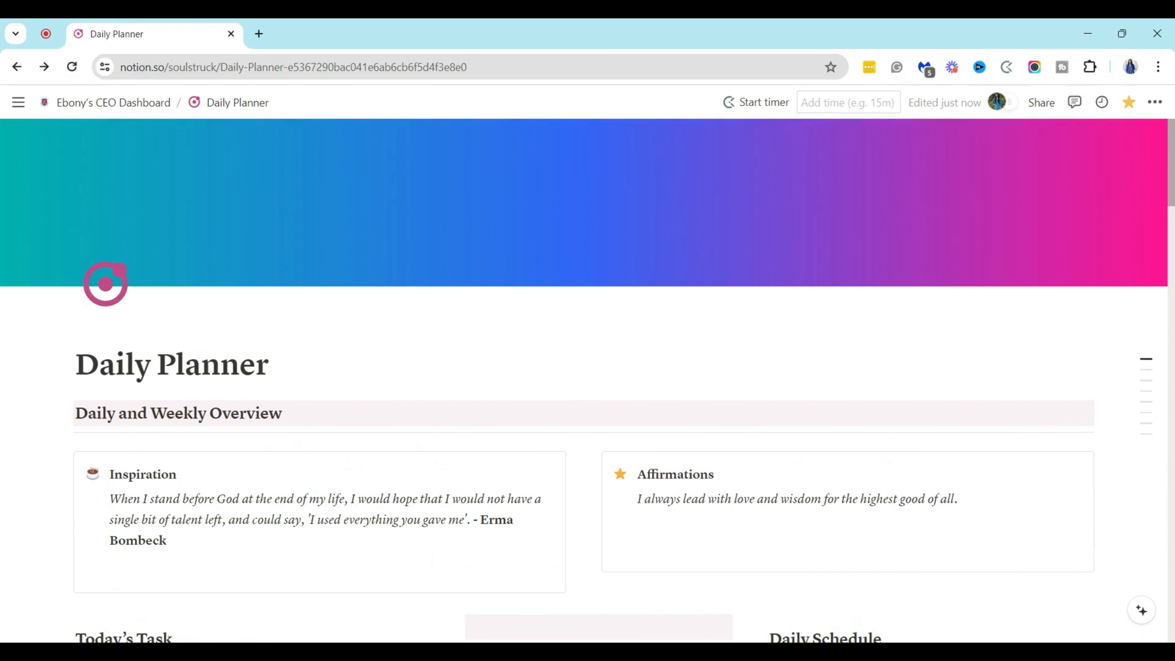